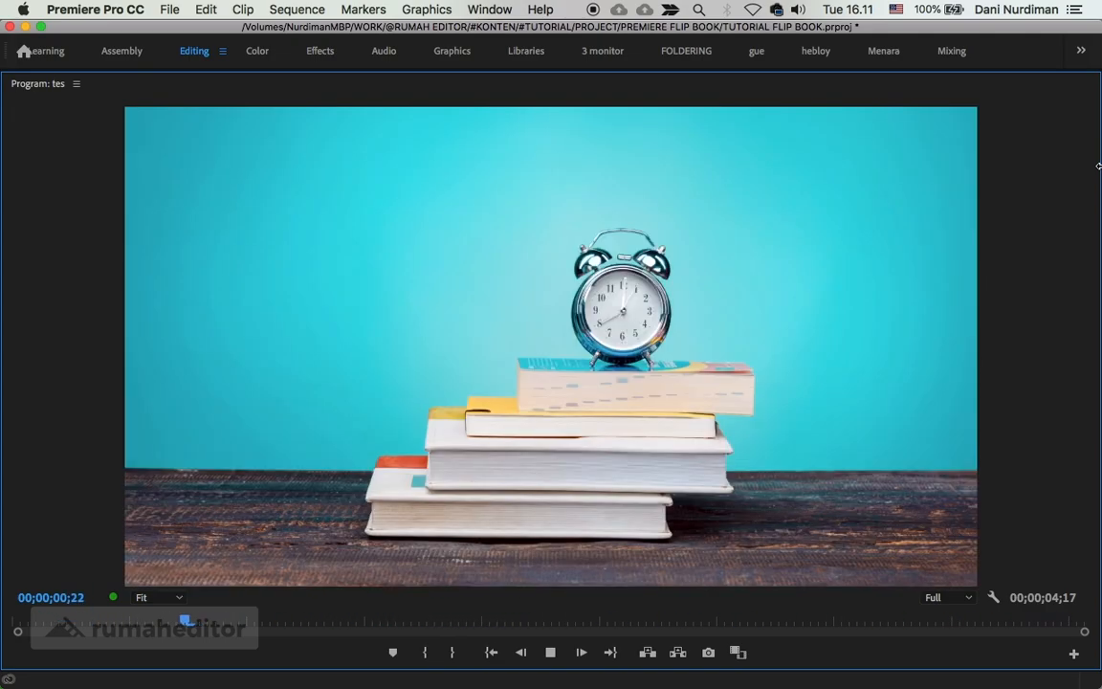
Restore the enlarged program monitor to the normal layout and scrub the tes sequence to the half-turned page at 00;00;01;21.
key(grave)
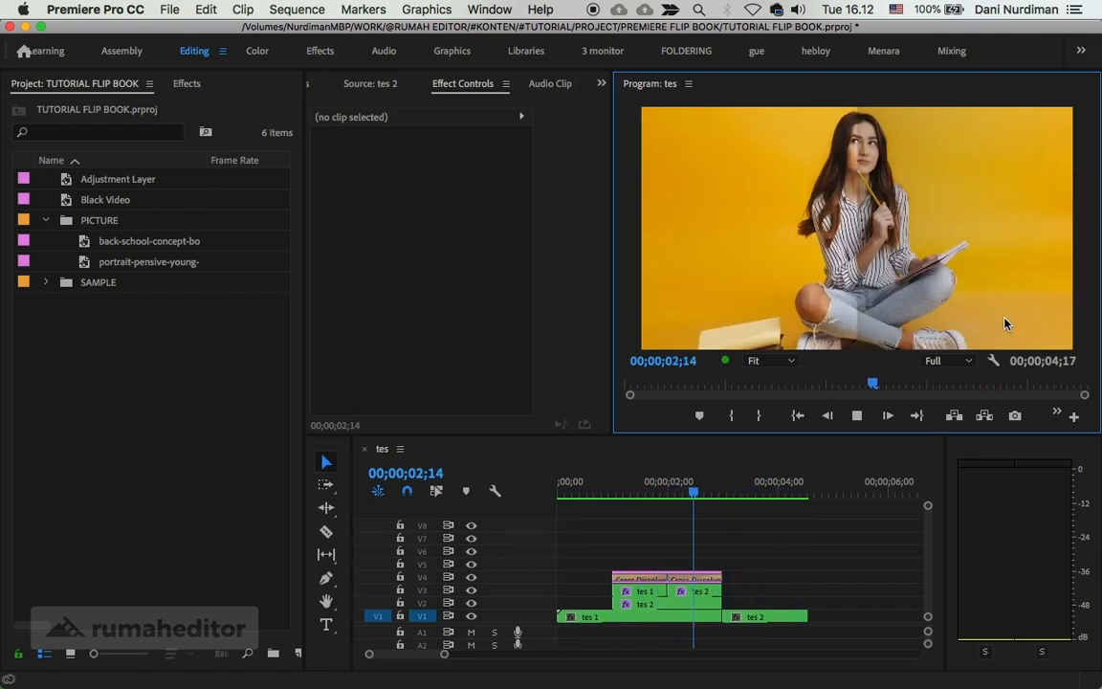
drag(654, 488, 647, 489)
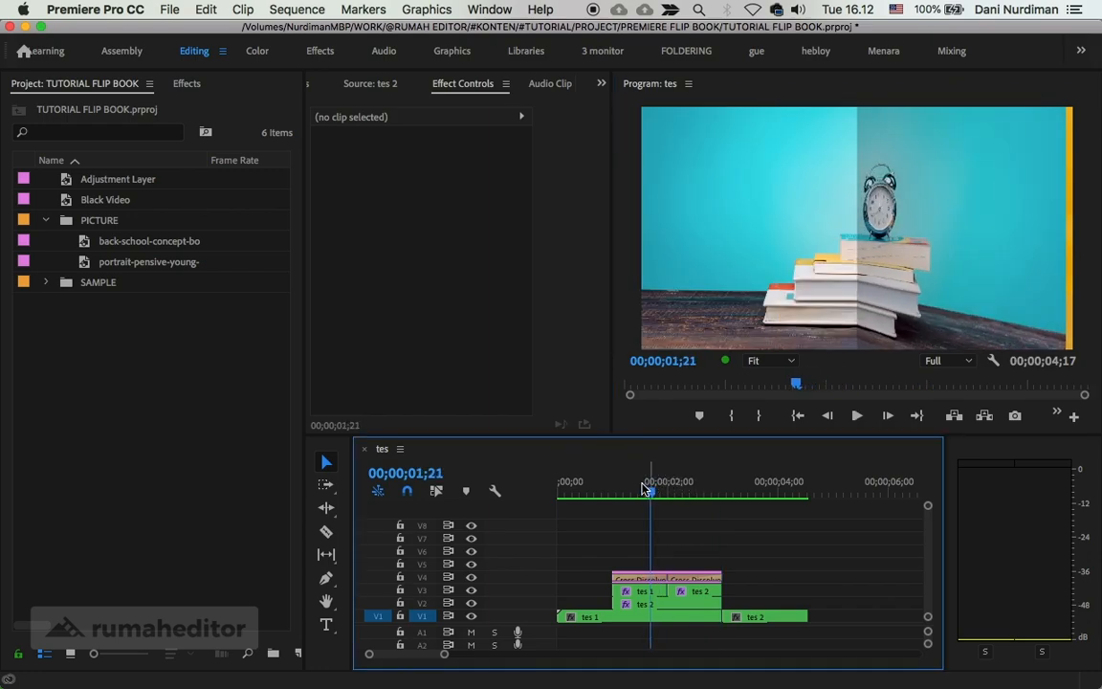
Create a new sequence named FLIP BOOK with the DSLR 1080p25 preset.
right_click(166, 348)
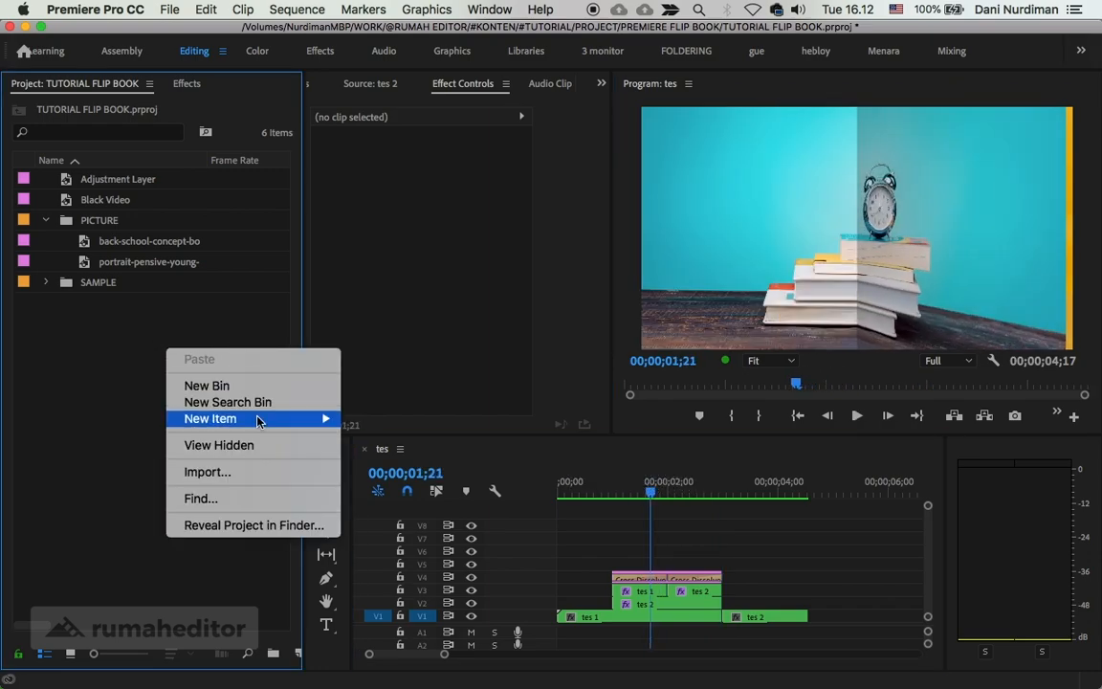
mouse_move(256, 421)
click(418, 418)
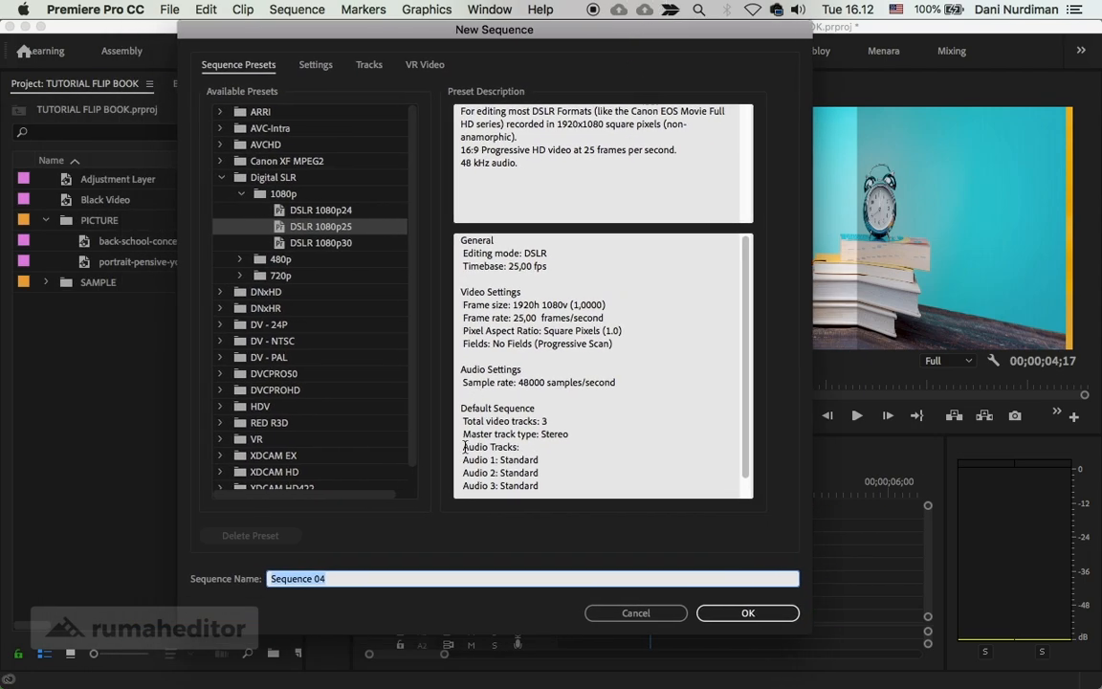
text(FLIP BOOK)
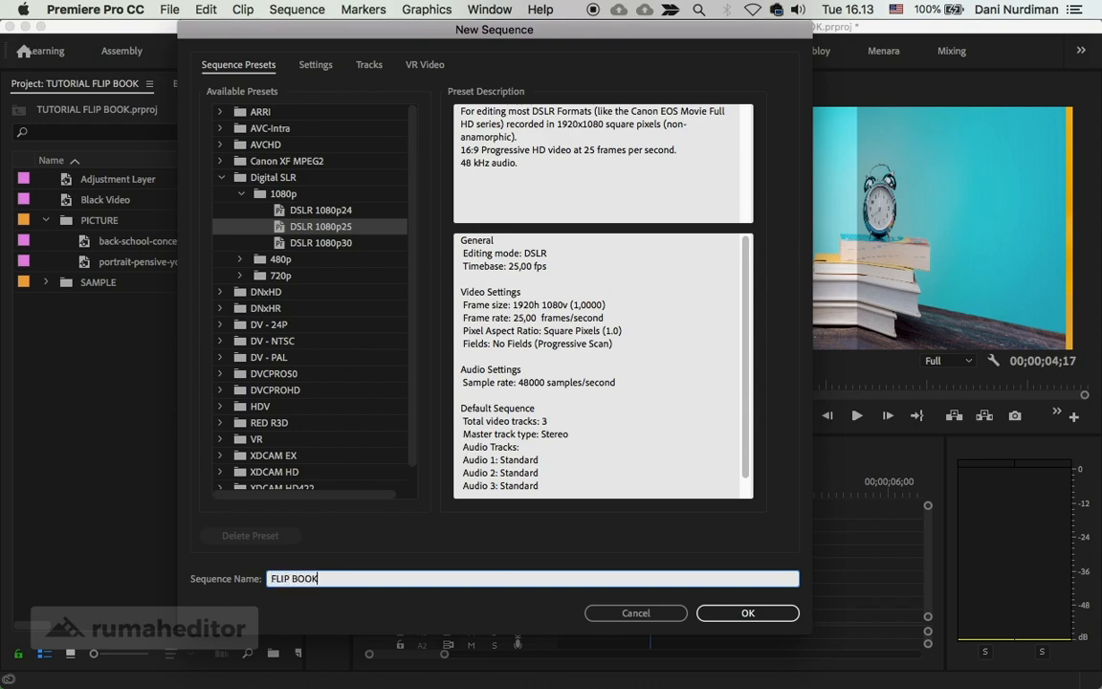
click(346, 231)
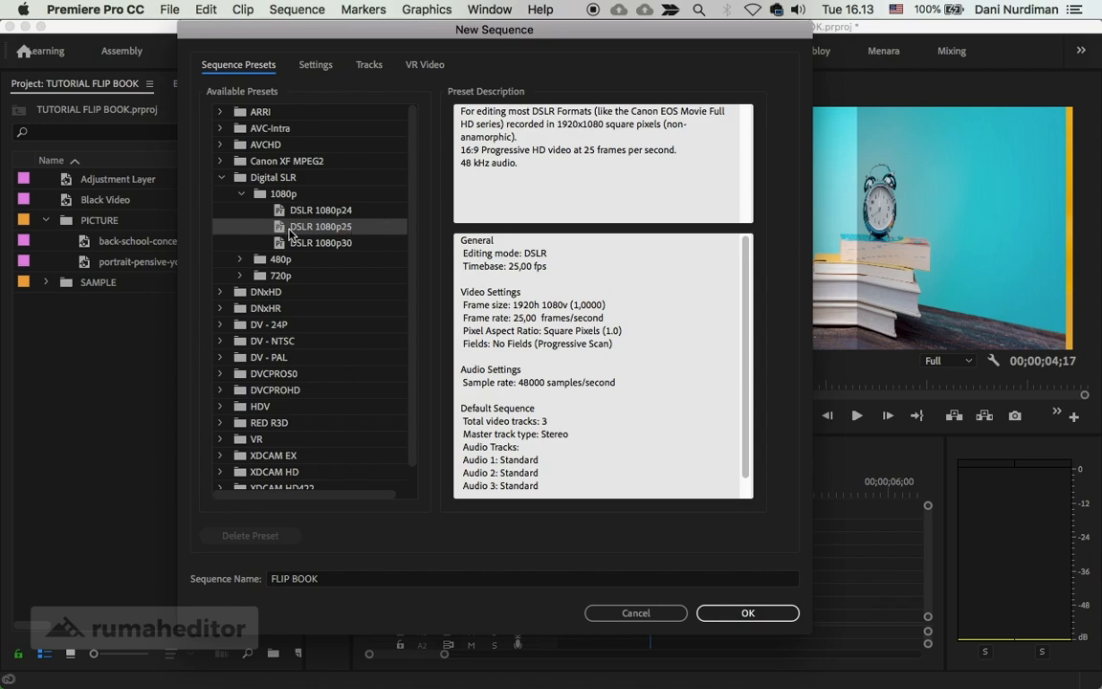
click(764, 614)
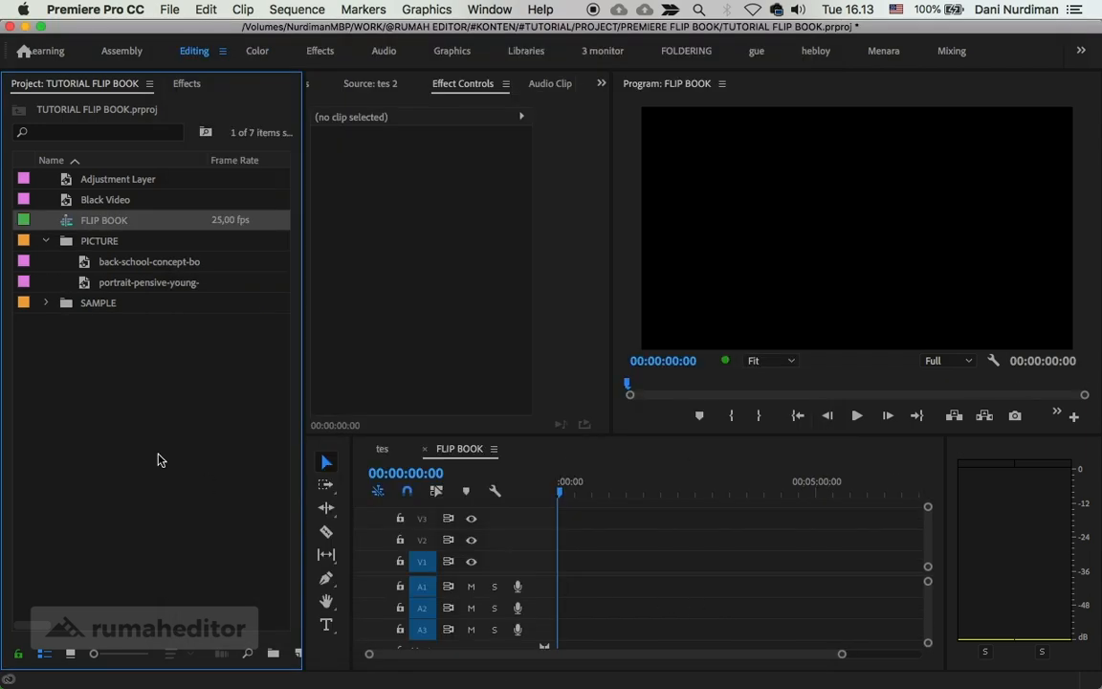
Place the back-school-concept image at the start of video track V1 in the FLIP BOOK sequence.
double_click(145, 261)
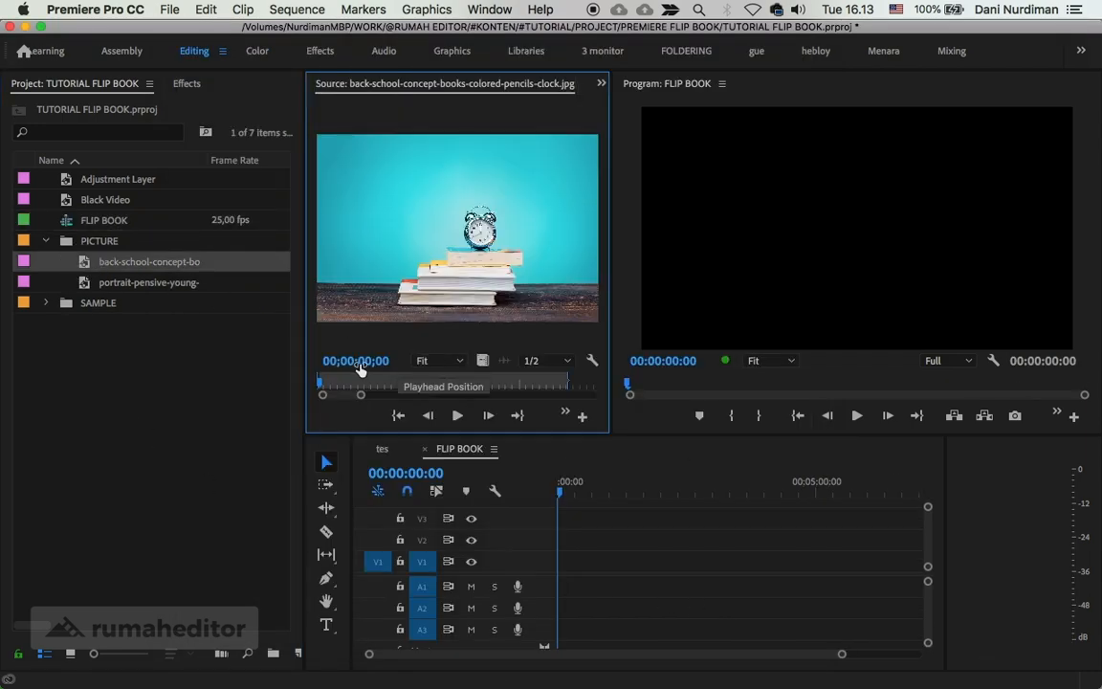
drag(93, 271, 553, 566)
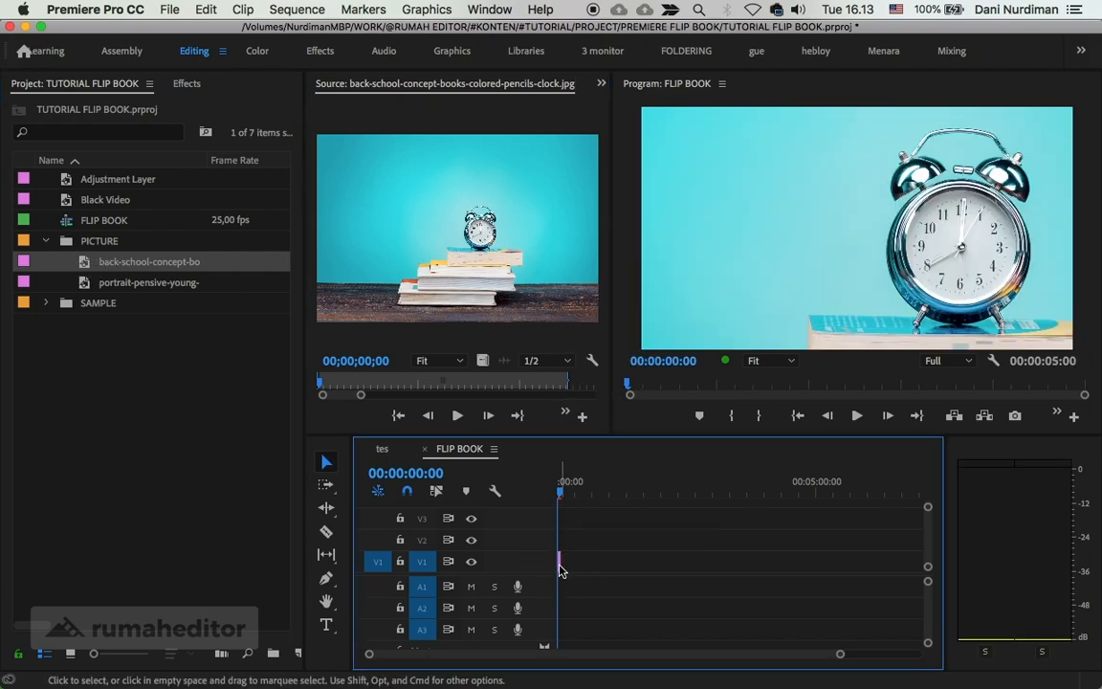
key(equal)
key(equal)
key(equal)
key(equal)
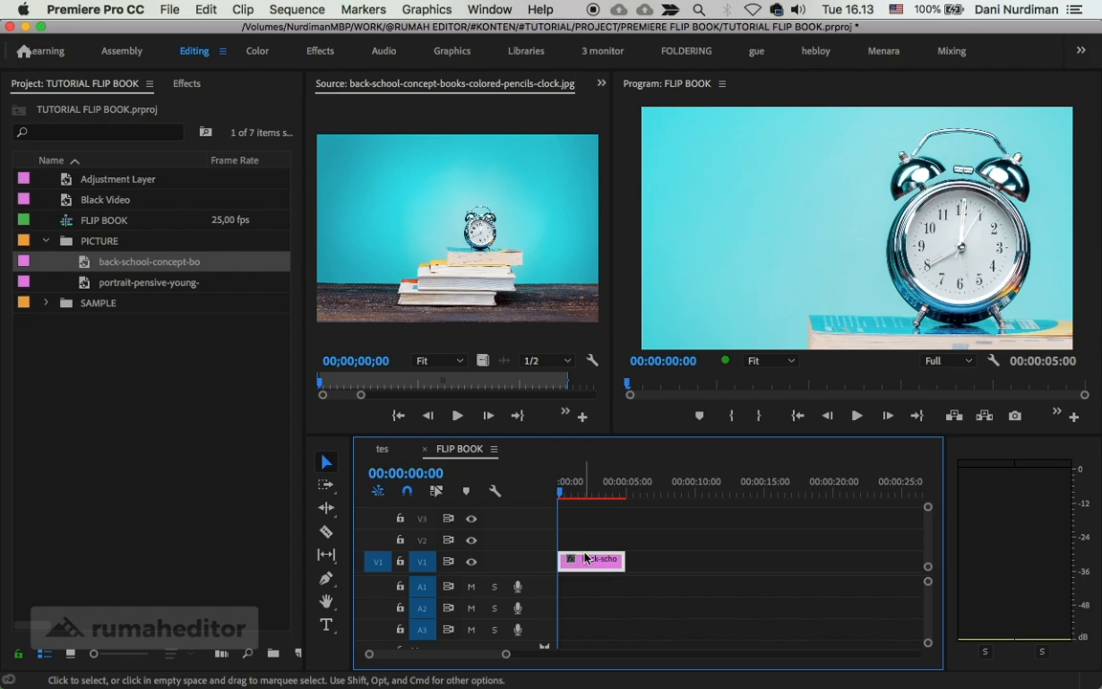
Apply Scale to Frame Size to the back-school clip on V1.
click(598, 564)
right_click(598, 565)
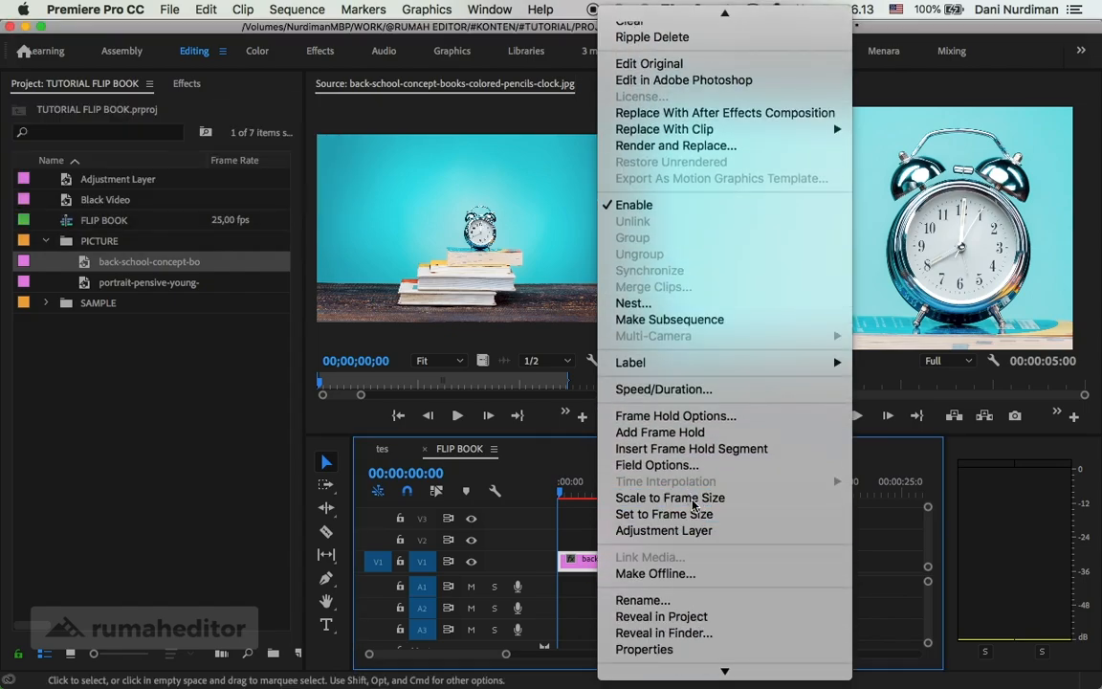
click(728, 499)
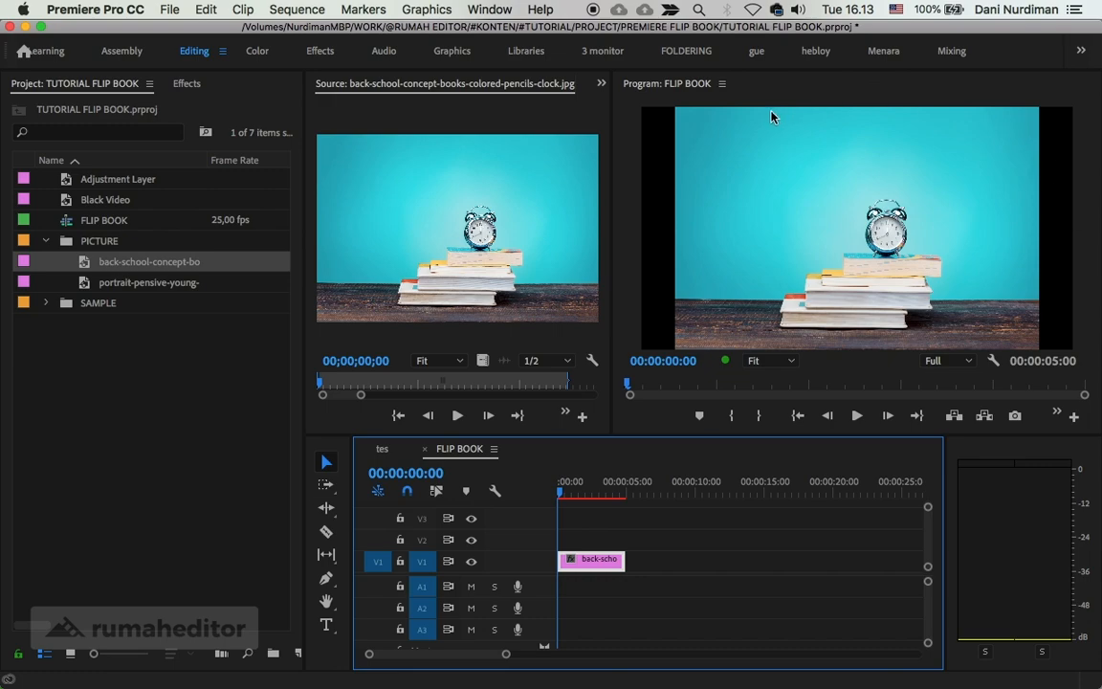
Set the back-school clip's scale to 126 and its vertical position to 472 so the image fills the frame.
click(601, 83)
click(610, 140)
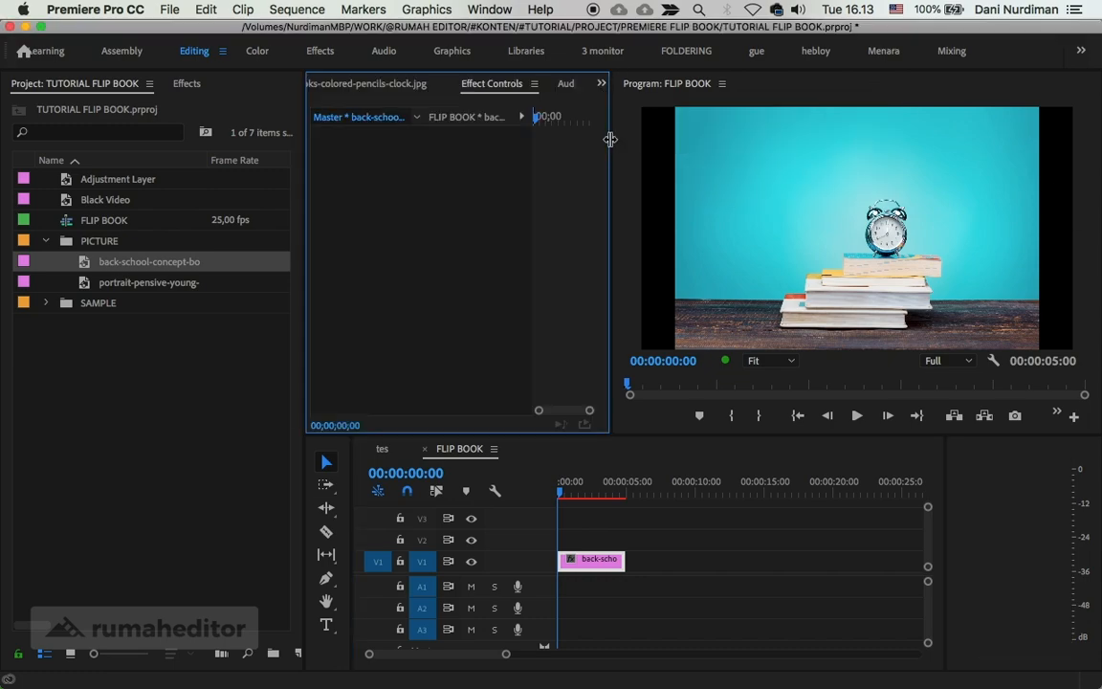
click(589, 560)
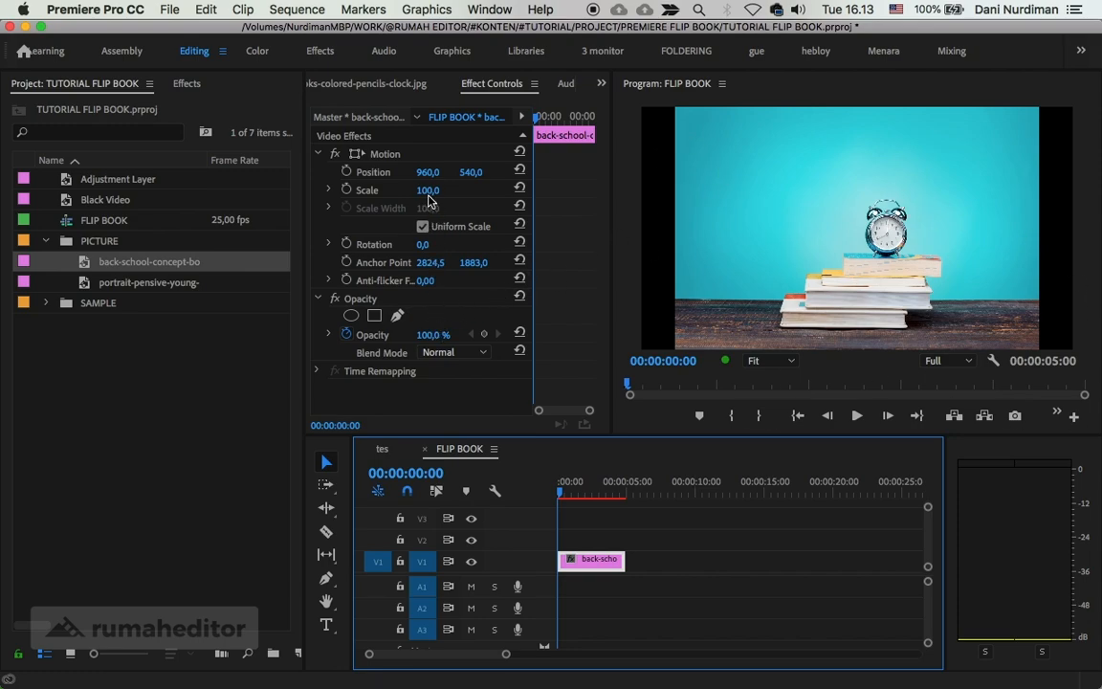
drag(430, 199, 419, 174)
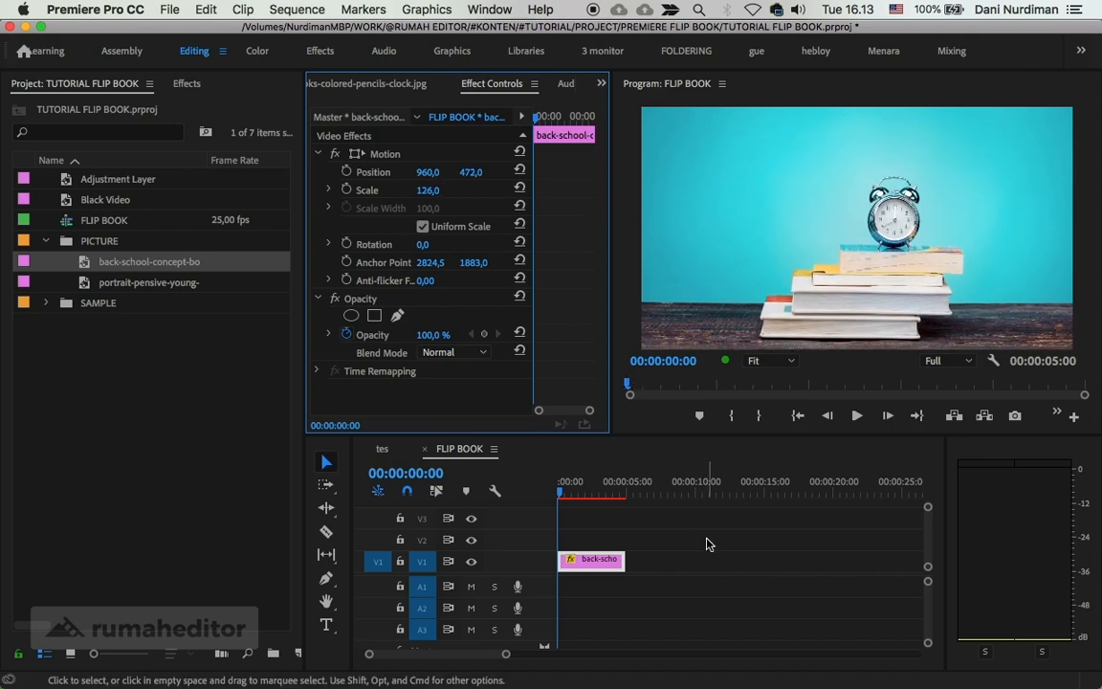
click(618, 503)
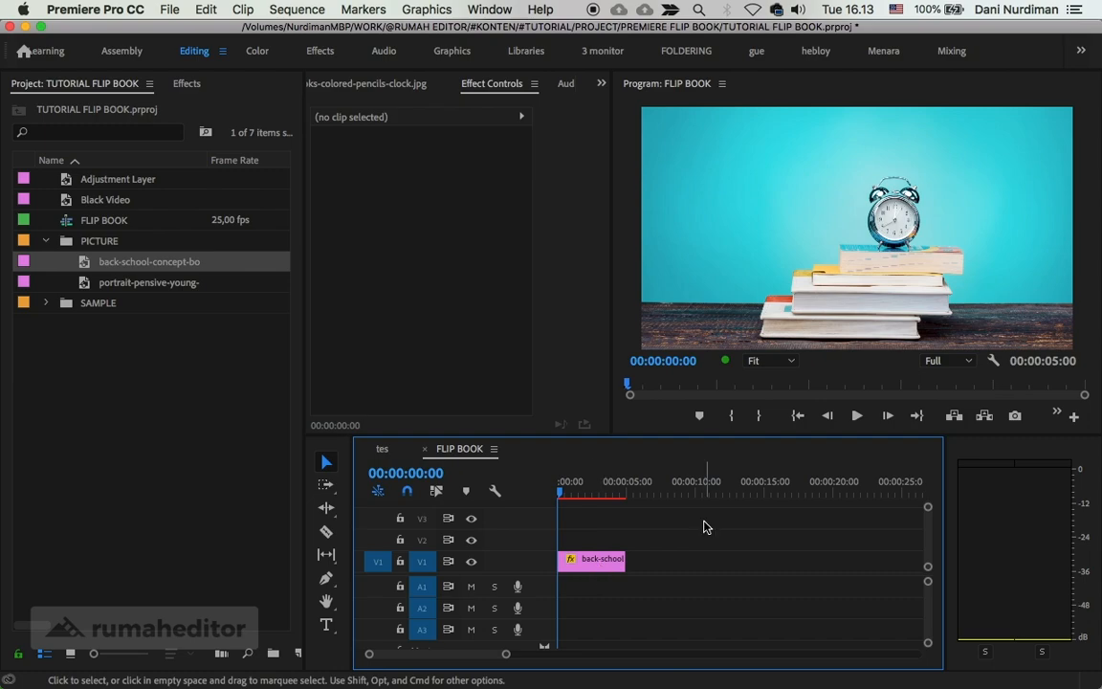
Nest the back-school clip as a sequence named PIC 1.
right_click(591, 565)
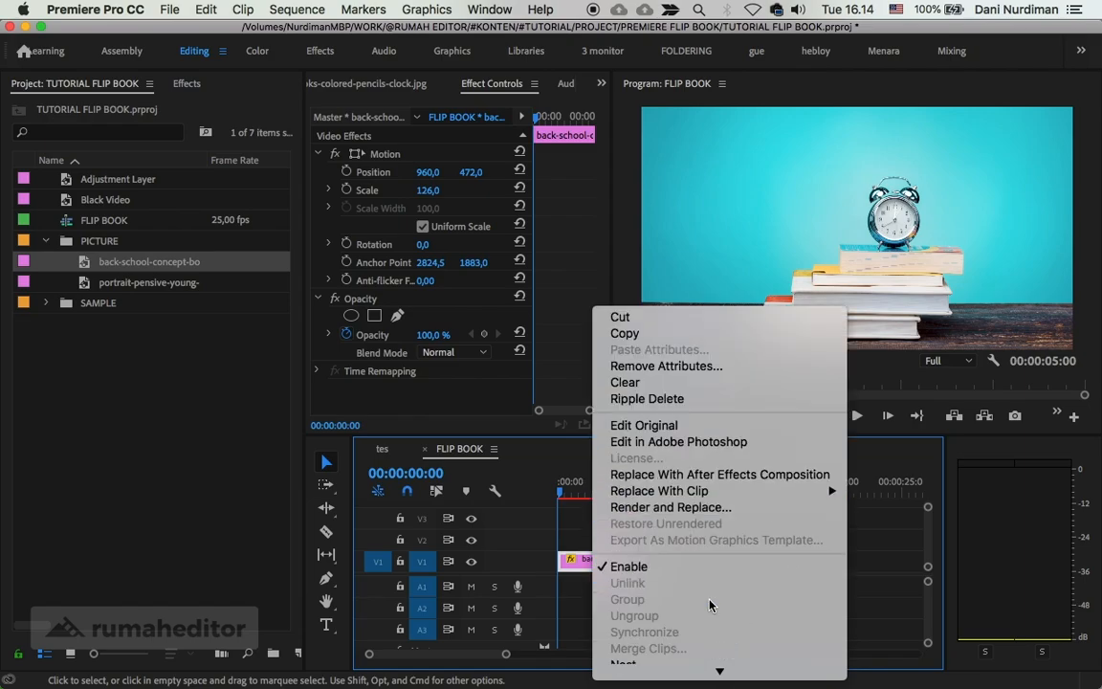
scroll(710, 586, down, 5)
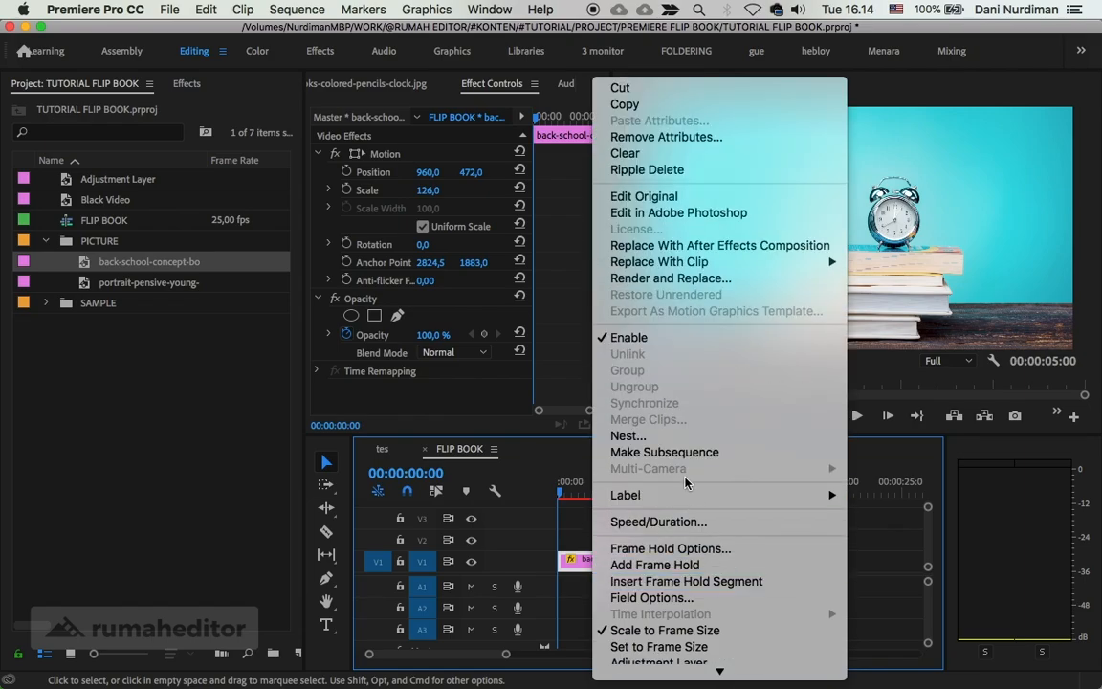
click(740, 436)
drag(588, 332, 631, 337)
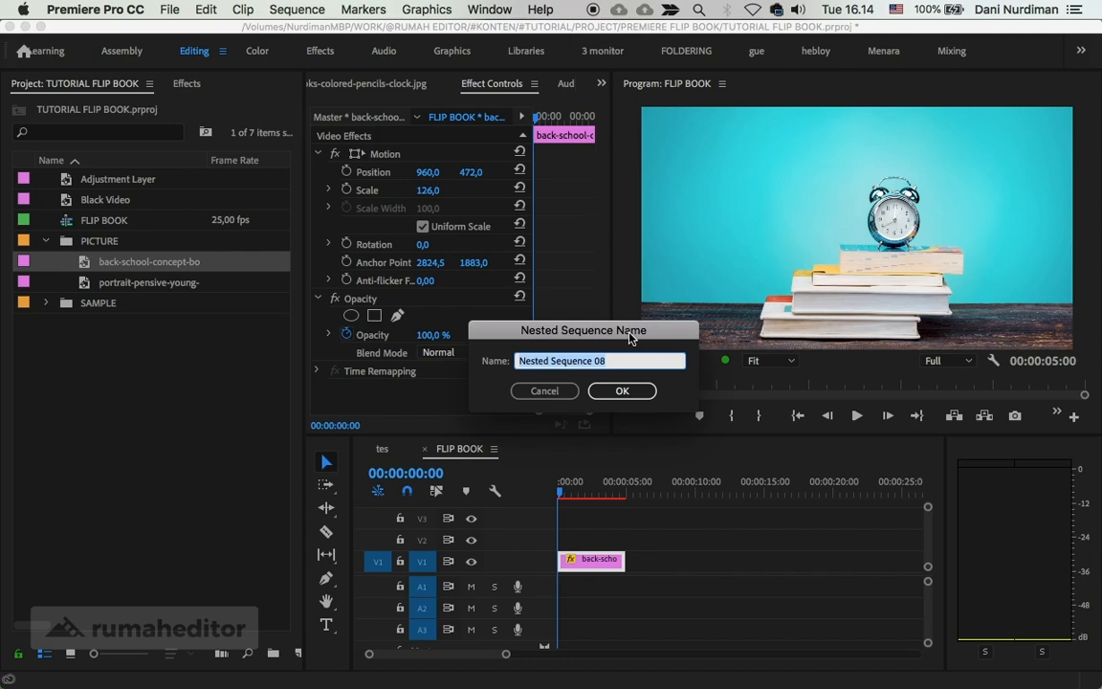
text(PIC)
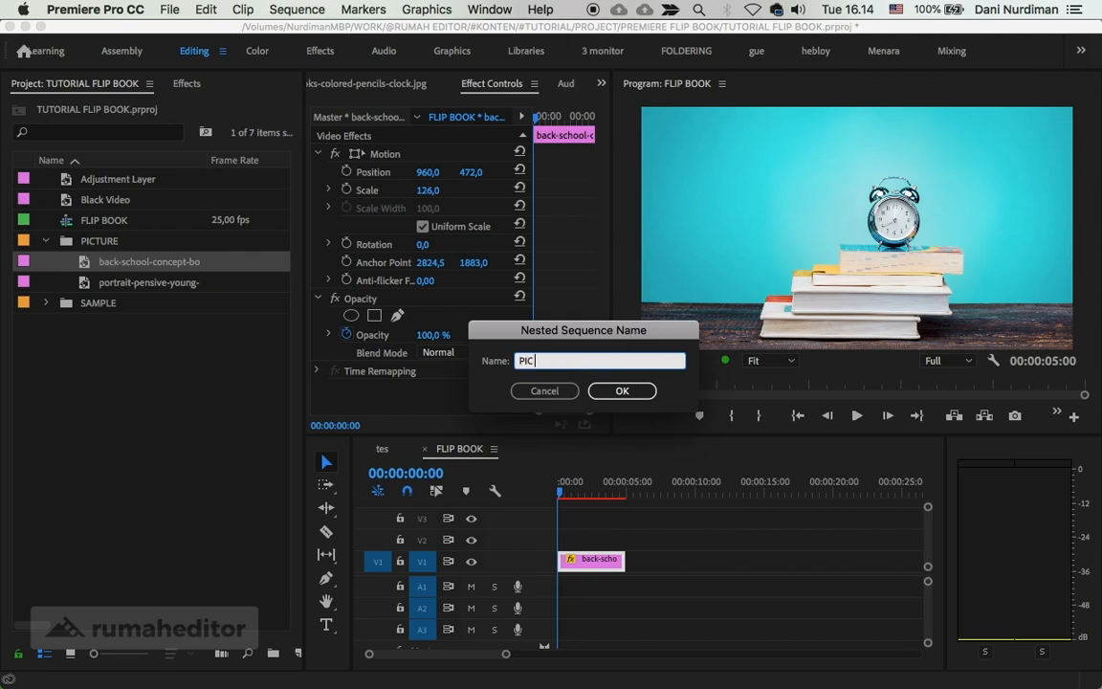
text( 1)
key(Return)
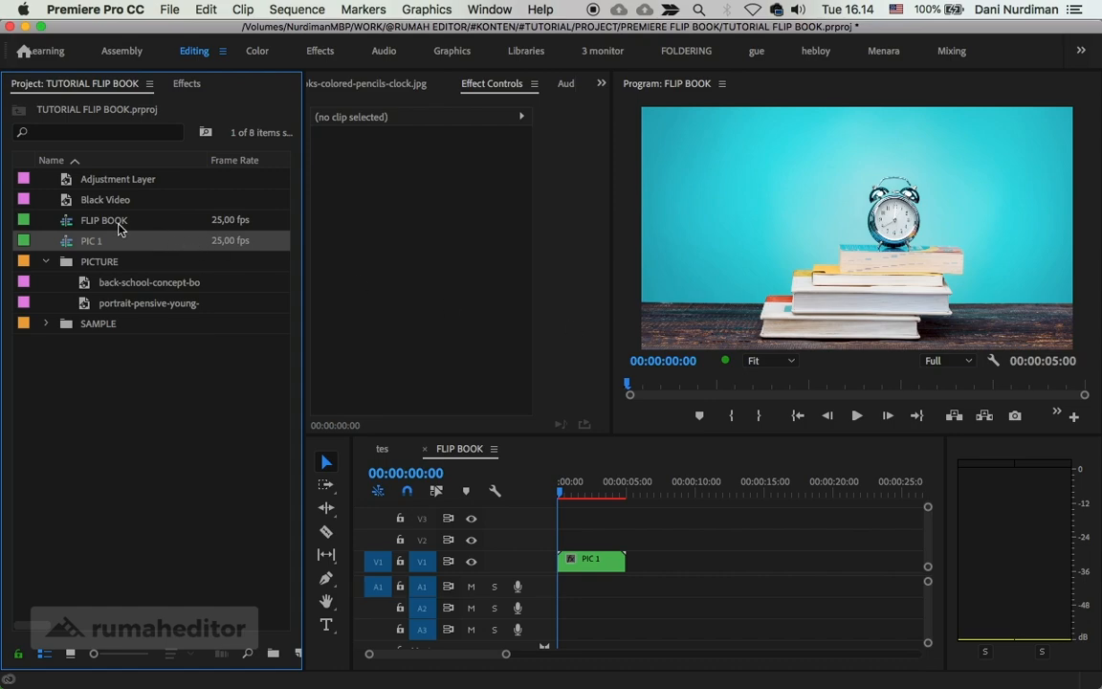
Duplicate the PIC 1 sequence in the project and rename the copy PIC 2.
right_click(67, 244)
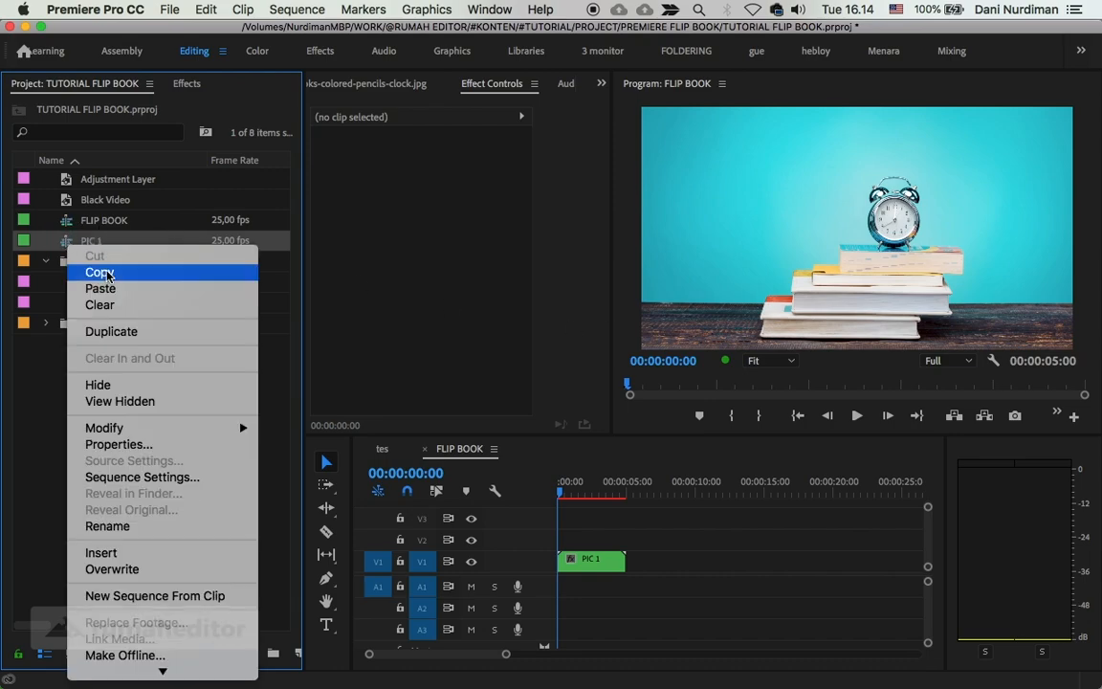
click(110, 301)
click(134, 268)
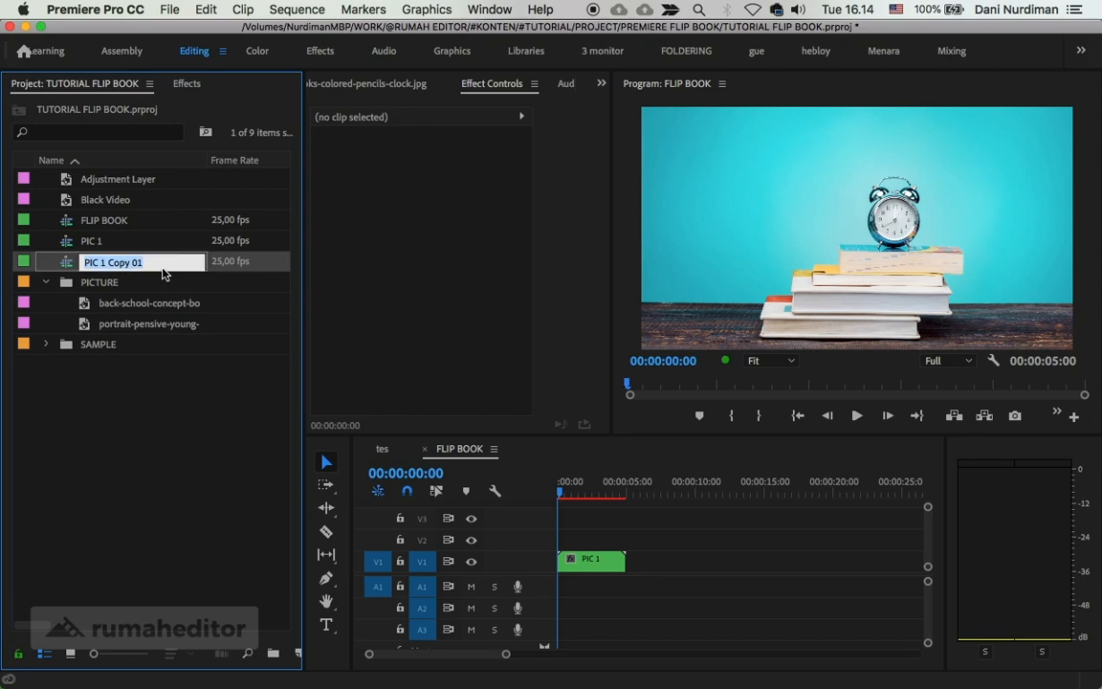
drag(159, 262, 102, 261)
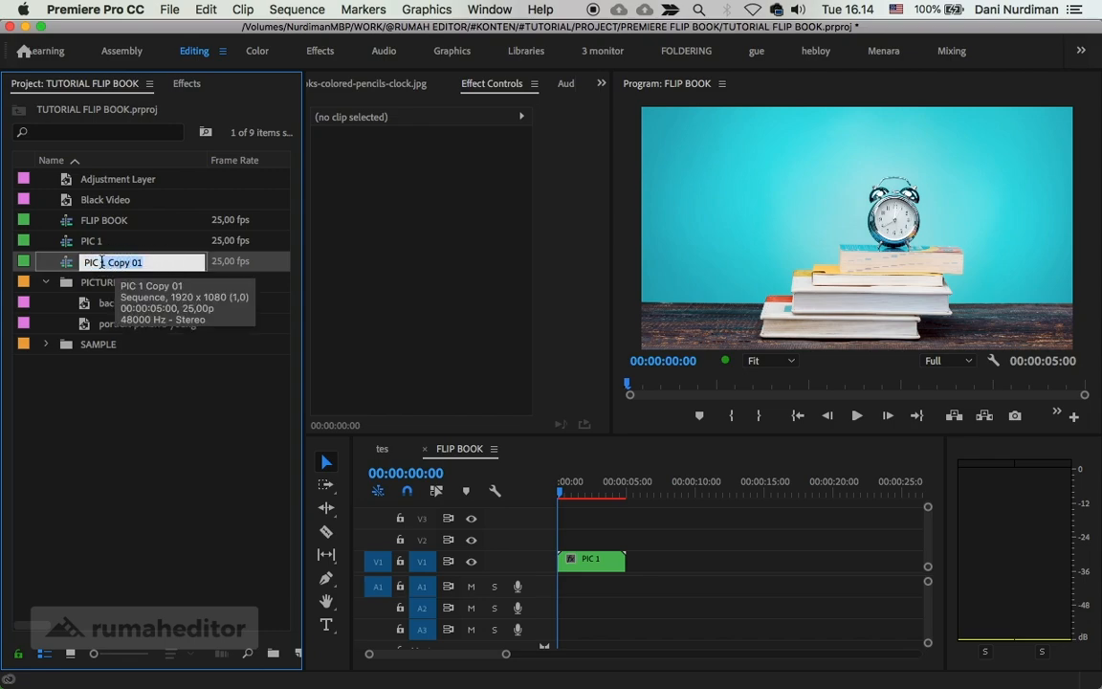
text(2)
key(Tab)
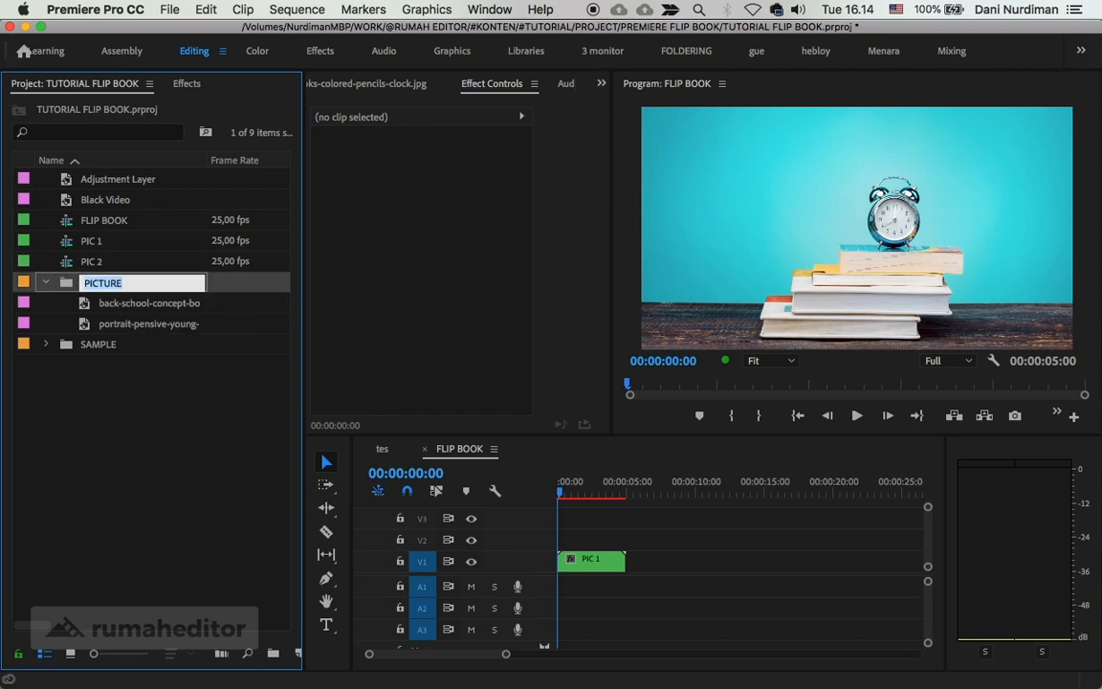
Open the PIC 2 sequence and overwrite its back-school clip on V1 with the portrait-pensive-young-girl-making-notes image.
double_click(63, 269)
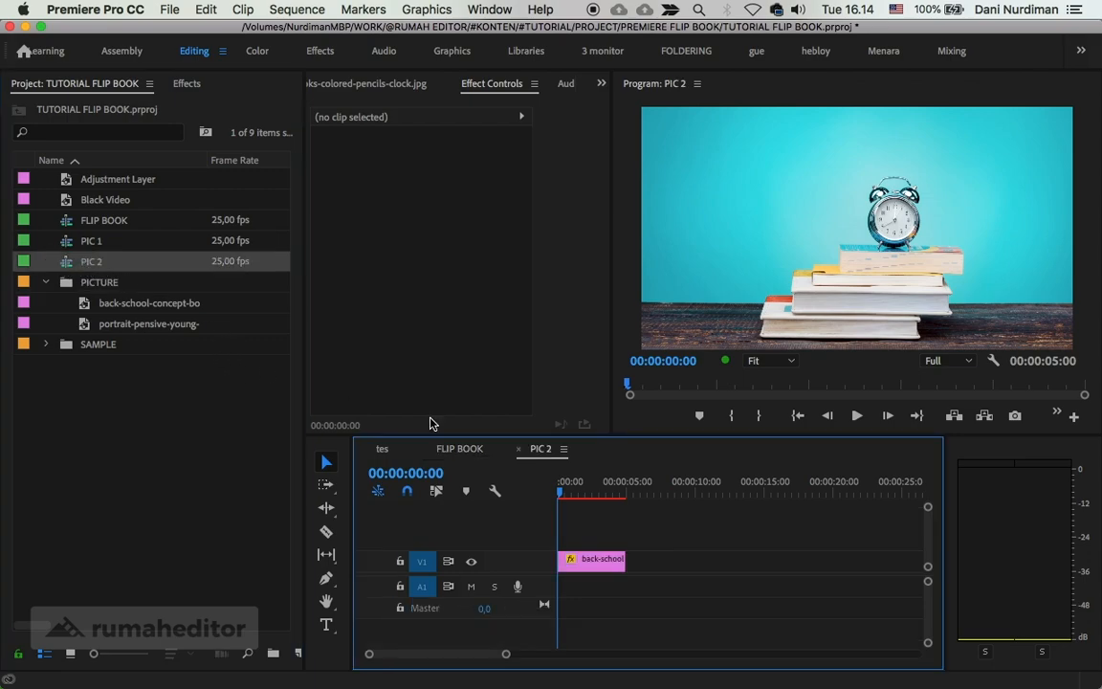
drag(577, 494, 552, 489)
double_click(82, 326)
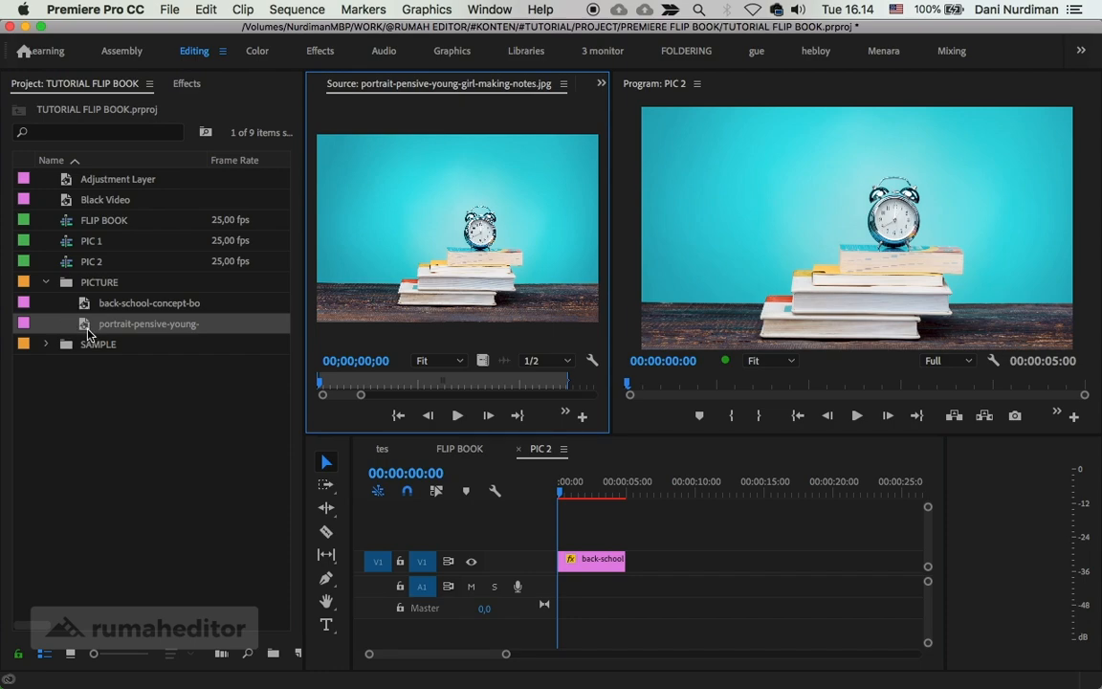
click(85, 306)
double_click(86, 306)
double_click(85, 306)
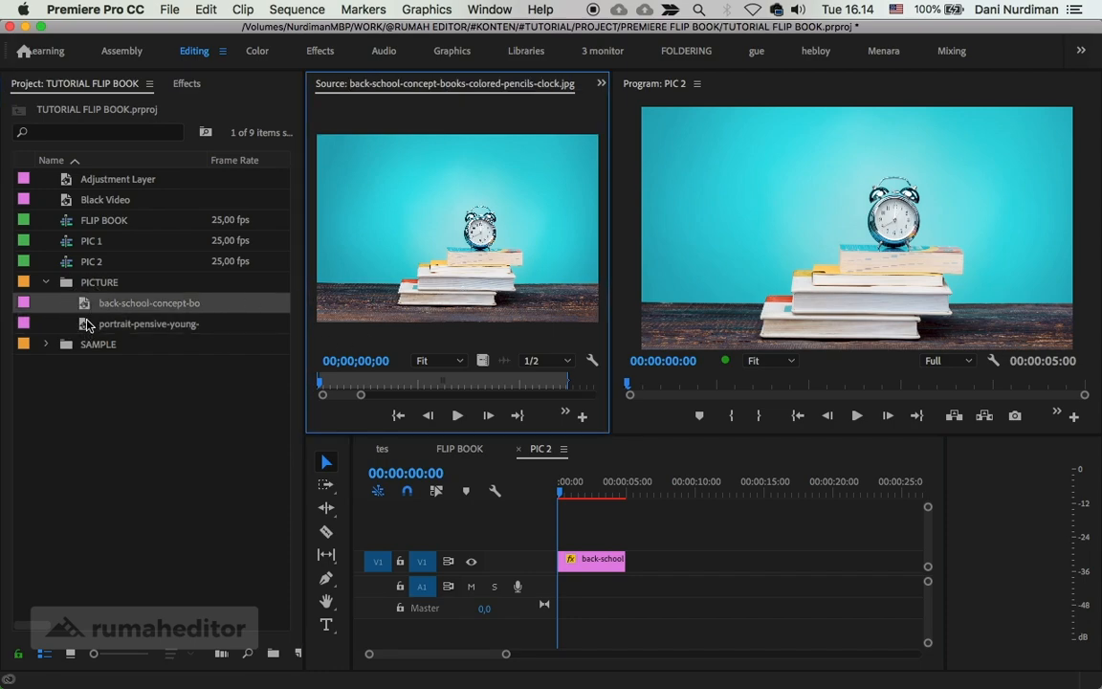
double_click(85, 324)
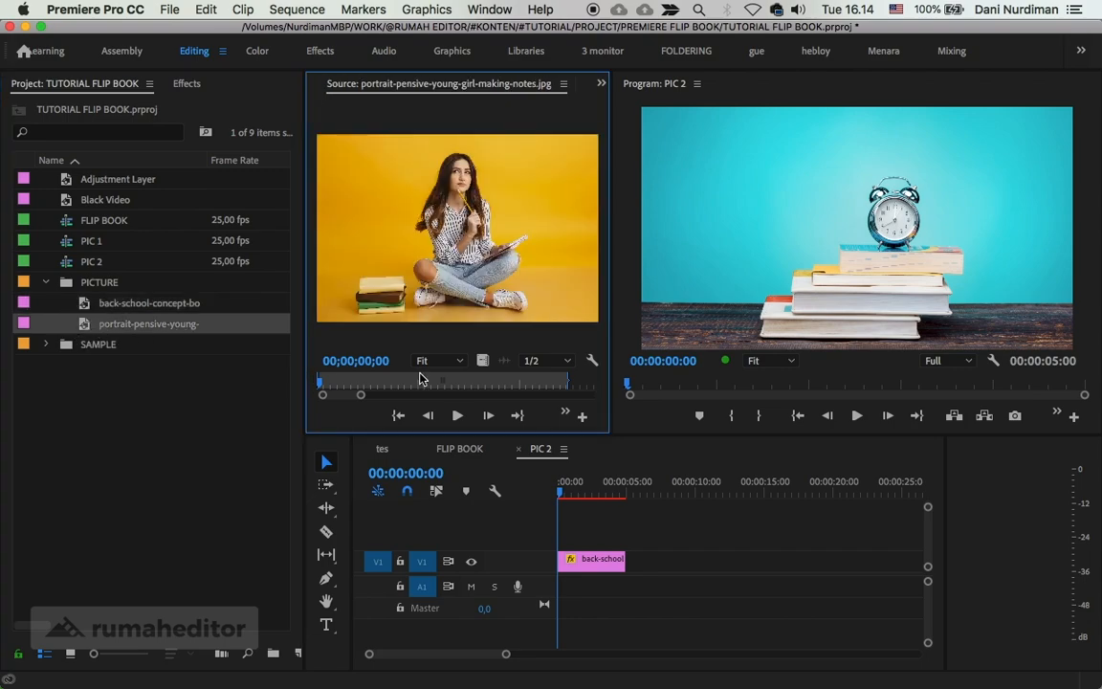
drag(482, 361, 592, 560)
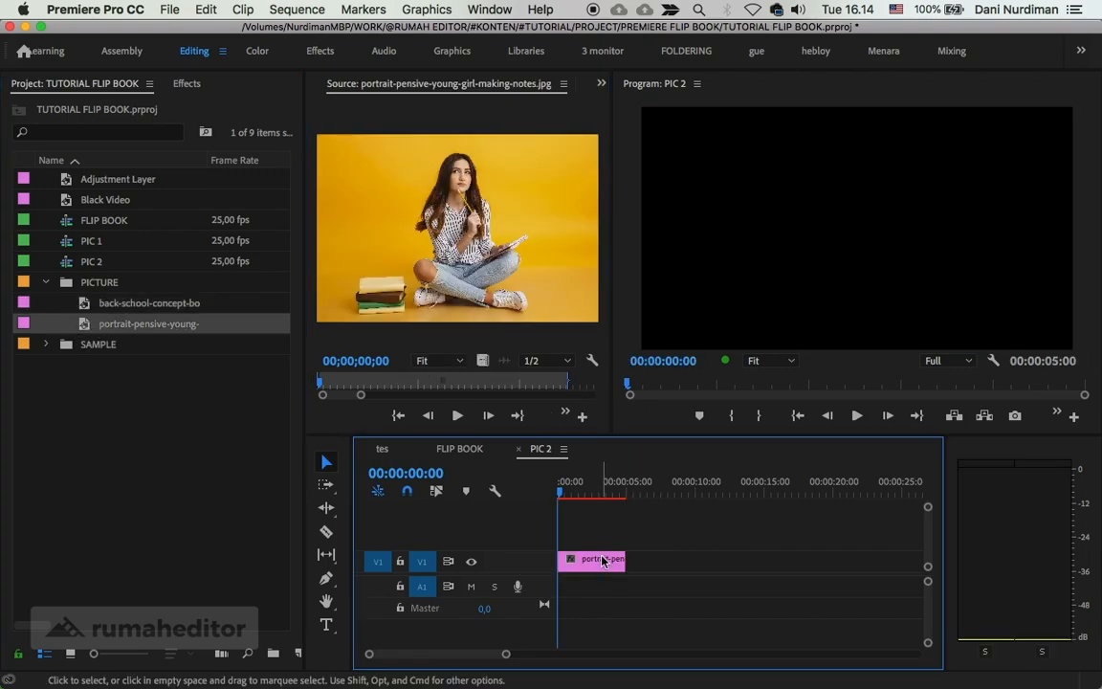
Apply Scale to Frame Size to the portrait clip, and enlarge and vertically reposition it to fill the frame.
right_click(593, 563)
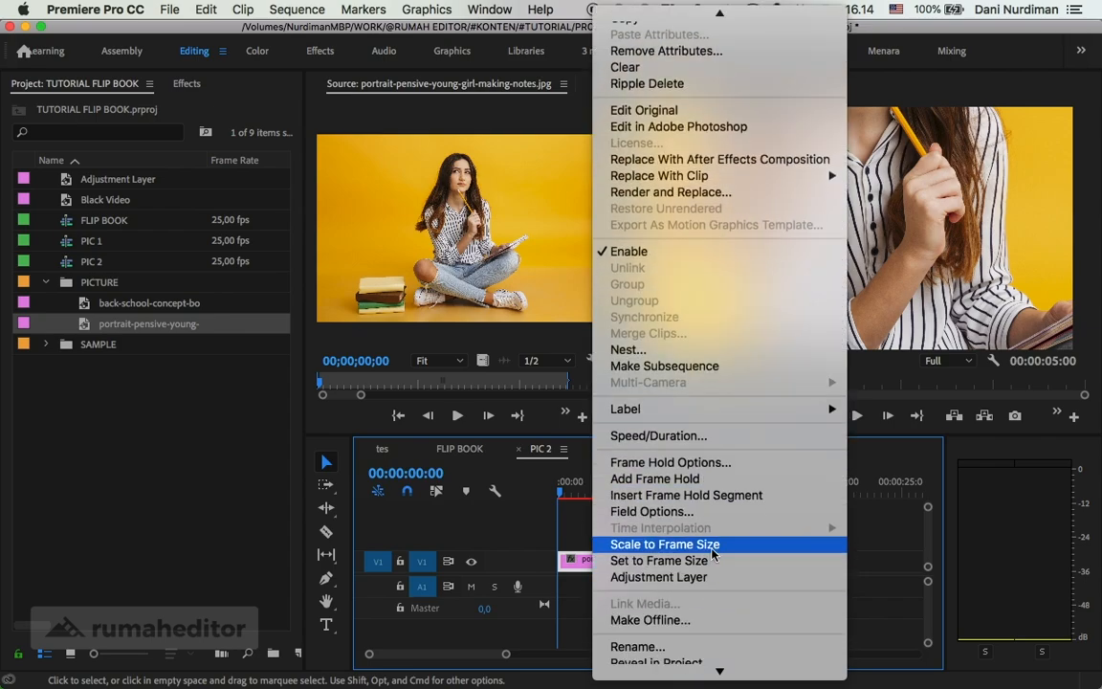
click(703, 613)
click(597, 86)
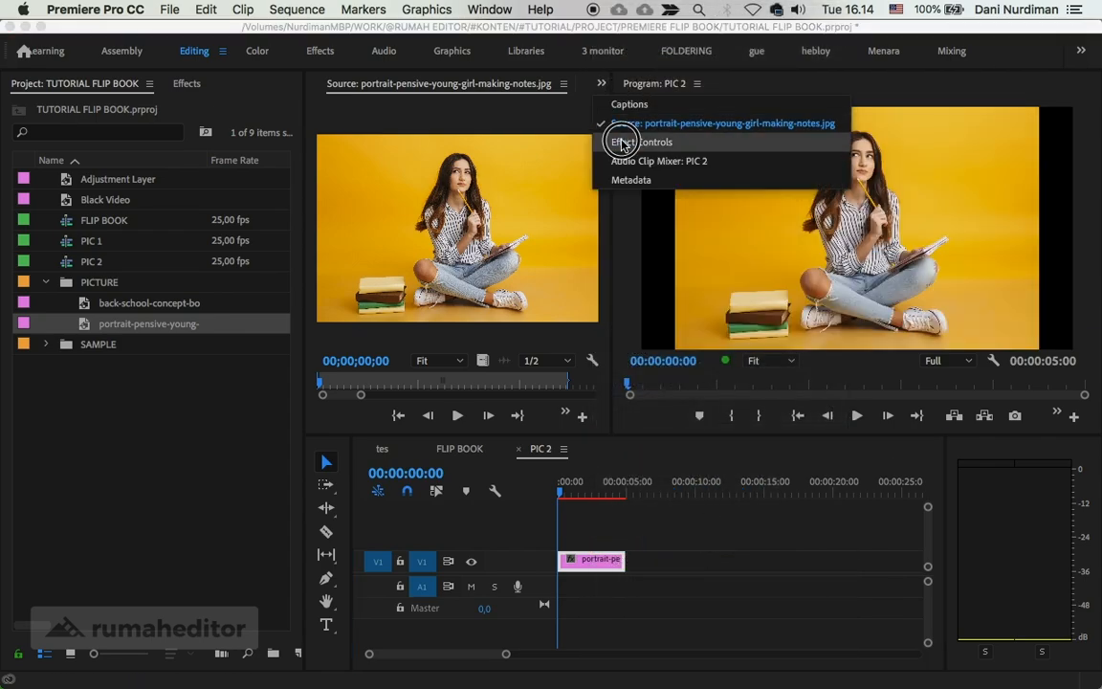
click(617, 142)
click(600, 574)
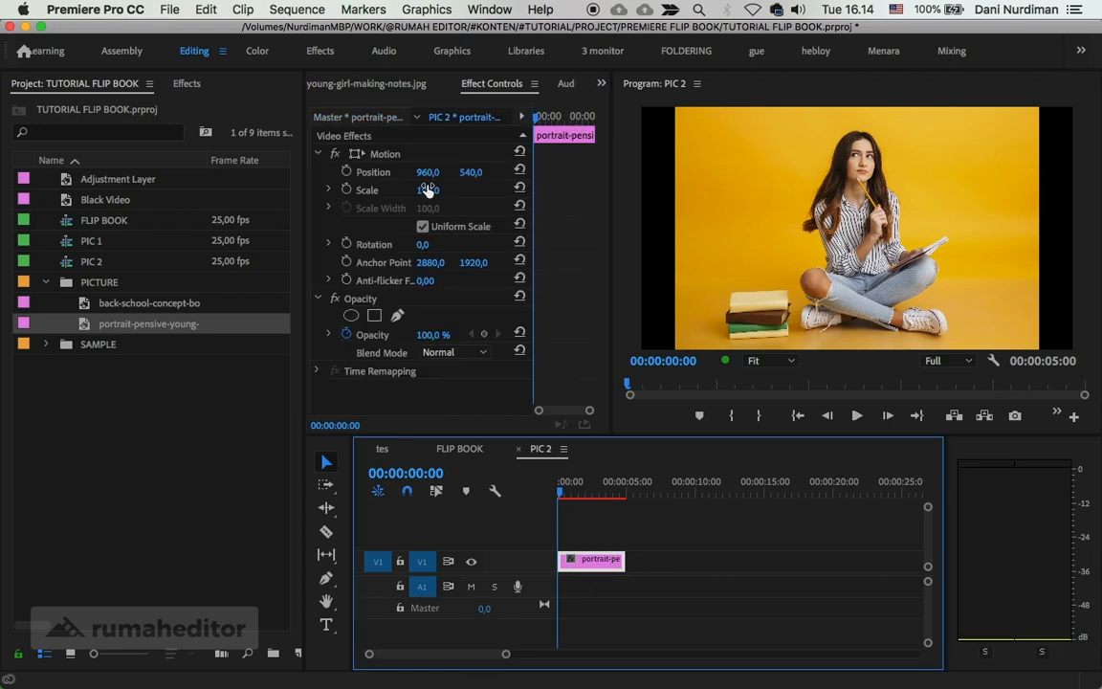
drag(427, 190, 474, 172)
click(611, 531)
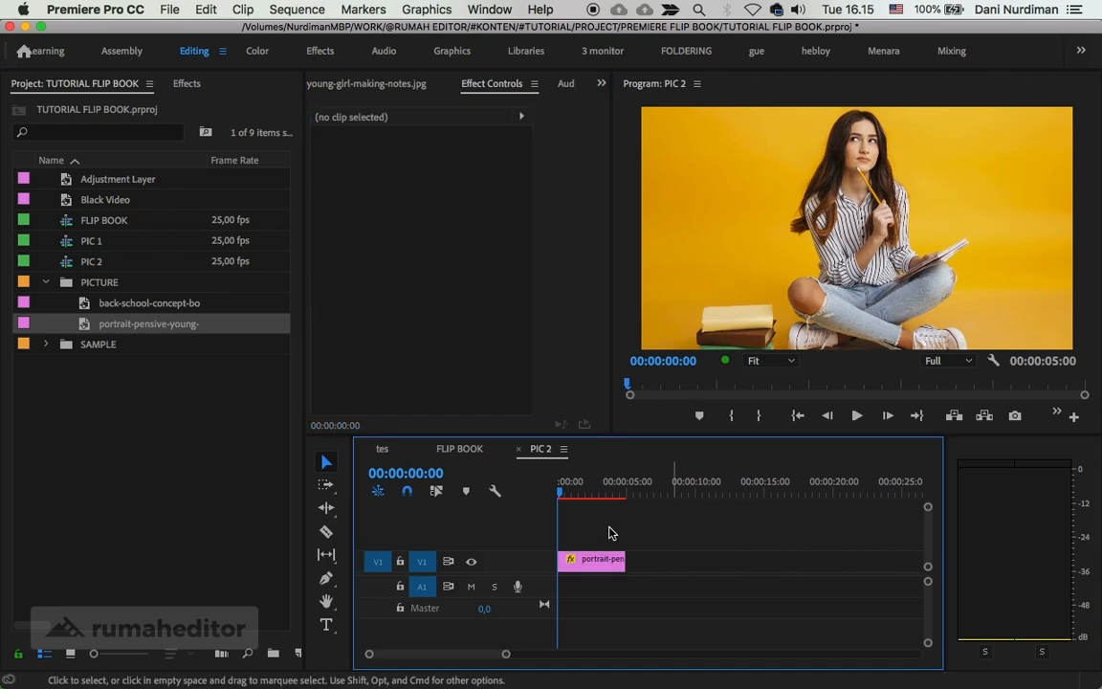
Return to the FLIP BOOK sequence.
click(463, 450)
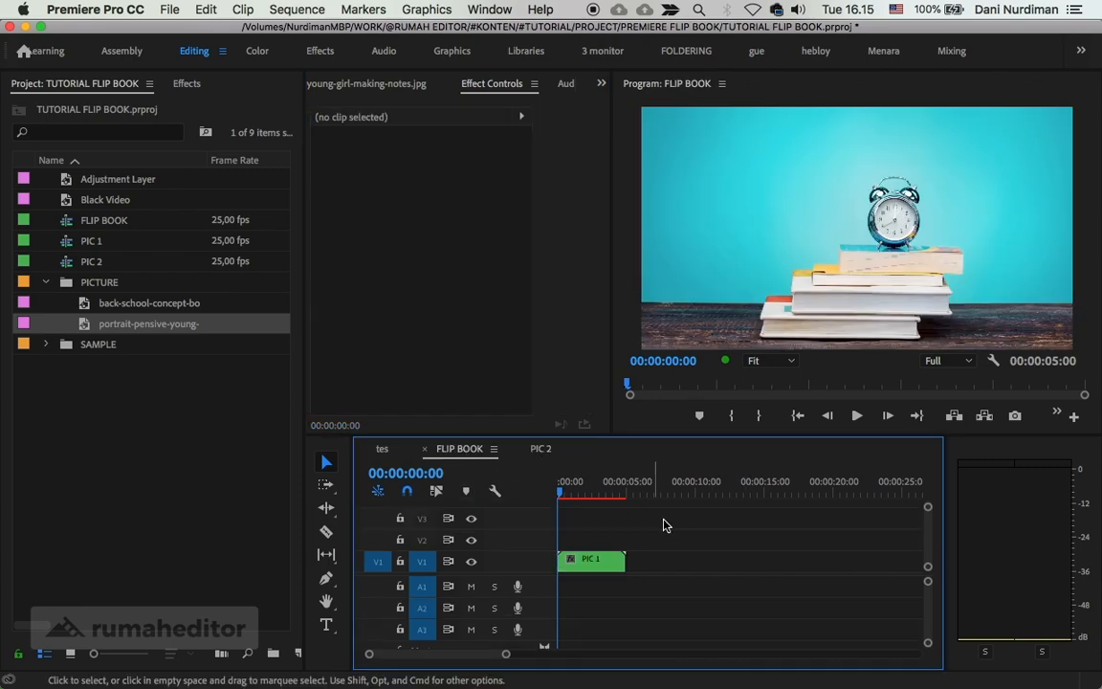
Overwrite the end of PIC 1 on V1 with the PIC 2 sequence starting at 00:00:02:19, and delete PIC 2's audio part.
click(590, 561)
drag(77, 266, 595, 562)
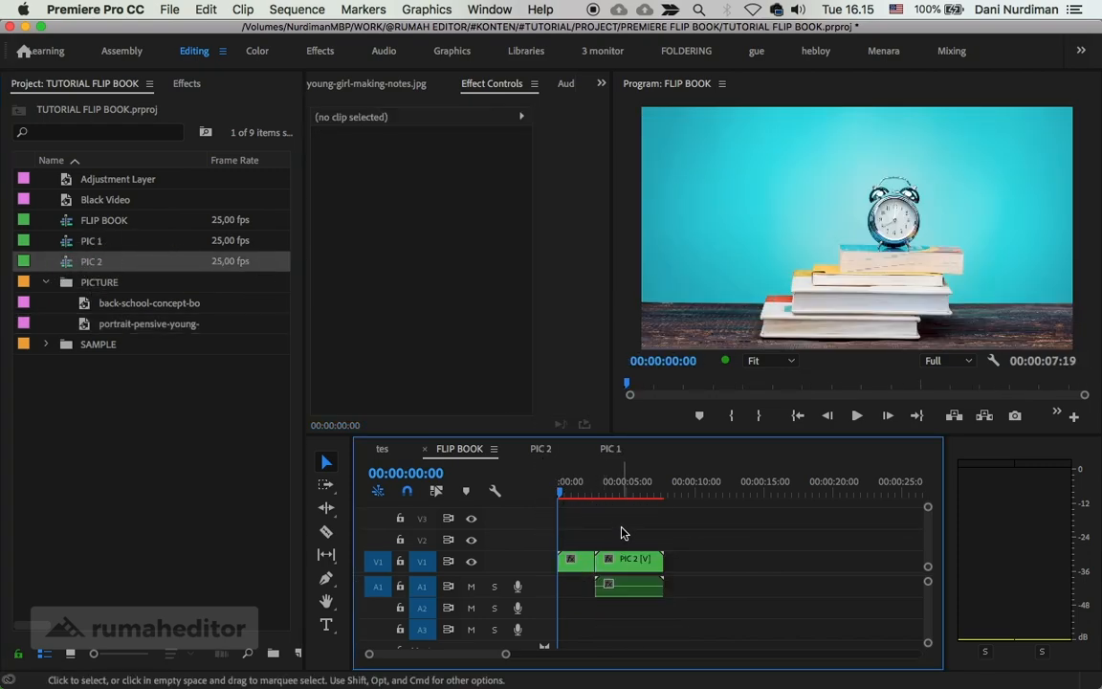
alt+click(633, 587)
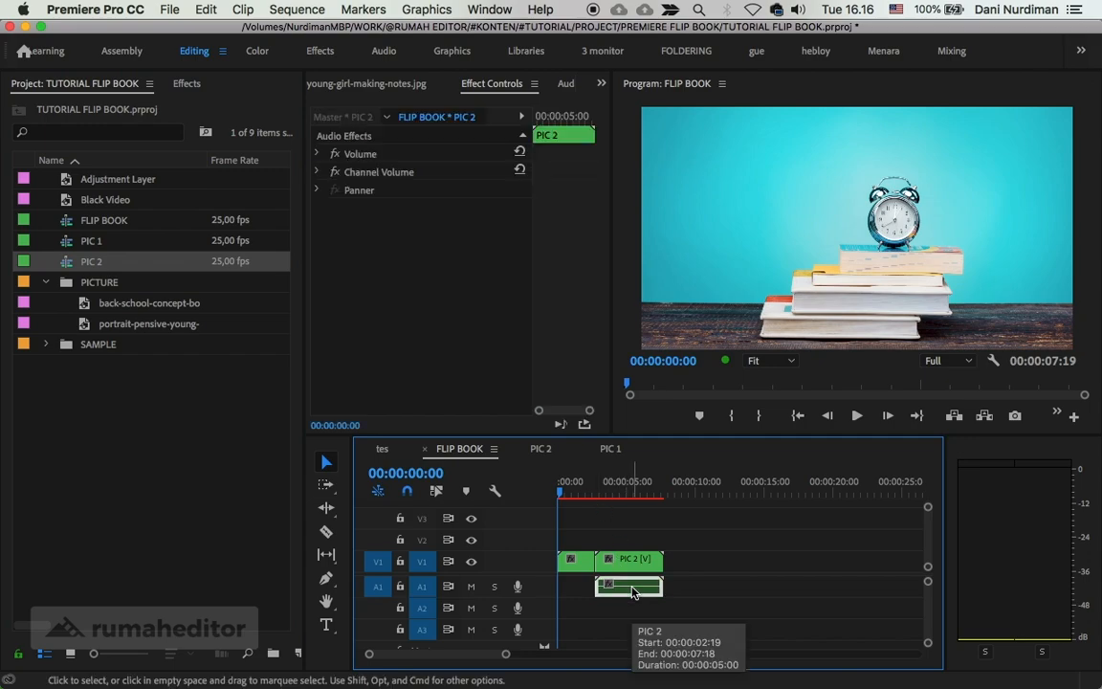
key(Delete)
Split PIC 1 at 00:00:01:19, one second before its cut with PIC 2.
drag(588, 496, 590, 493)
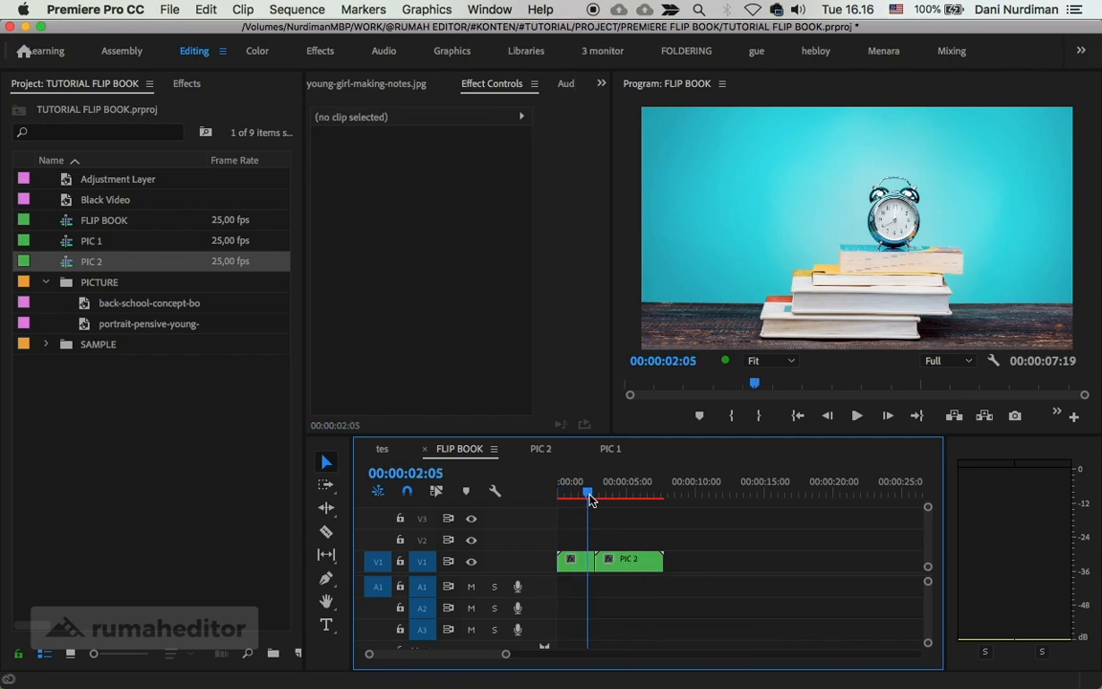
key(=)
mouse_move(696, 500)
mouse_down()
mouse_move(628, 495)
mouse_move(766, 507)
mouse_move(696, 509)
mouse_move(697, 492)
mouse_move(711, 486)
mouse_move(678, 491)
mouse_move(710, 495)
mouse_move(664, 492)
mouse_move(707, 500)
mouse_up()
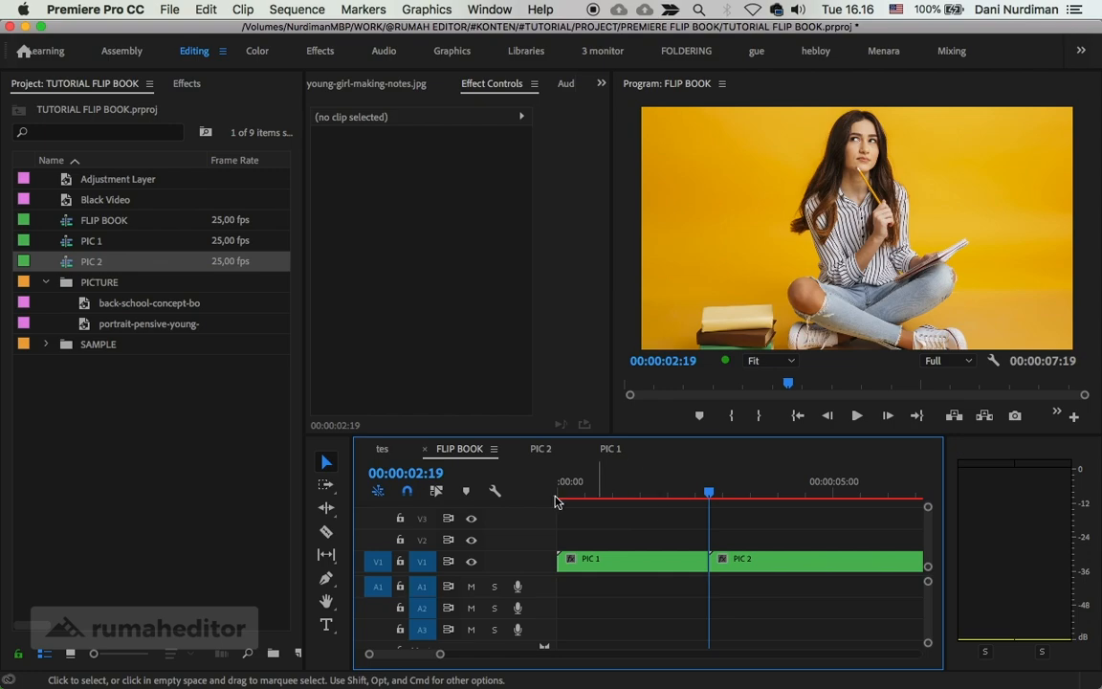
click(409, 468)
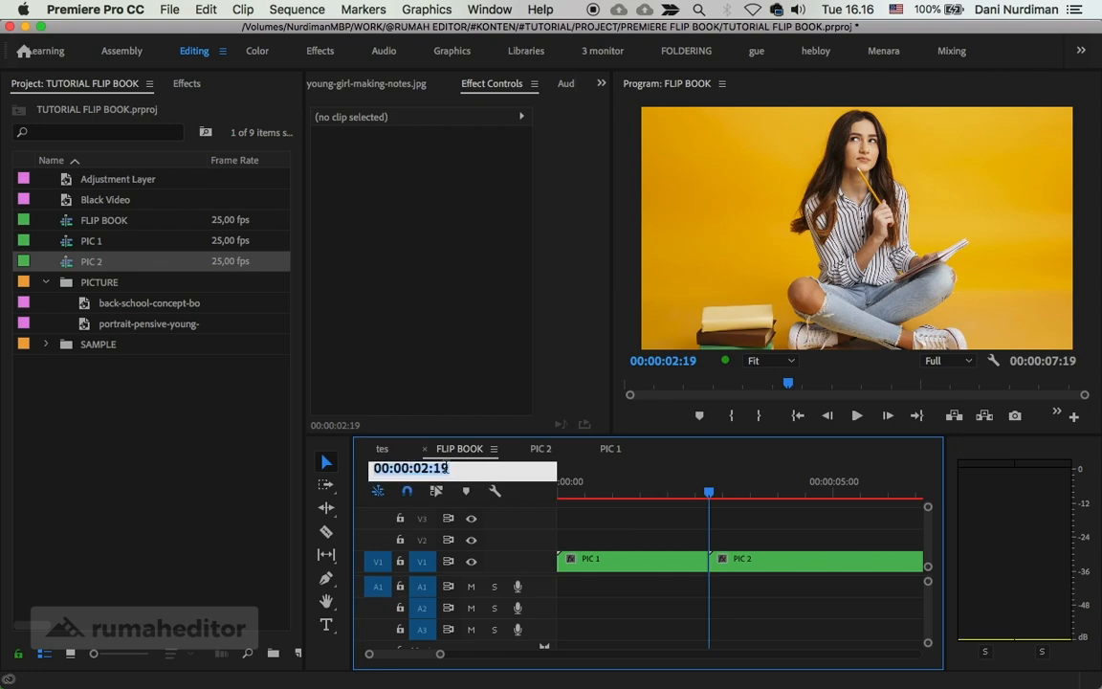
text(+)
text(100)
key(Return)
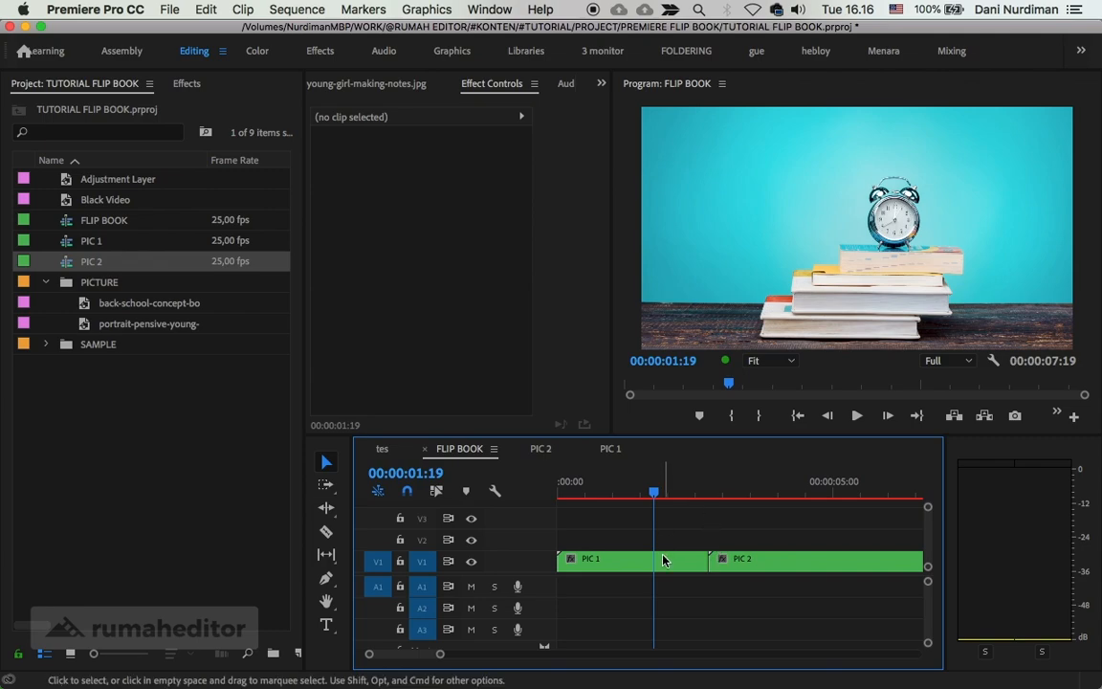
key(c)
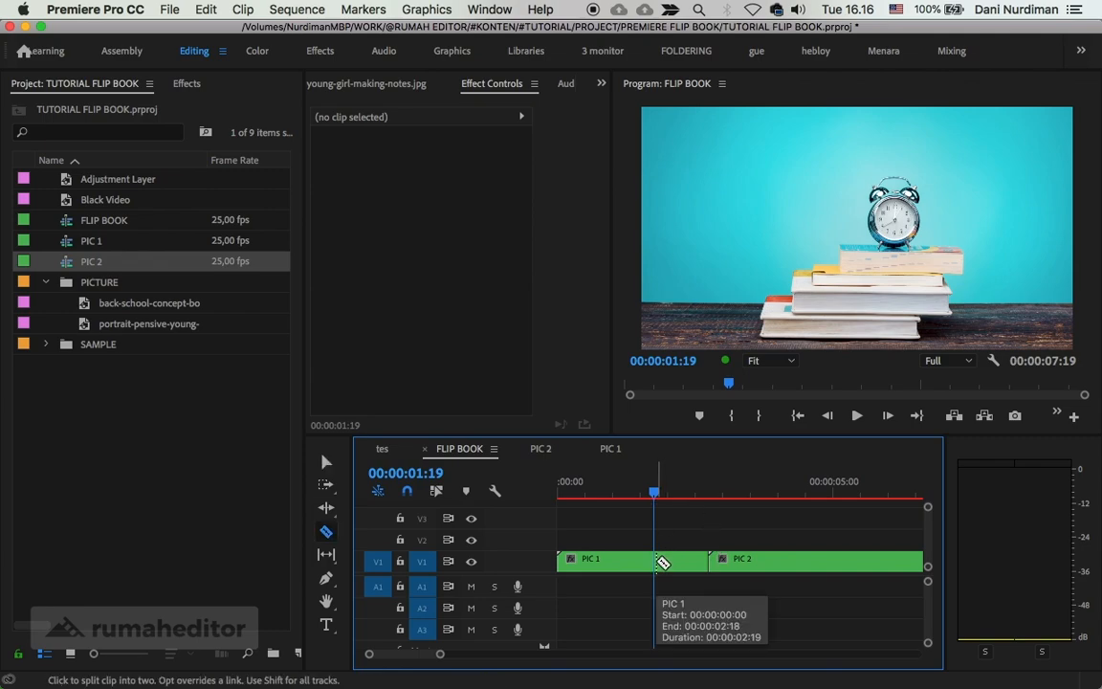
click(663, 563)
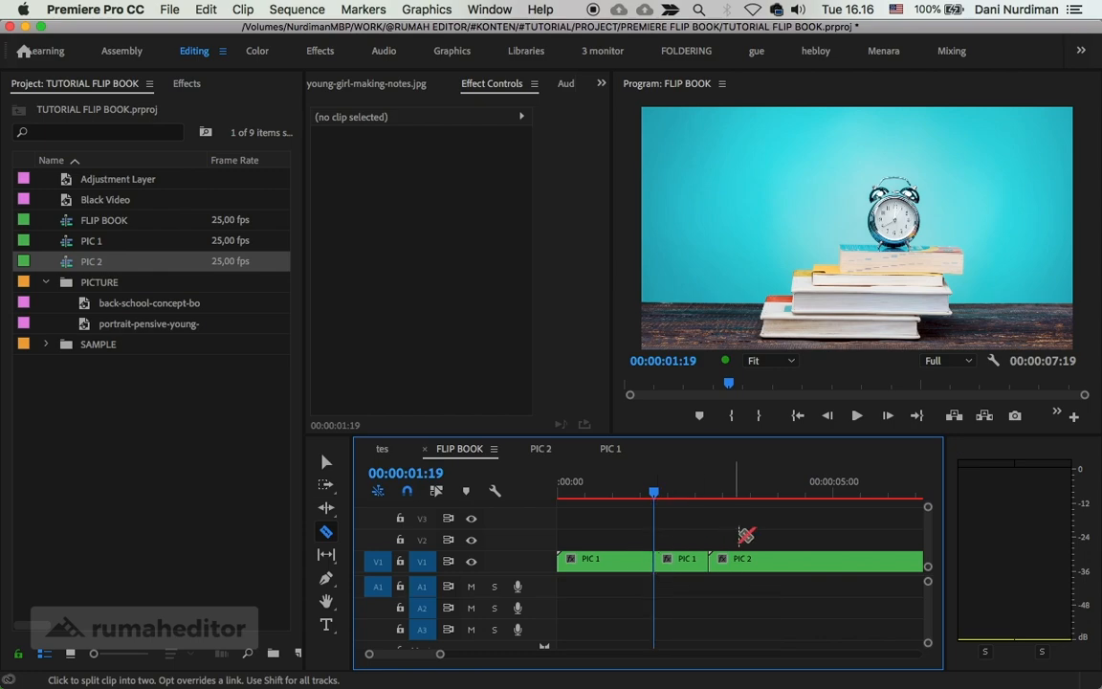
Split PIC 2 at 00:00:03:19, one second after its cut with PIC 1.
drag(665, 490, 711, 495)
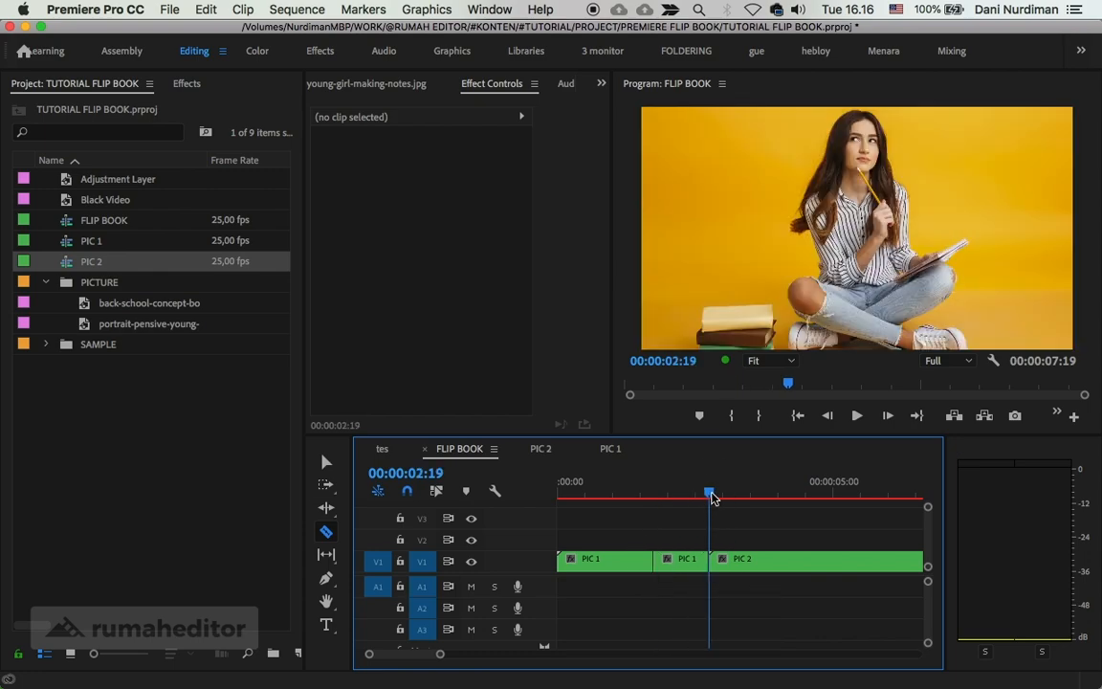
click(710, 493)
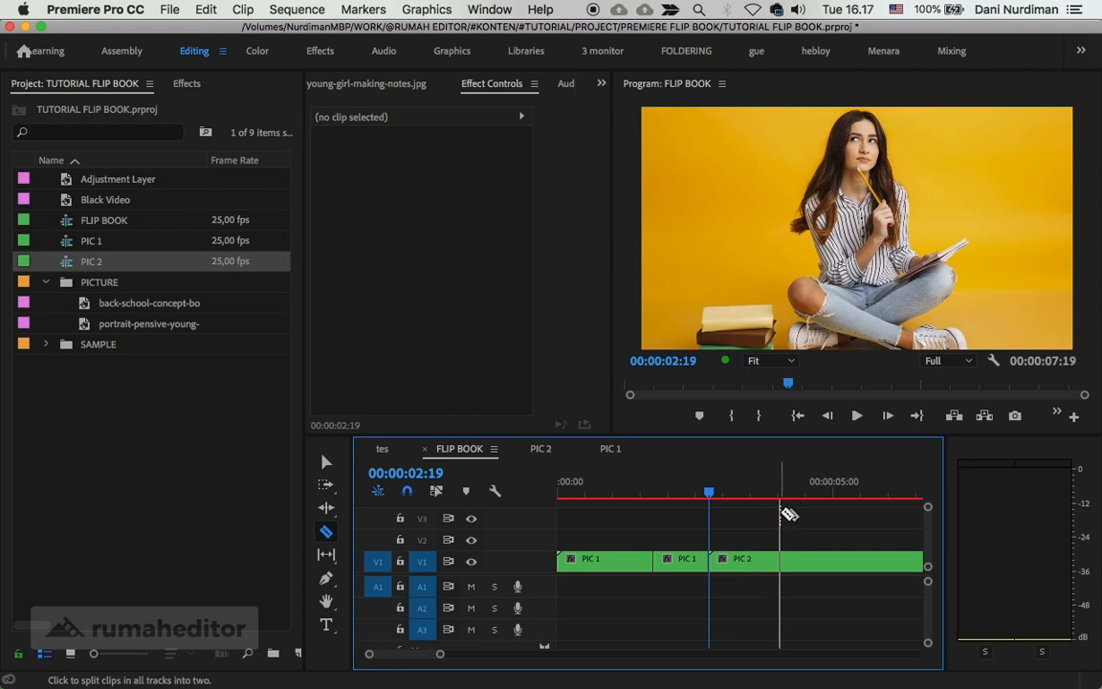
click(400, 474)
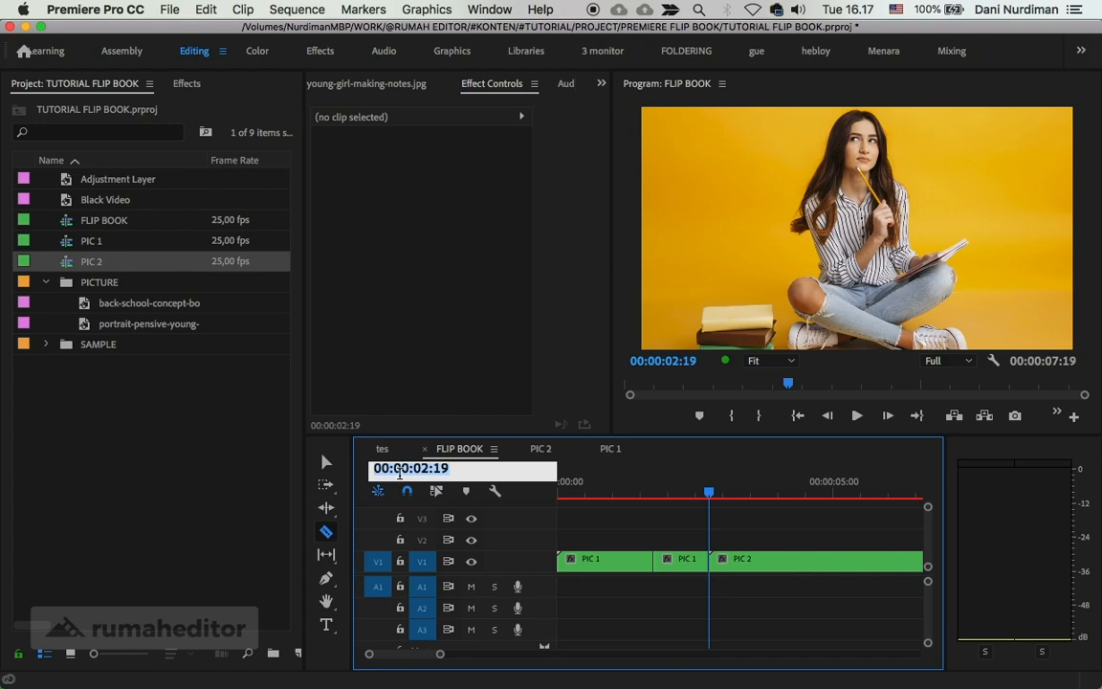
text(+100)
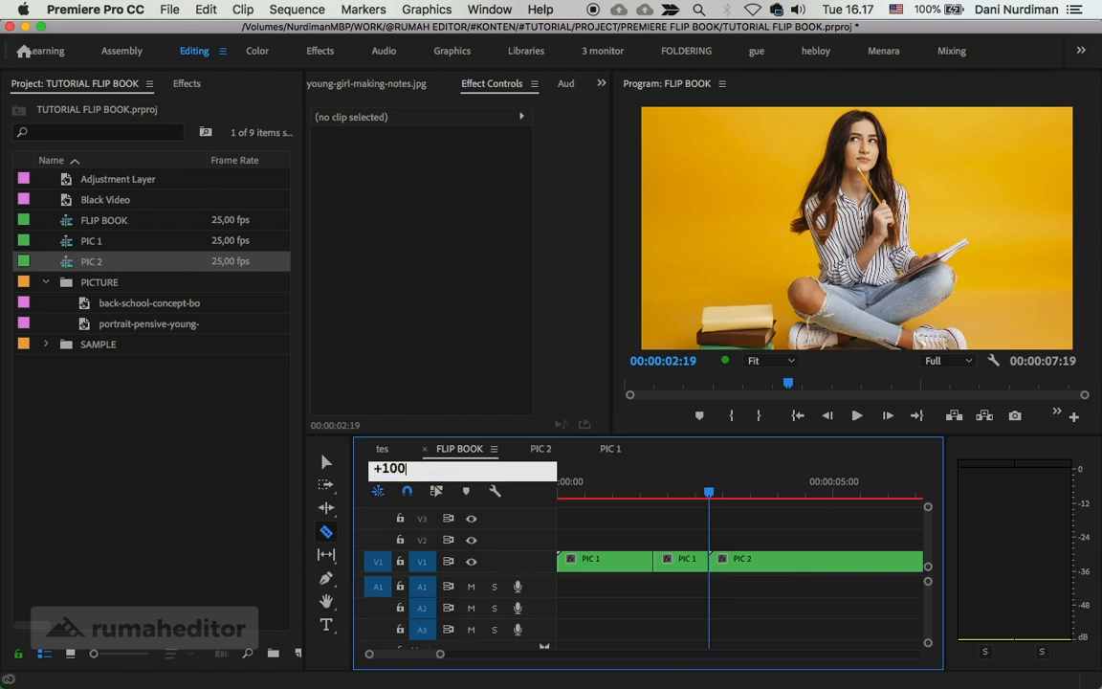
key(Return)
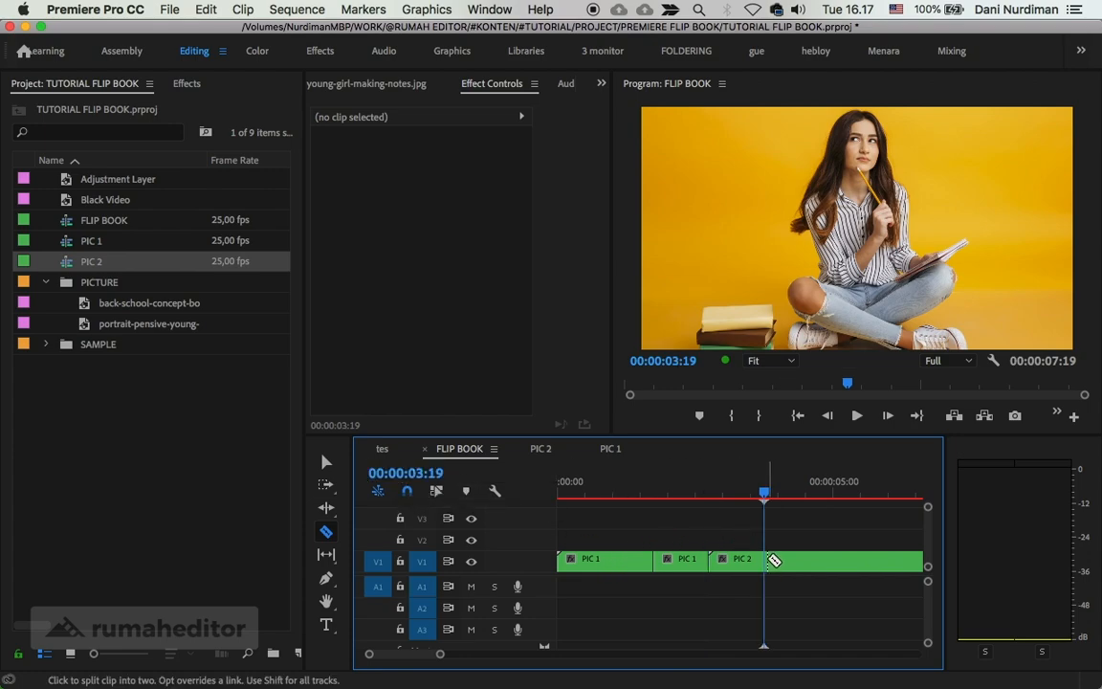
click(770, 560)
key(v)
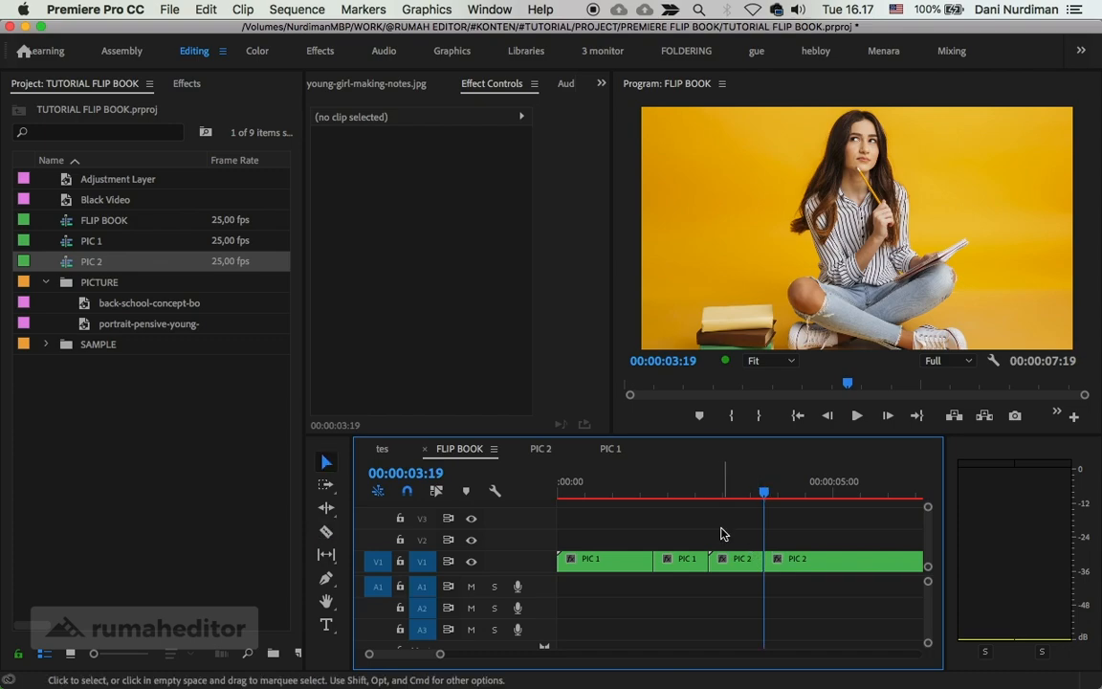
Find the Basic 3D video effect and apply it to the short PIC 1 segment just before the PIC 2 cut.
click(653, 492)
drag(654, 492, 714, 498)
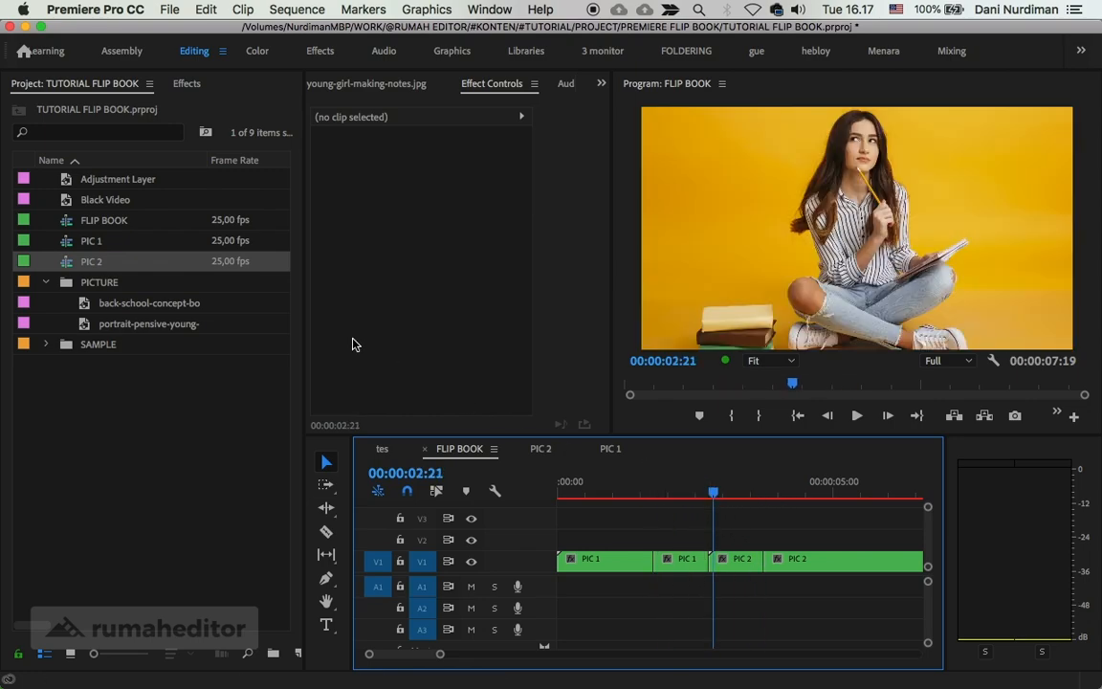
click(187, 85)
click(176, 107)
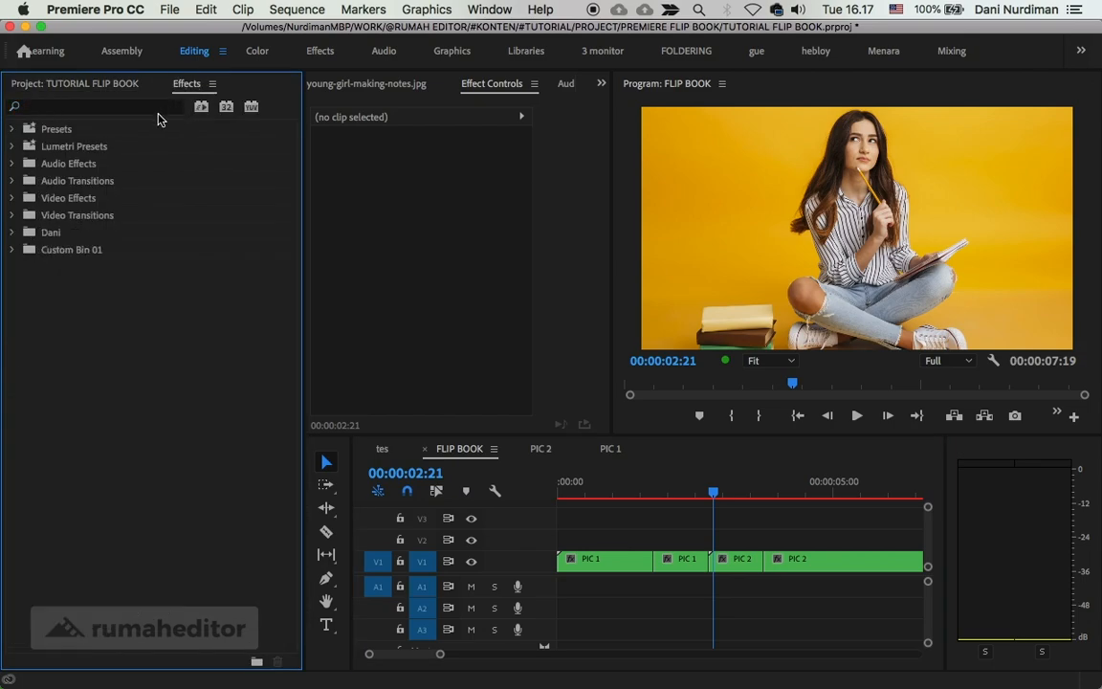
click(115, 106)
text(3d)
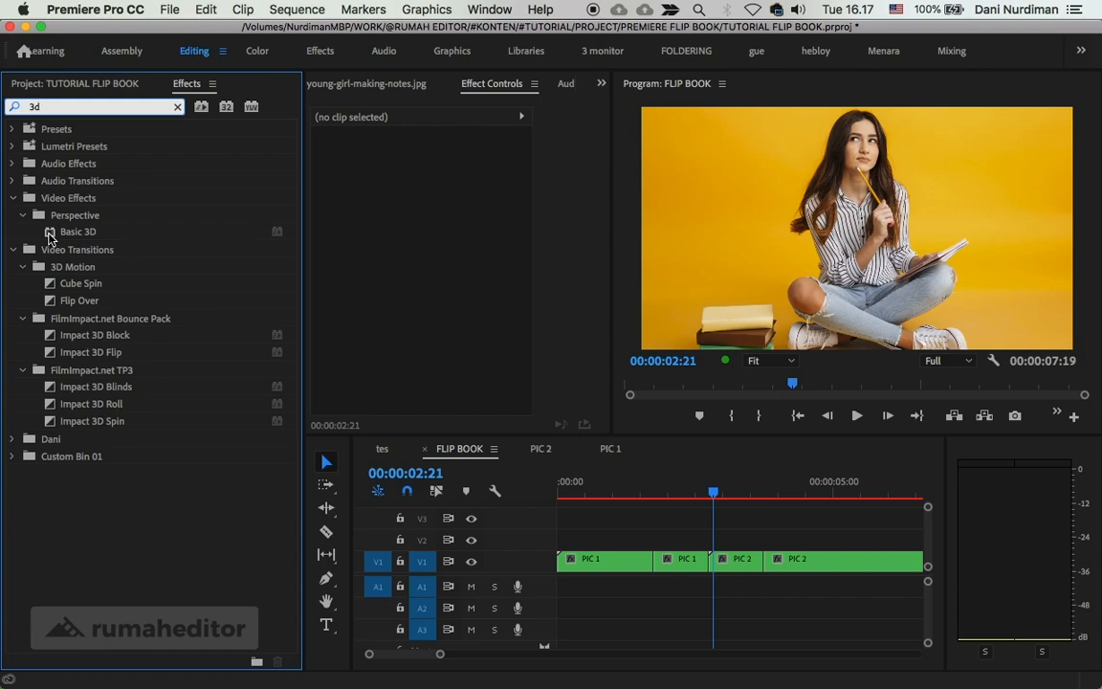
drag(50, 235, 684, 561)
click(681, 493)
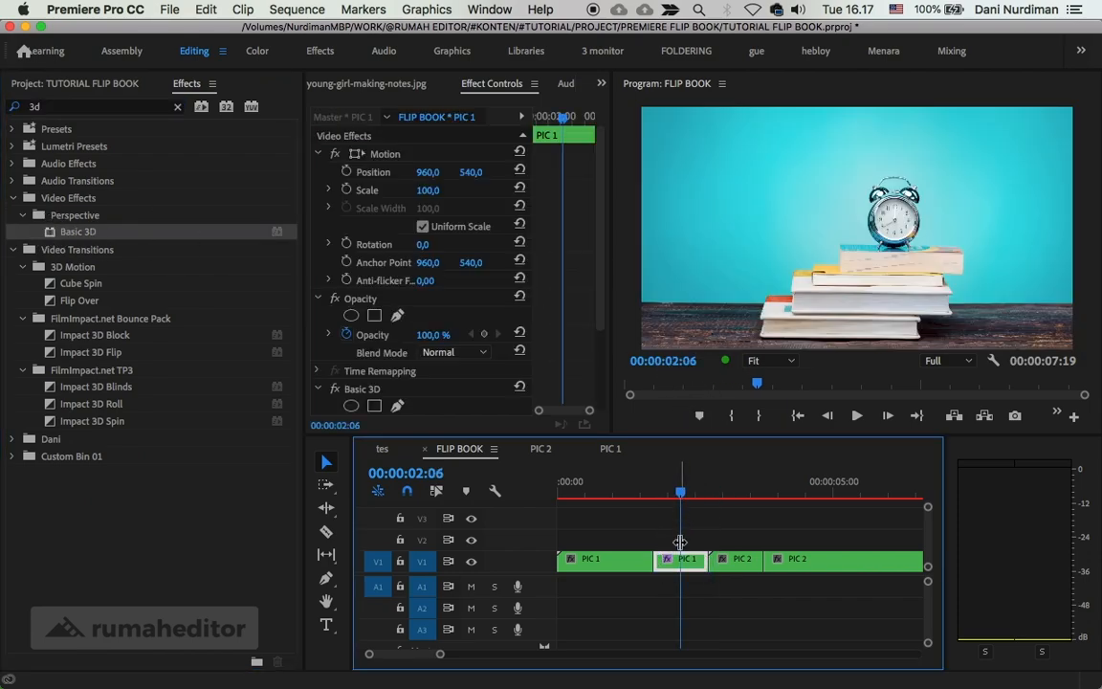
Try out Basic 3D's Swivel, Tilt and Distance values on the short PIC 1 segment, and reset the effect.
scroll(564, 250, down, 3)
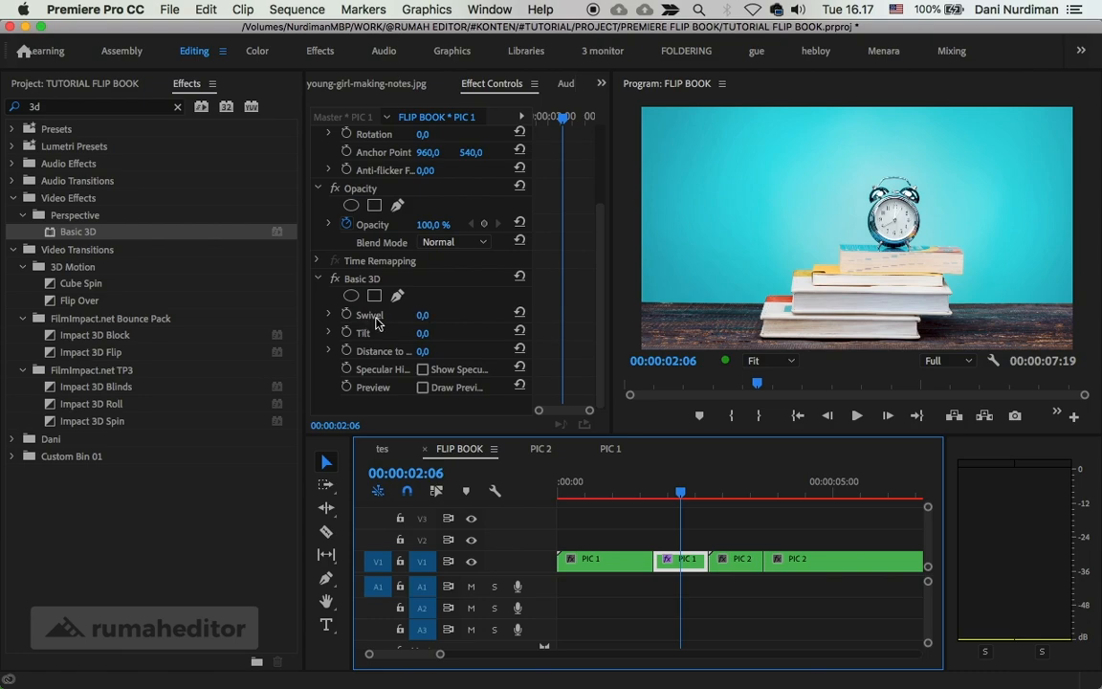
click(421, 316)
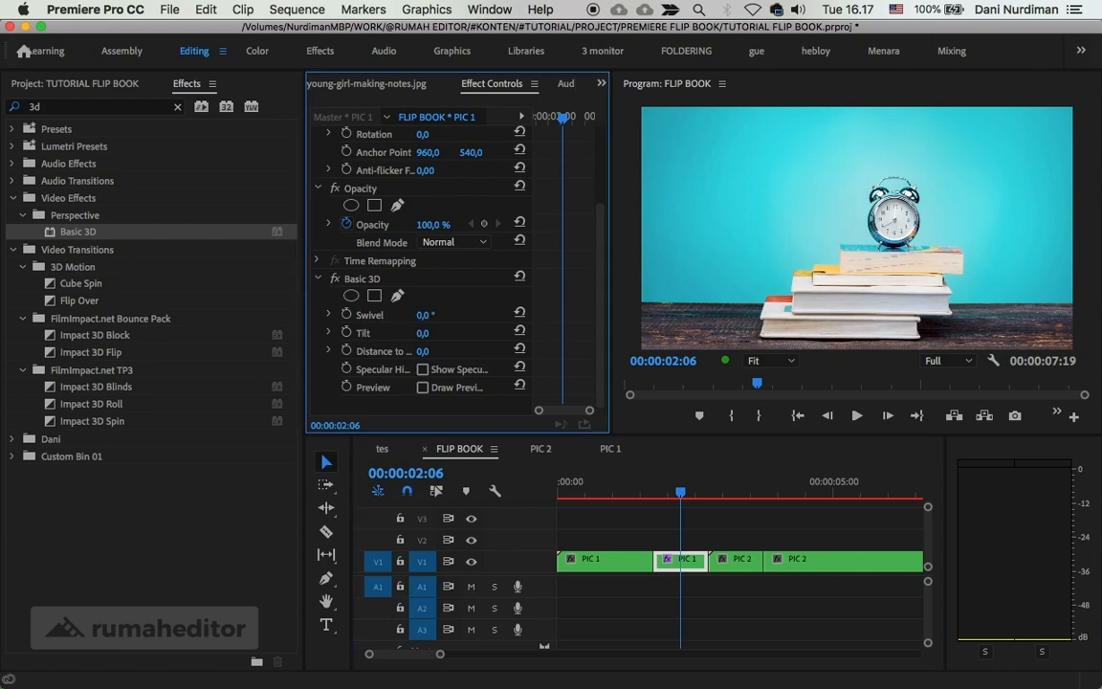
drag(422, 316, 453, 315)
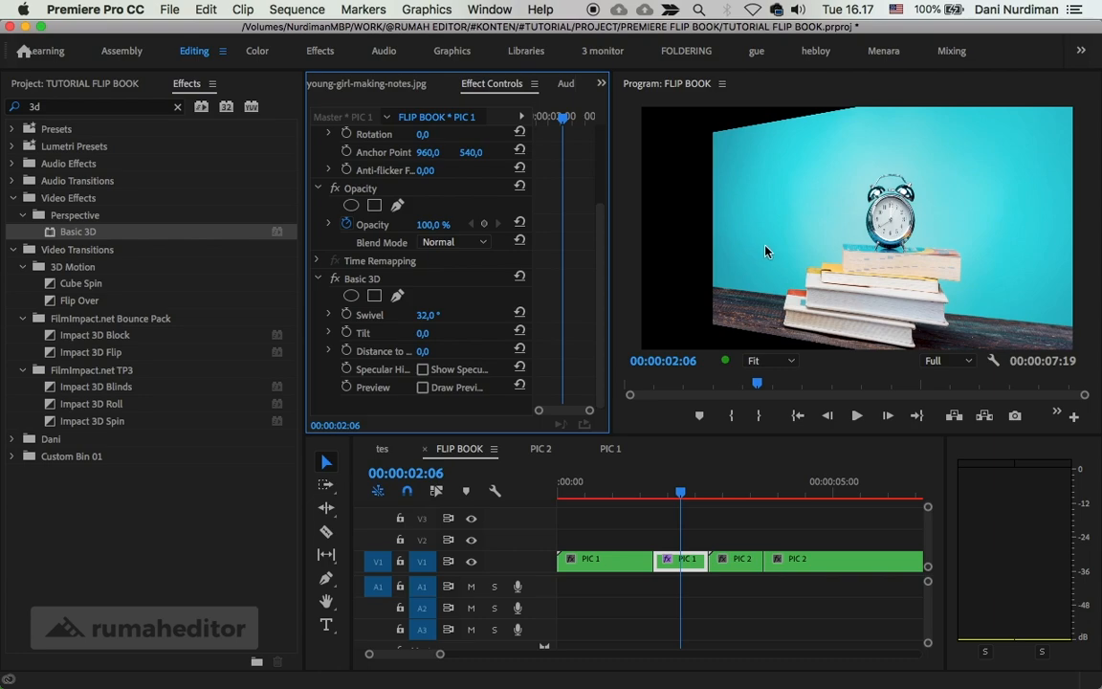
drag(428, 316, 449, 351)
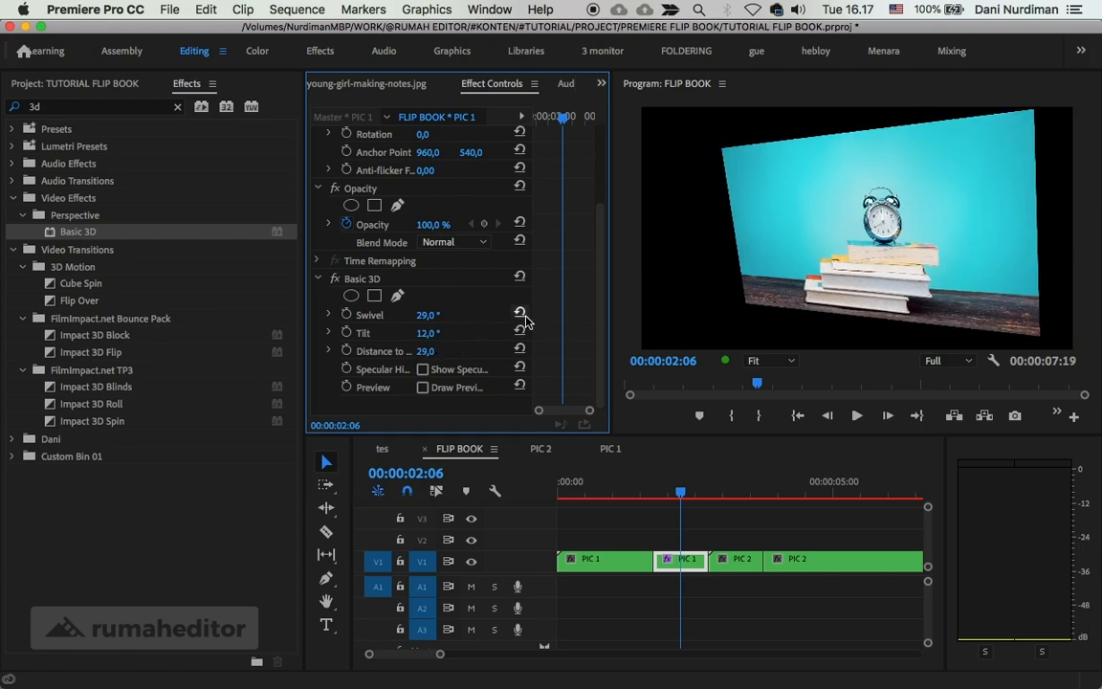
click(520, 276)
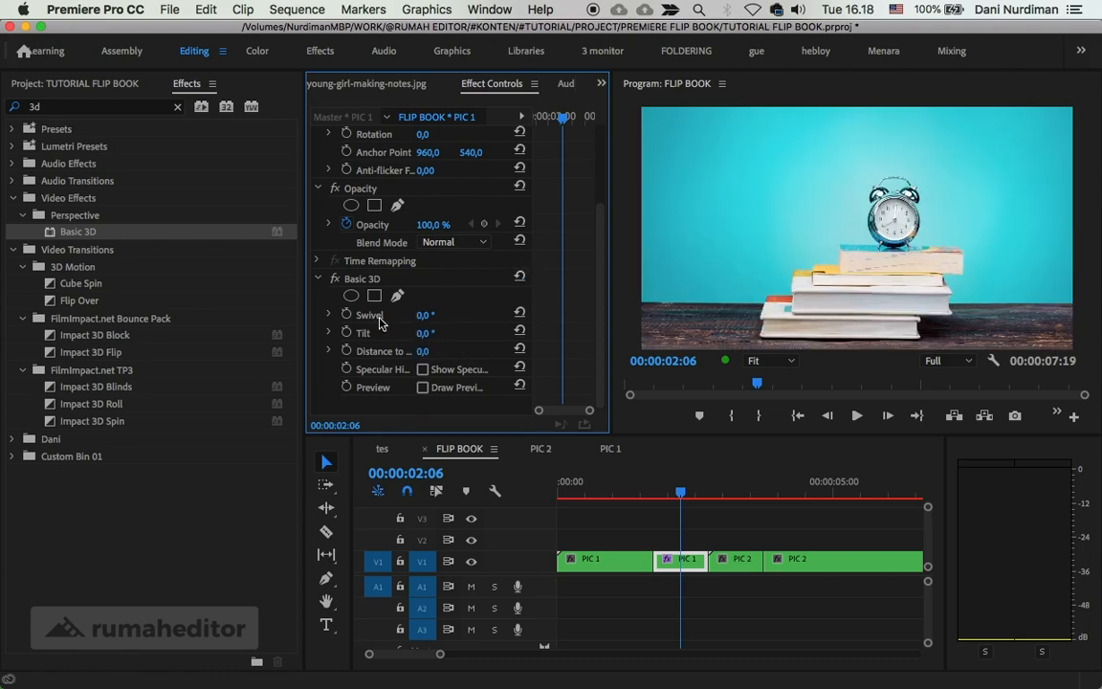
drag(423, 314, 453, 315)
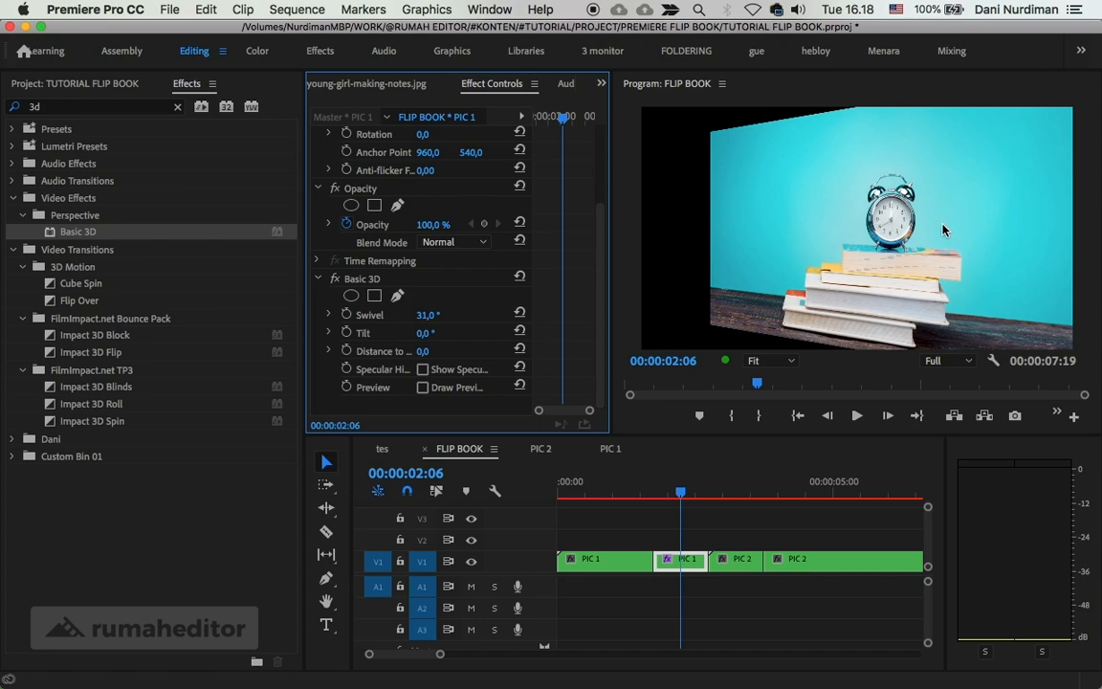
click(520, 276)
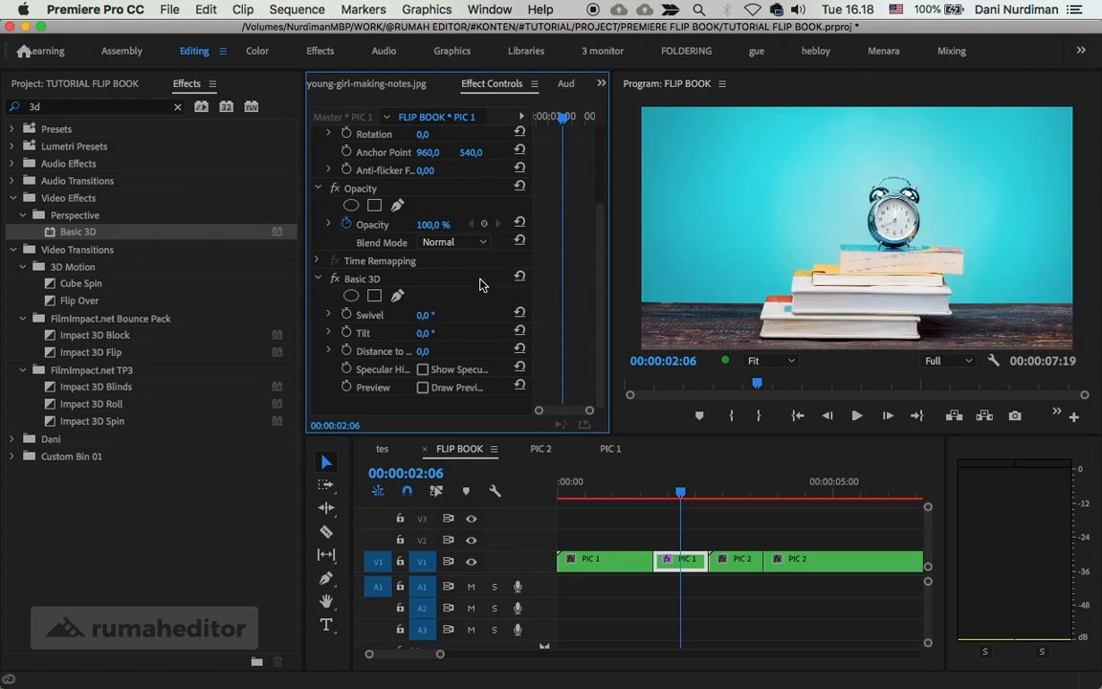
Apply the Crop effect to the short PIC 1 segment and set its Left crop to 50%.
click(110, 106)
text(crop)
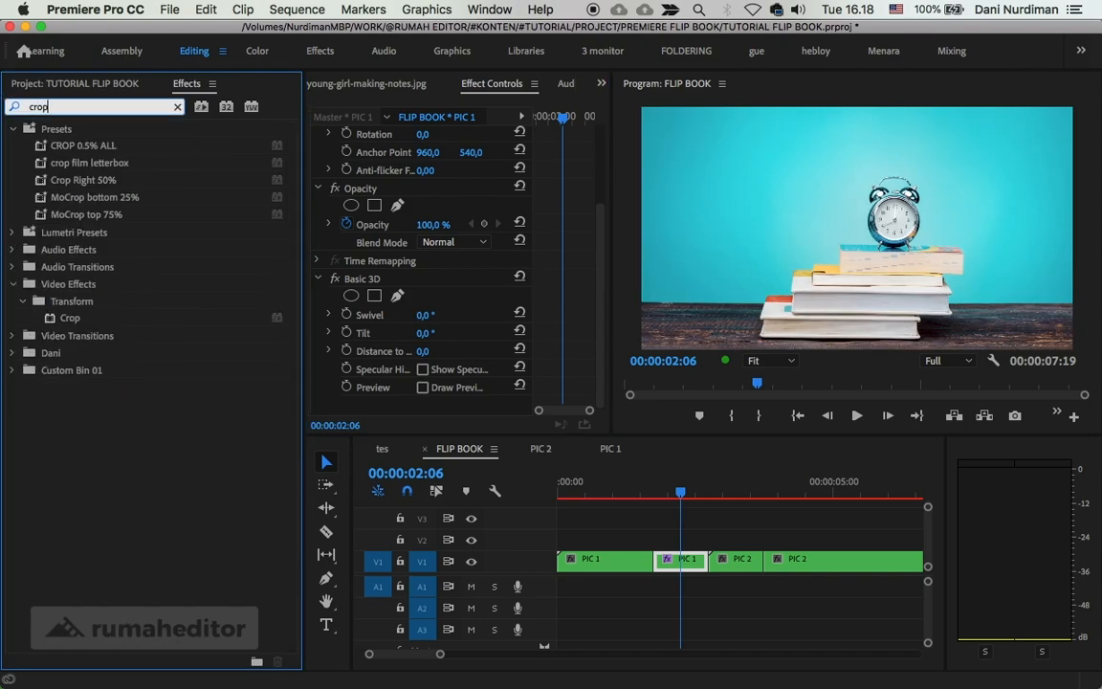
drag(65, 318, 420, 404)
scroll(577, 304, down, 5)
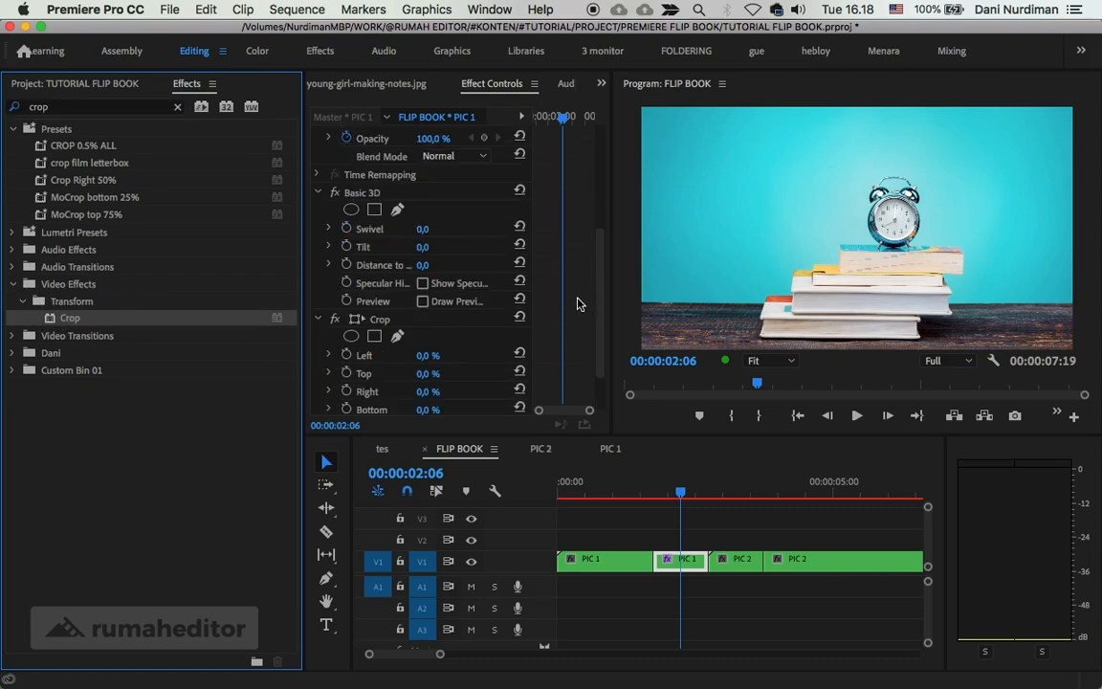
click(438, 297)
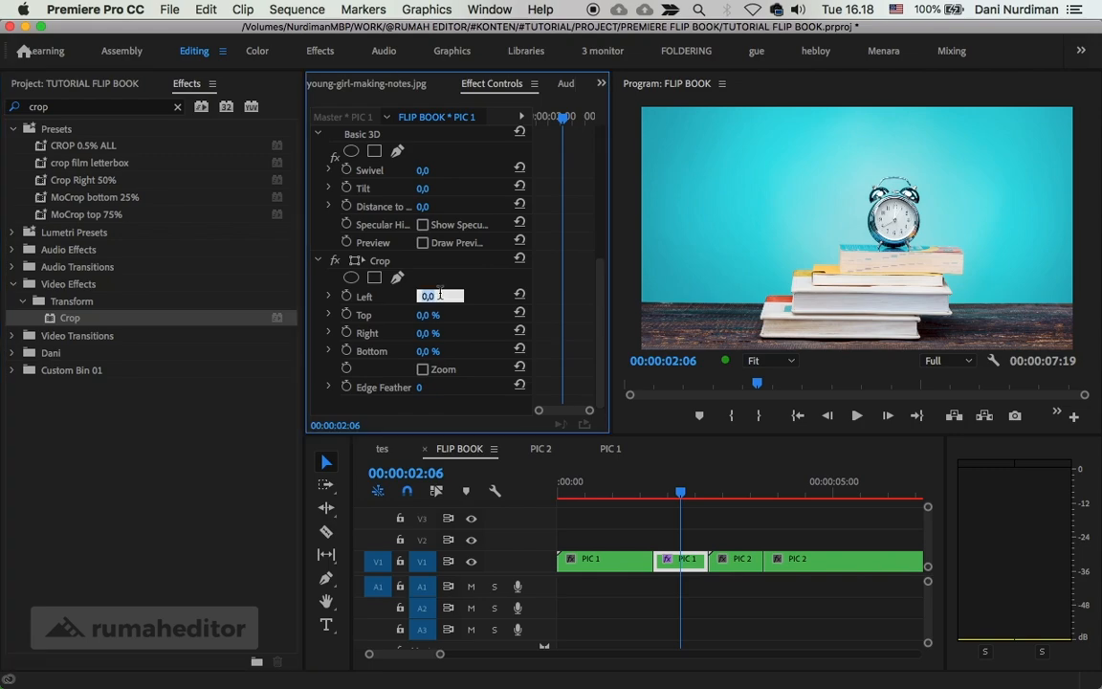
text(50)
key(Return)
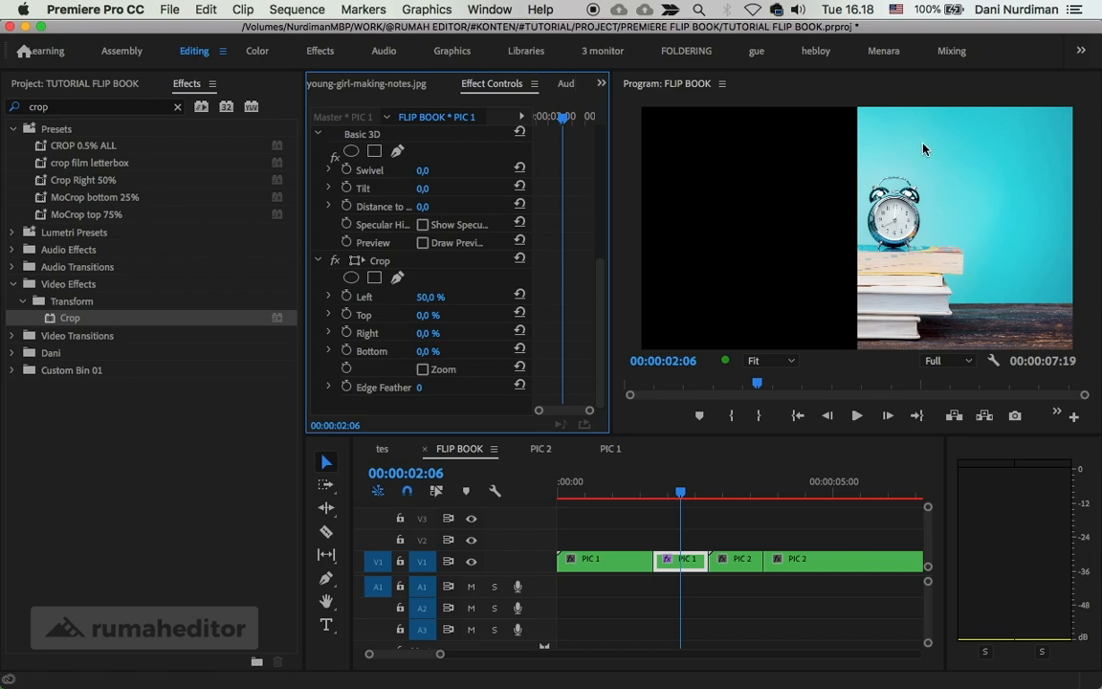
Try a Basic 3D Swivel of 16° on the cropped PIC 1 segment and reset it.
scroll(595, 306, up, 2)
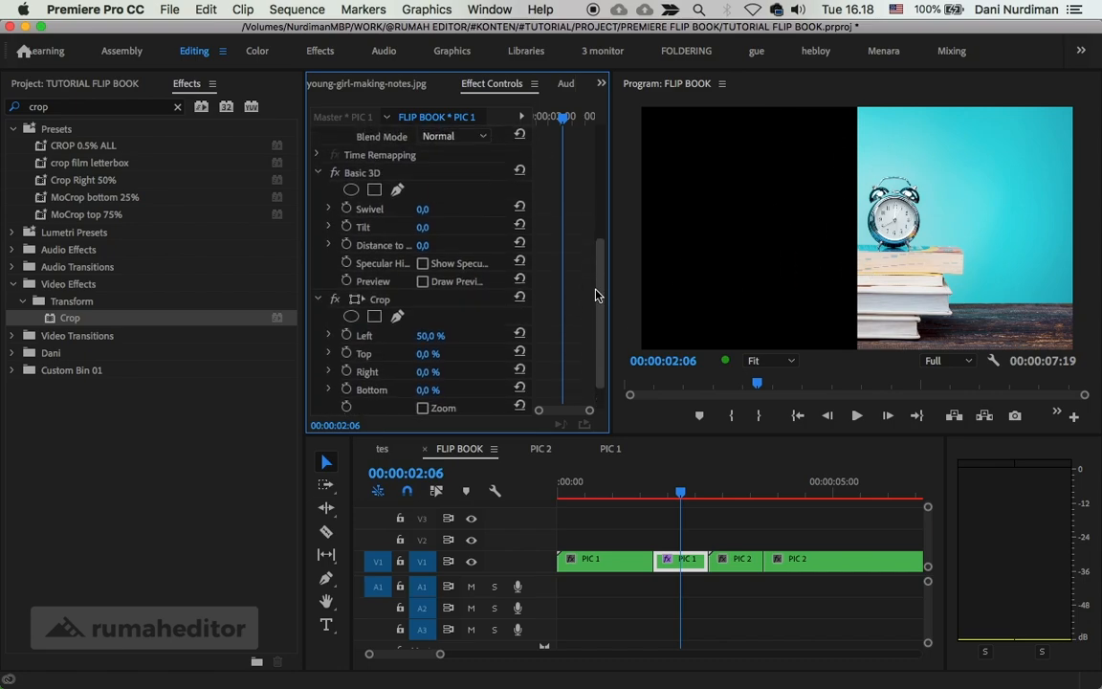
mouse_move(422, 216)
mouse_down()
mouse_move(509, 216)
mouse_move(437, 216)
mouse_up()
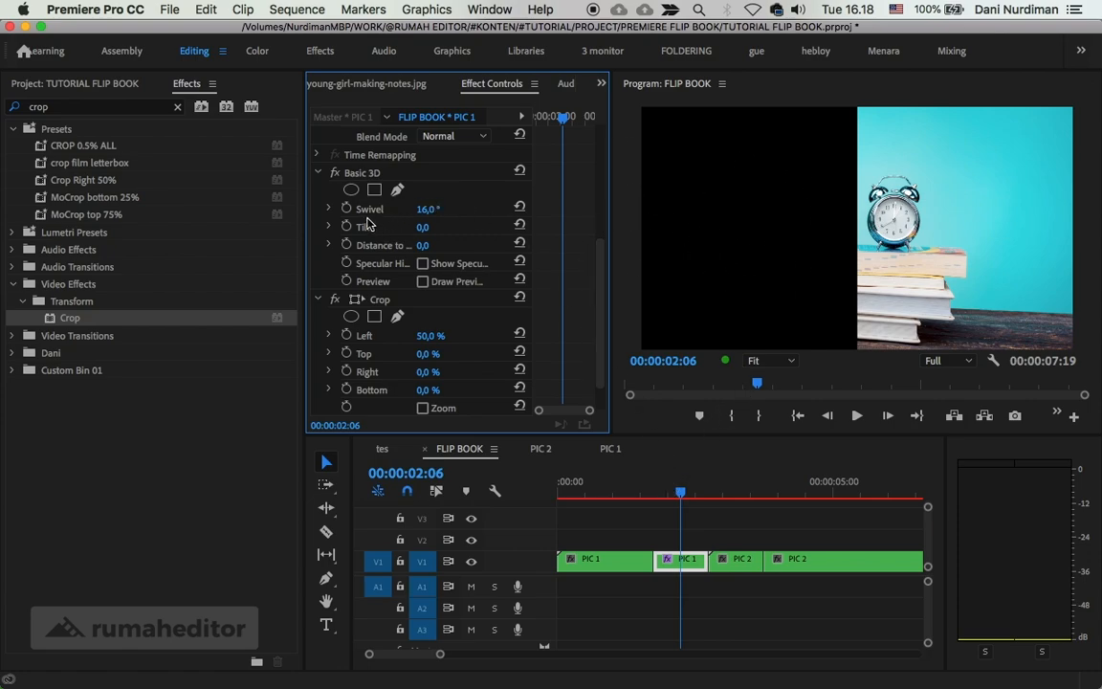
click(517, 205)
Add Swivel keyframes of 0° to the cropped PIC 1 segment at its start (00:00:01:19) and at 00:00:02:09.
drag(561, 117, 484, 128)
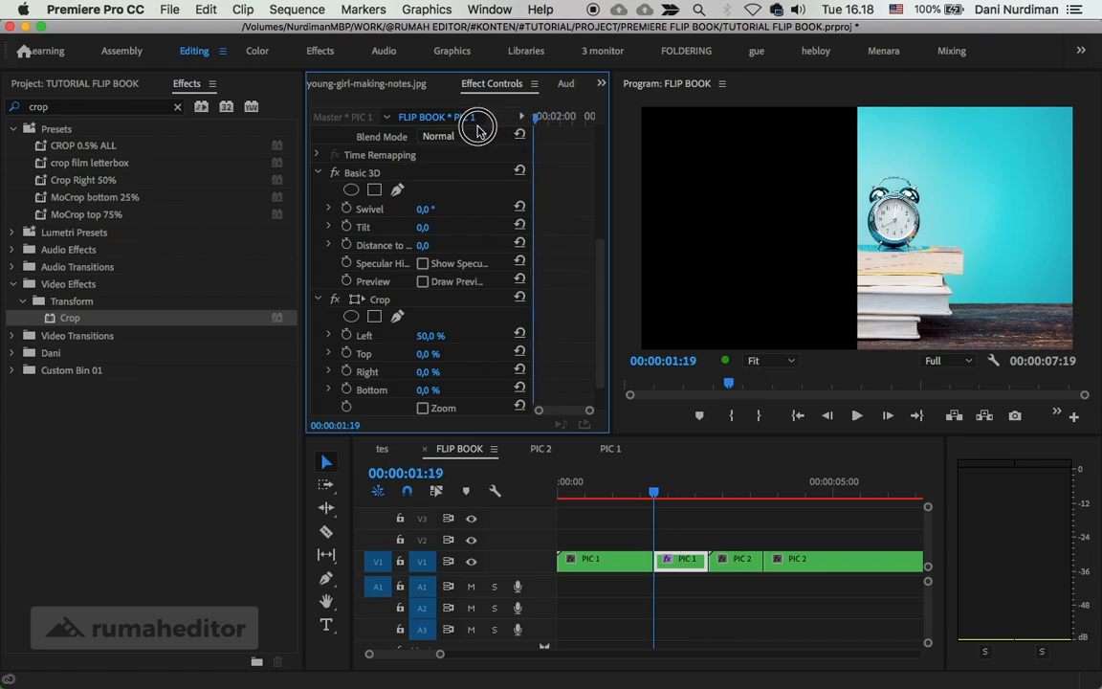
drag(553, 117, 463, 133)
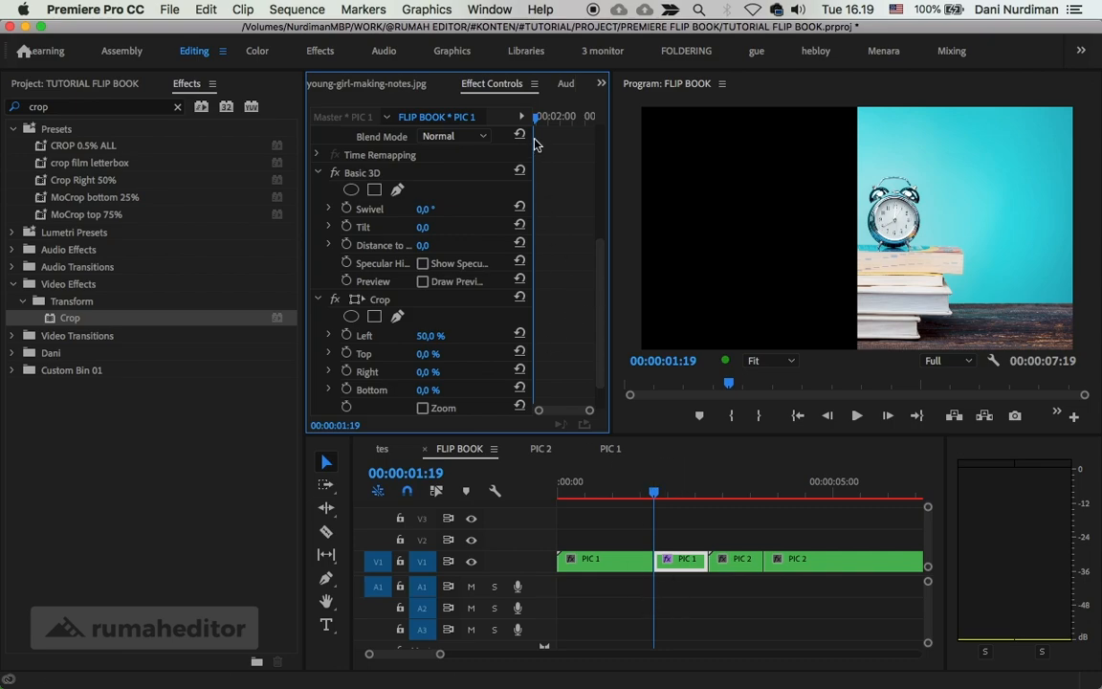
drag(535, 118, 572, 123)
click(347, 209)
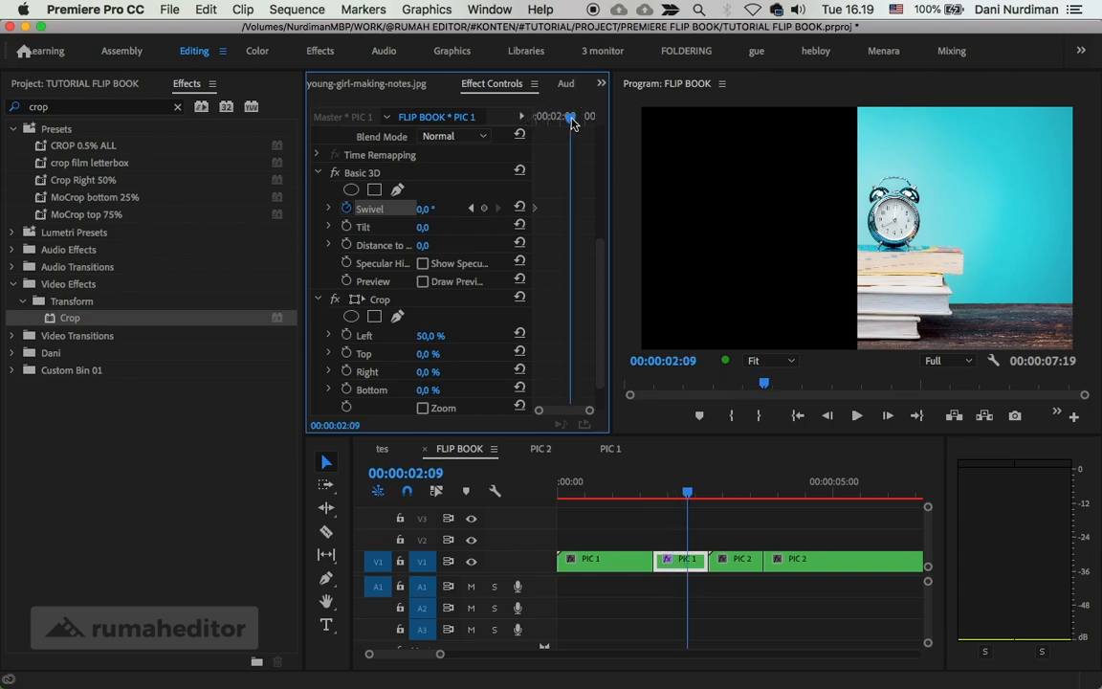
click(485, 209)
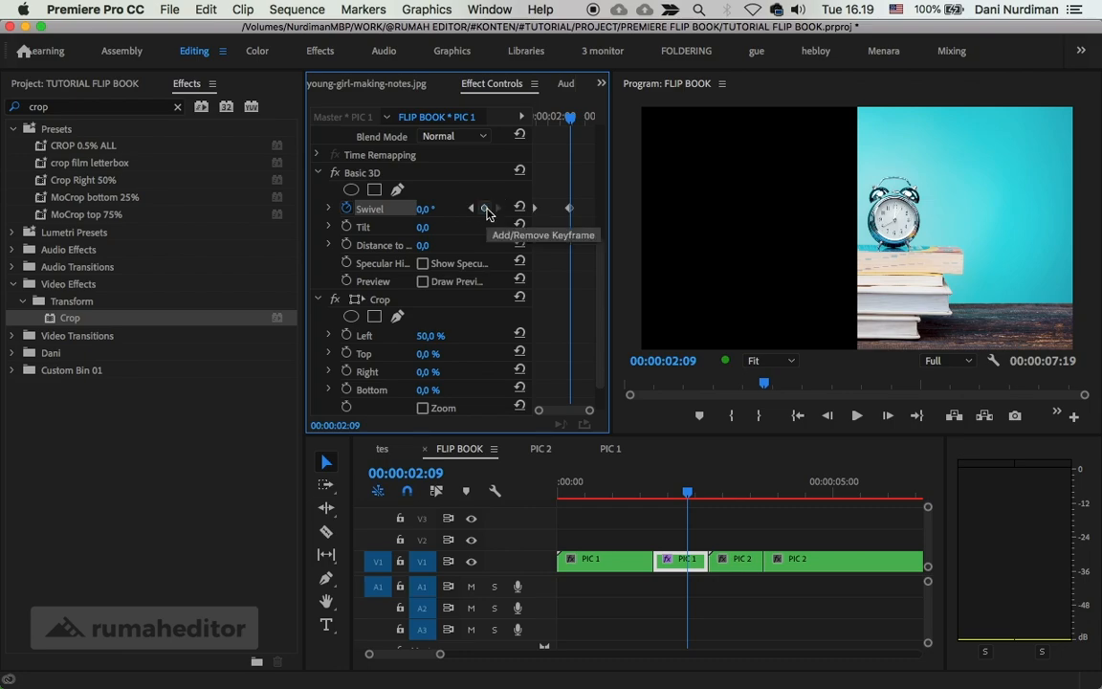
Set the short PIC 1 segment's Swivel keyframe at 00:00:02:09 to 90° and try out a Swivel of 142°.
click(421, 212)
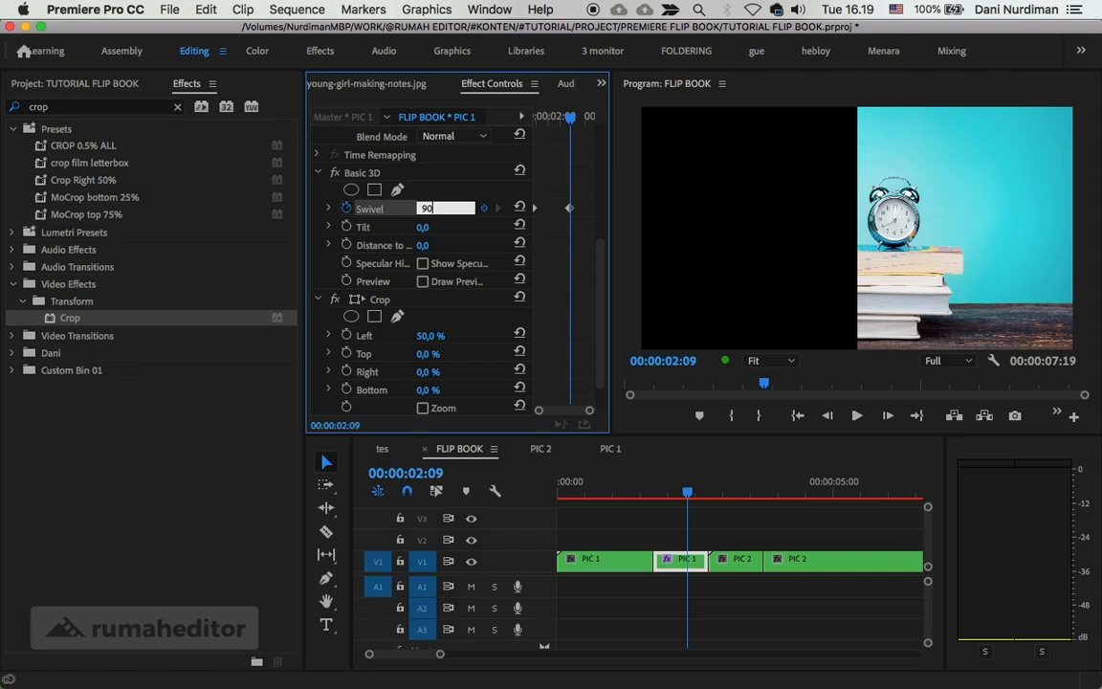
key(Return)
mouse_move(569, 115)
mouse_down()
mouse_move(529, 116)
mouse_move(572, 116)
mouse_up()
drag(429, 209, 469, 208)
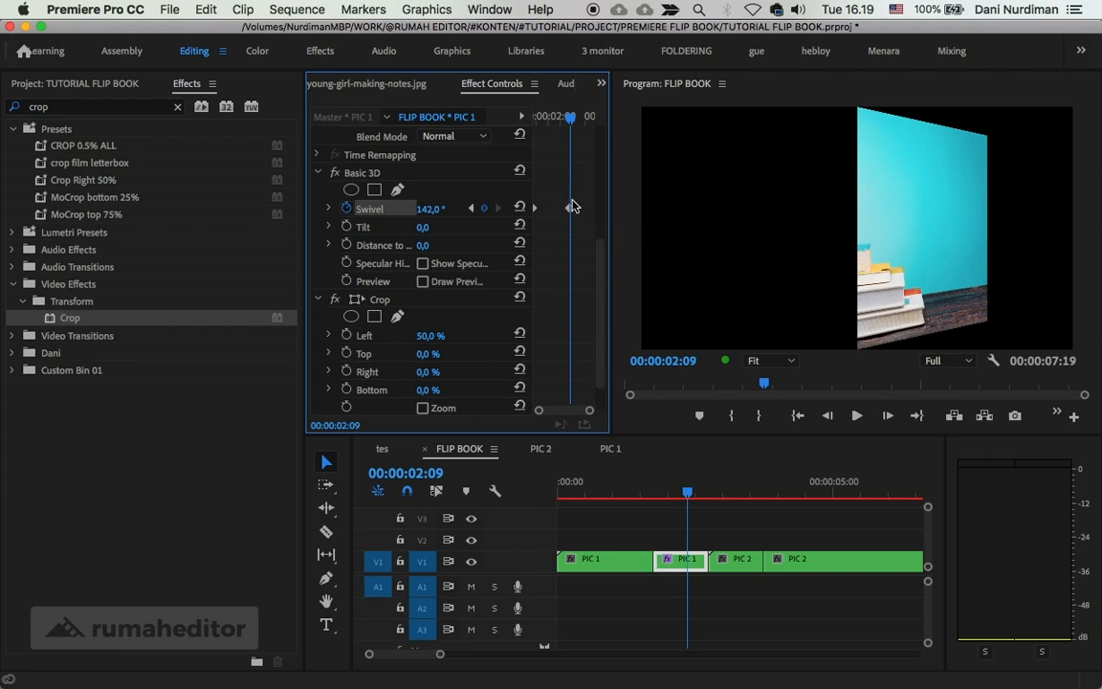
Move the 90° Swivel keyframe to the end of the short PIC 1 segment and check the slower turn.
mouse_move(567, 116)
mouse_down()
mouse_move(515, 115)
mouse_move(571, 116)
mouse_up()
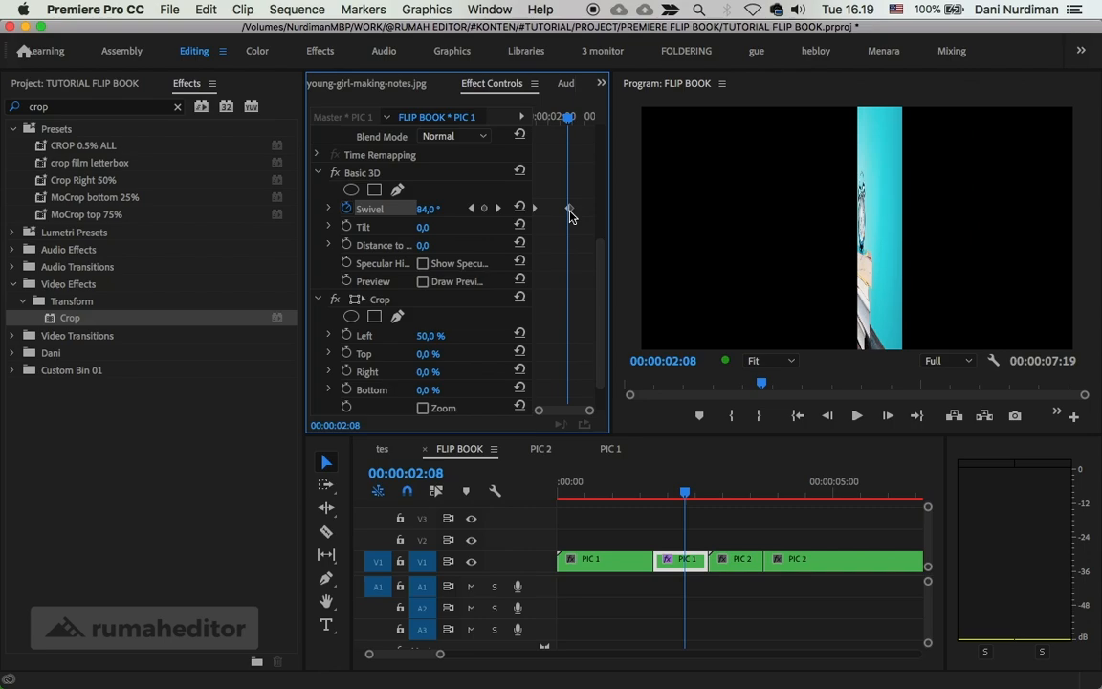
drag(570, 212, 592, 209)
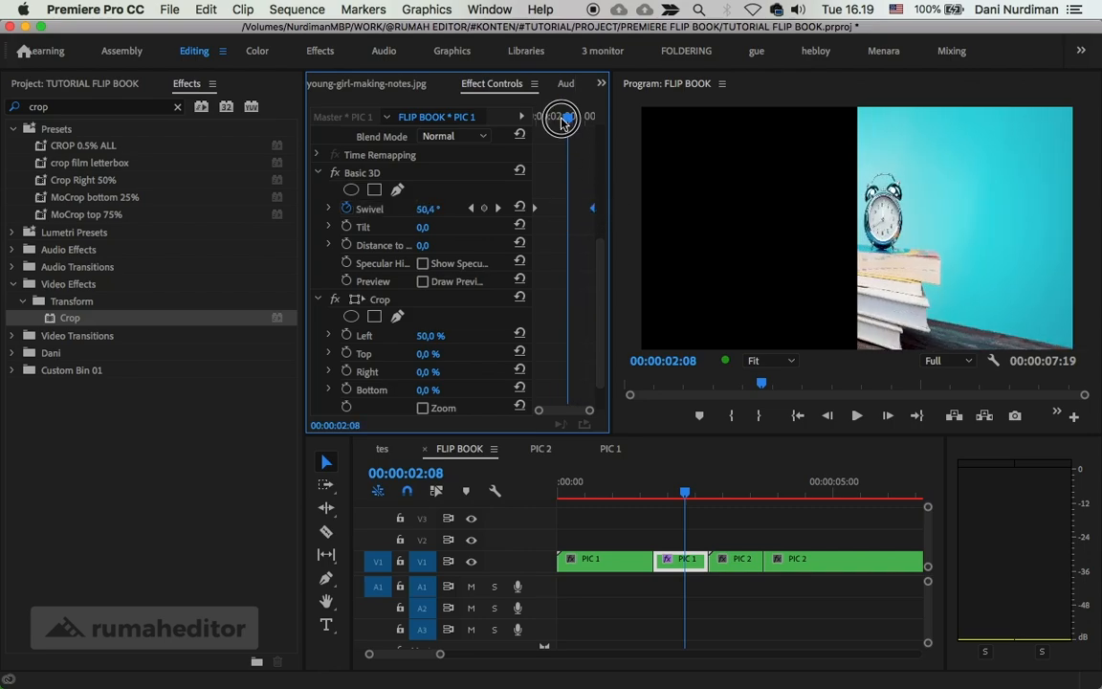
mouse_move(565, 119)
mouse_down()
mouse_move(547, 120)
mouse_move(592, 127)
mouse_move(552, 120)
mouse_up()
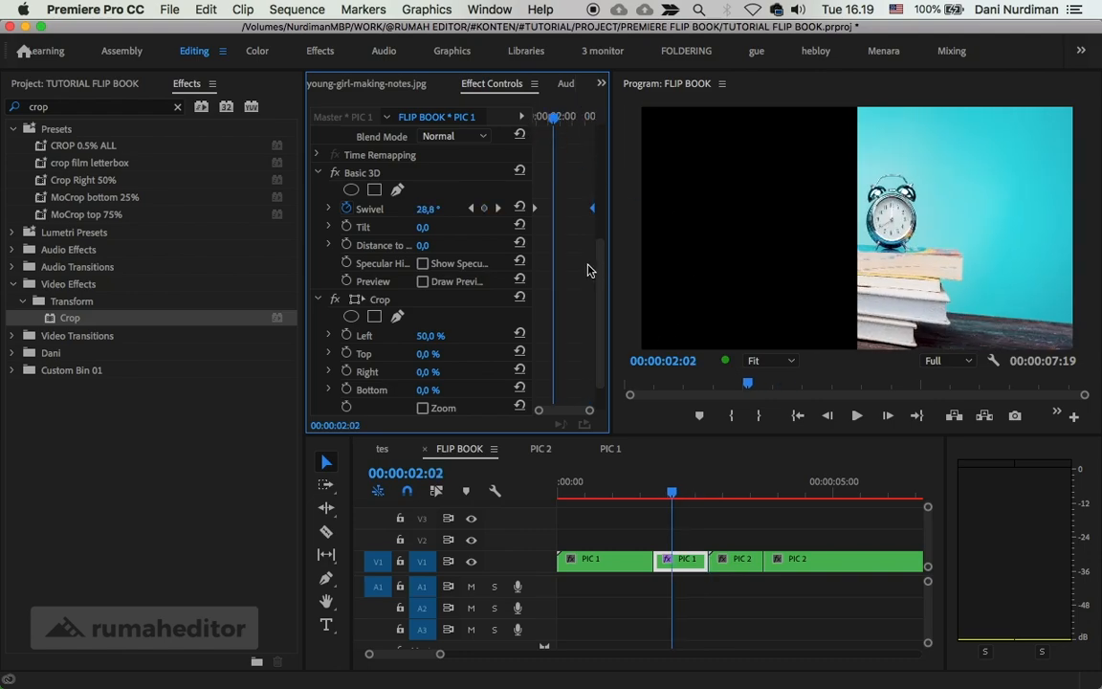
Copy the short PIC 1 segment's Basic 3D and Crop attributes onto the short PIC 2 segment, with attribute times scaled.
click(735, 559)
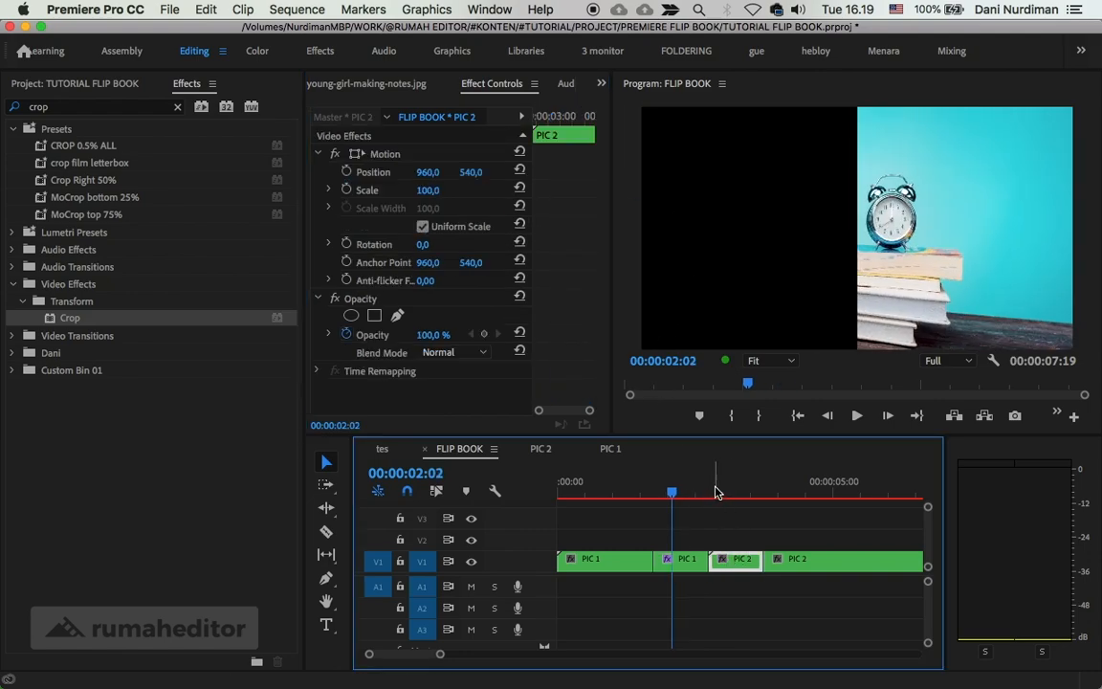
drag(713, 497, 674, 489)
click(685, 566)
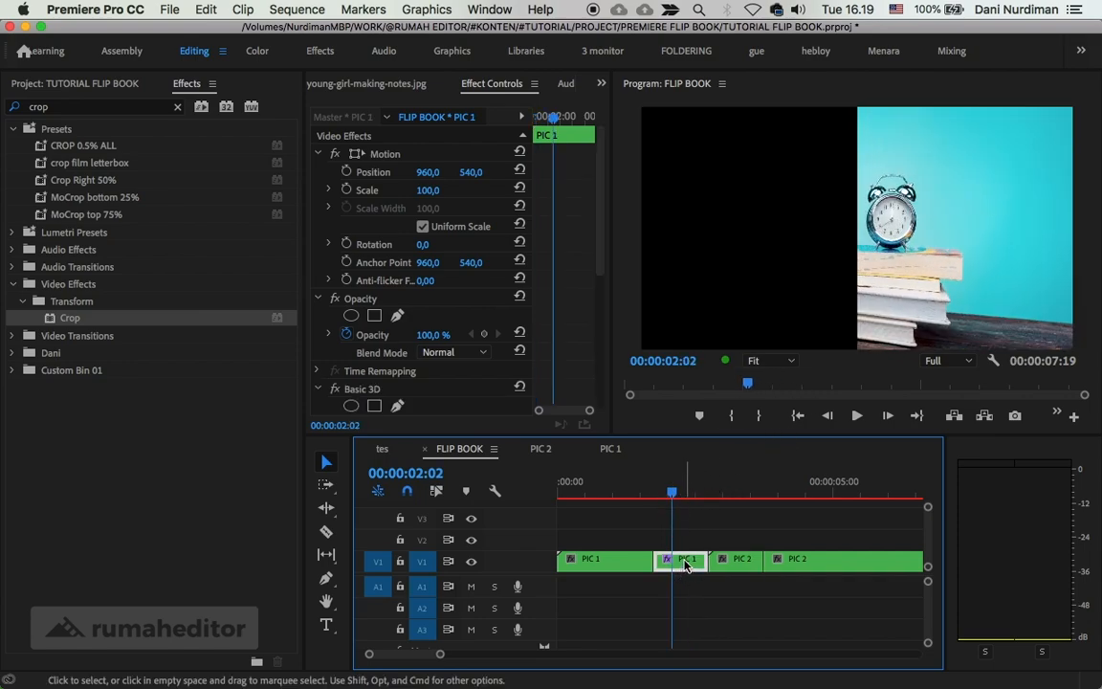
right_click(685, 566)
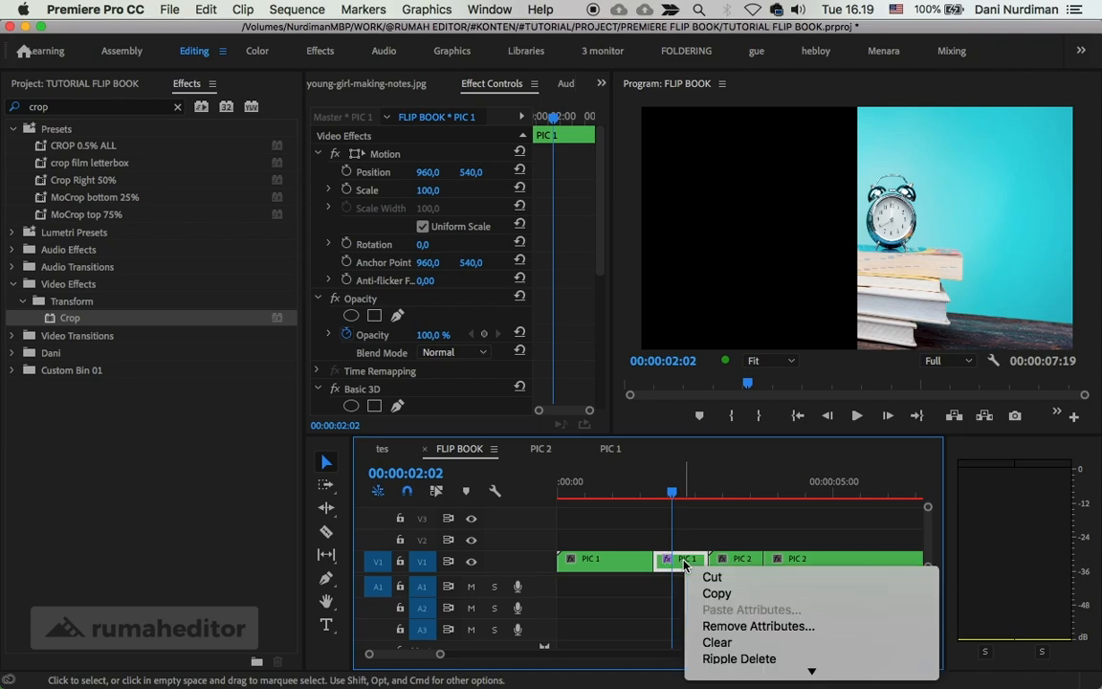
click(726, 592)
click(740, 560)
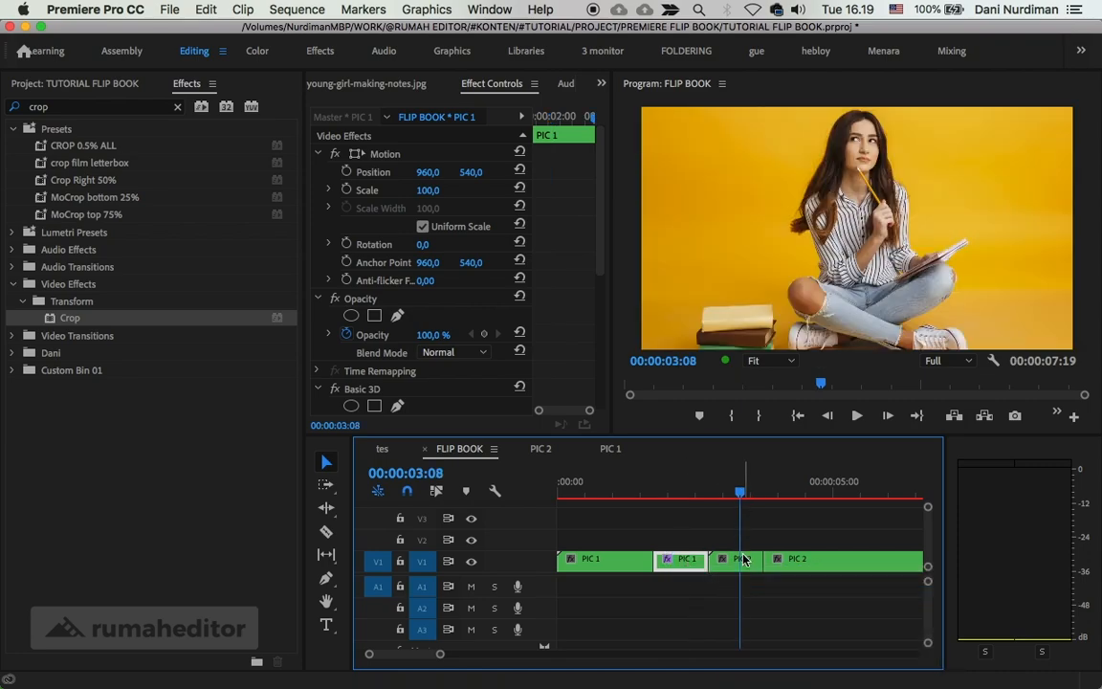
right_click(739, 571)
scroll(830, 621, down, 2)
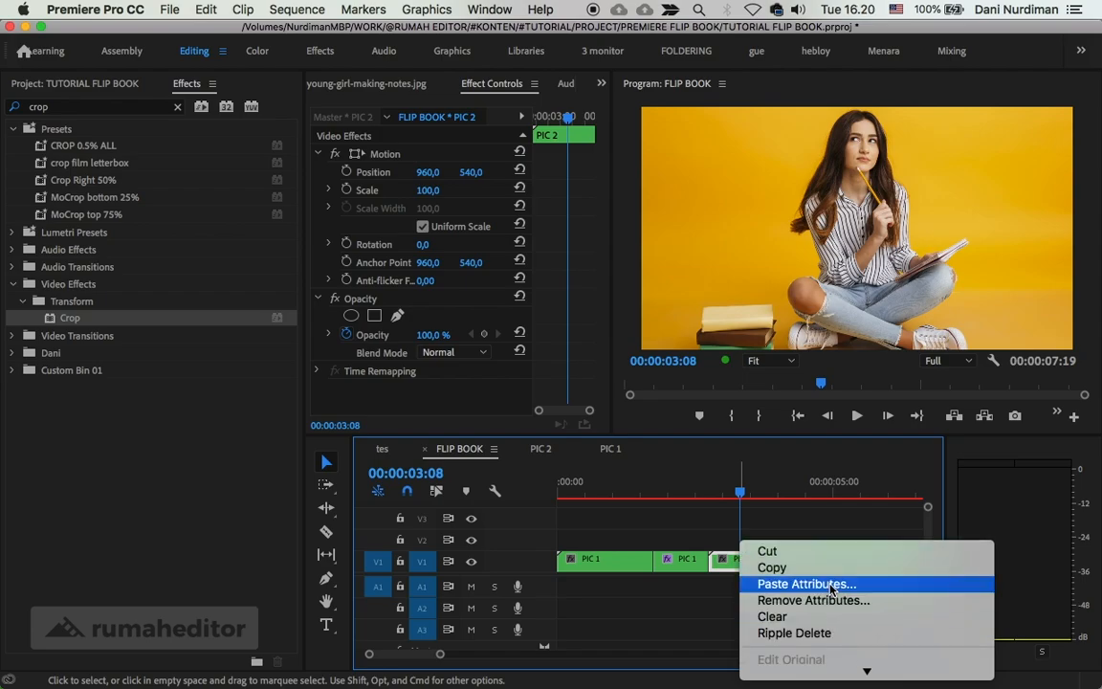
click(830, 586)
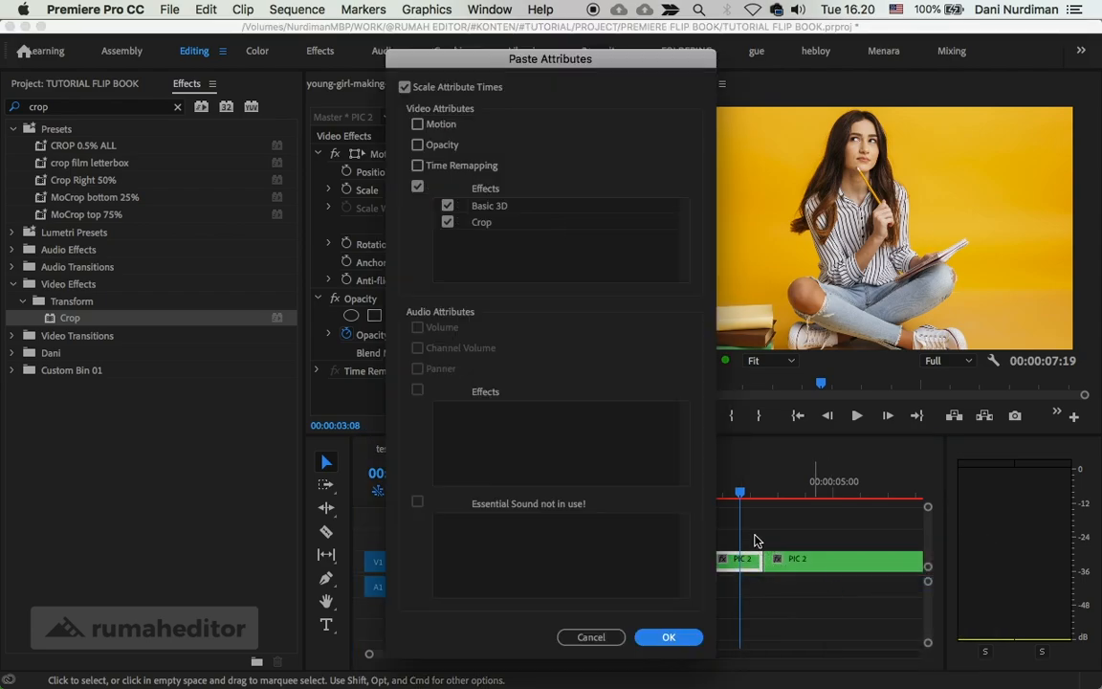
click(668, 638)
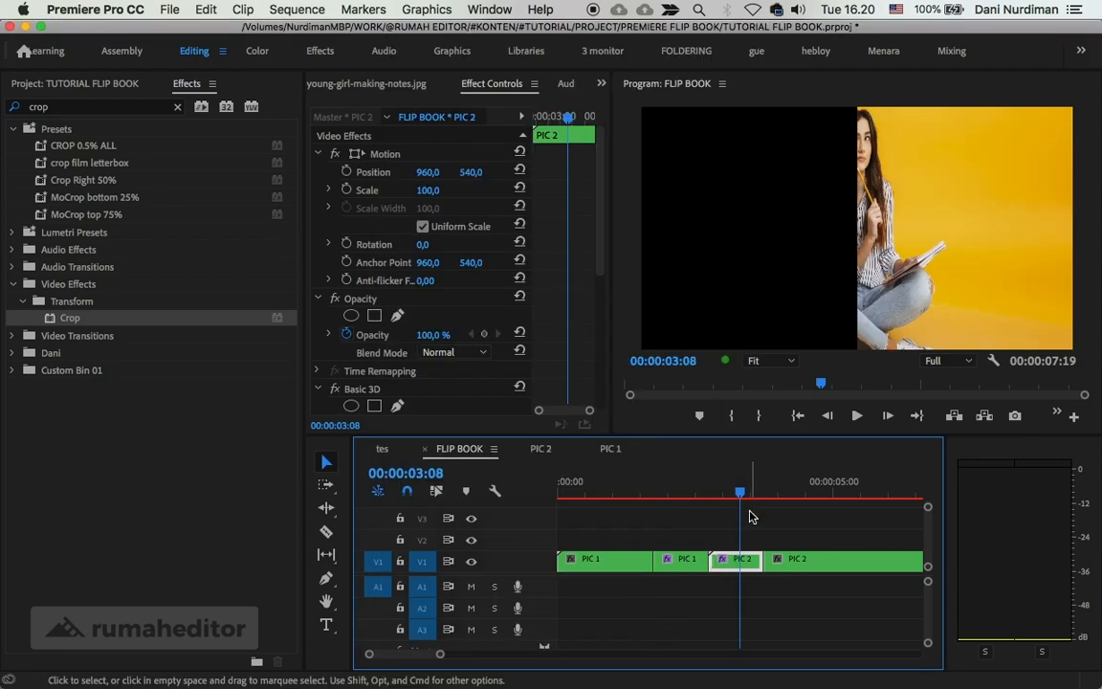
On the short PIC 2 segment, set the Left crop to 0% and the Right crop to 50%.
scroll(572, 330, down, 5)
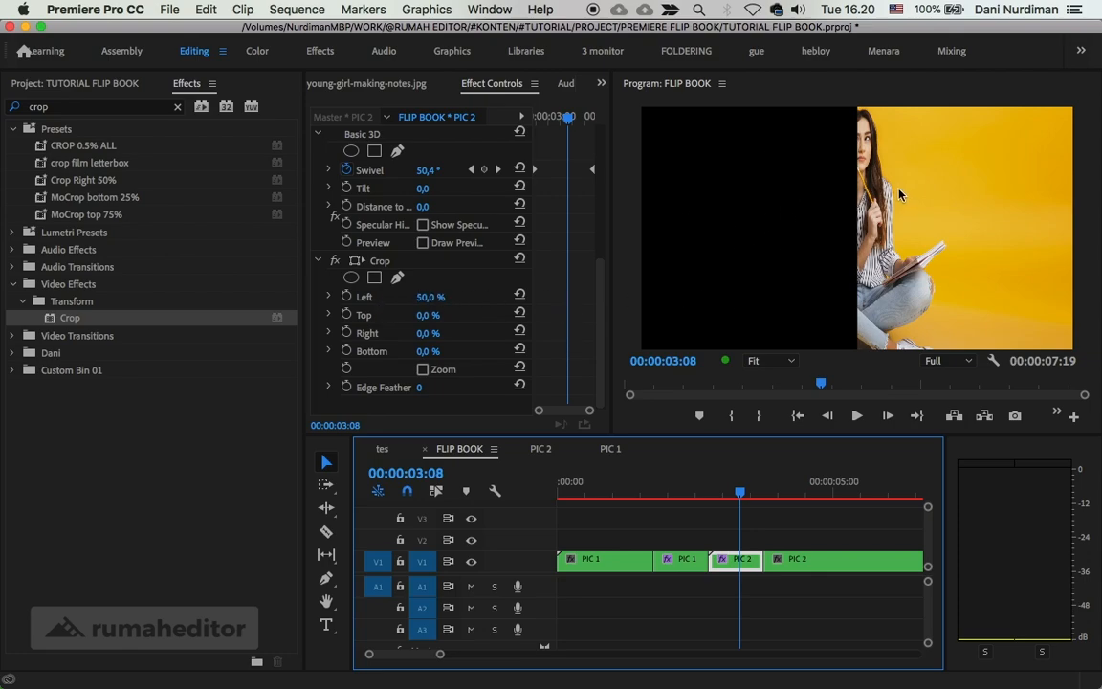
click(427, 296)
text(0)
key(Return)
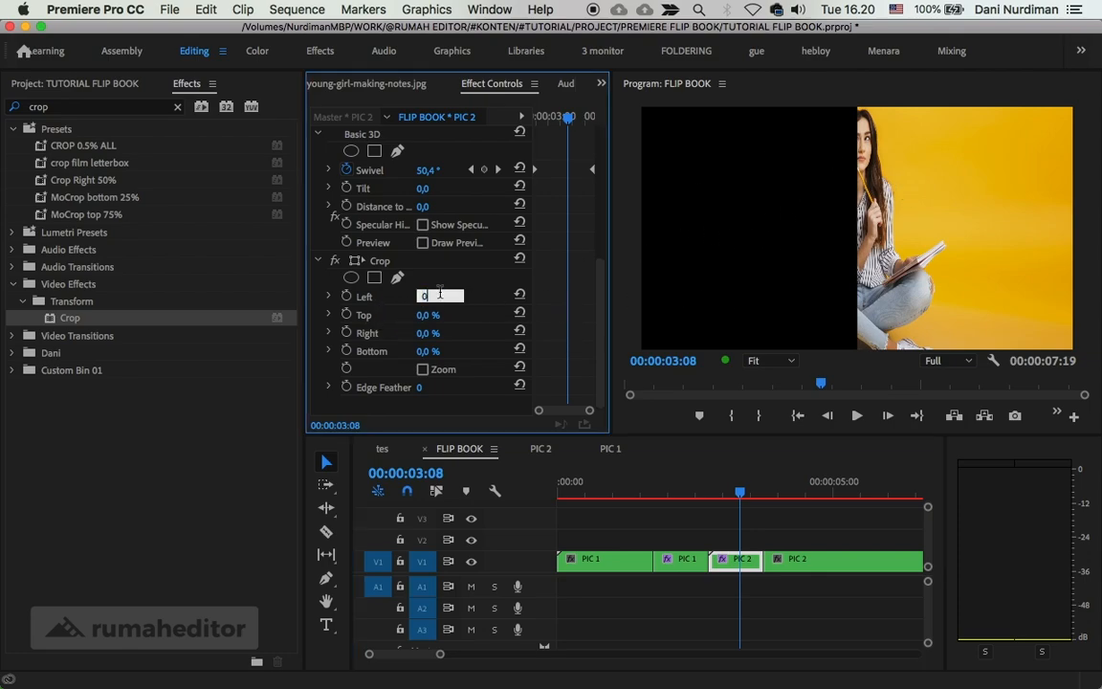
click(428, 332)
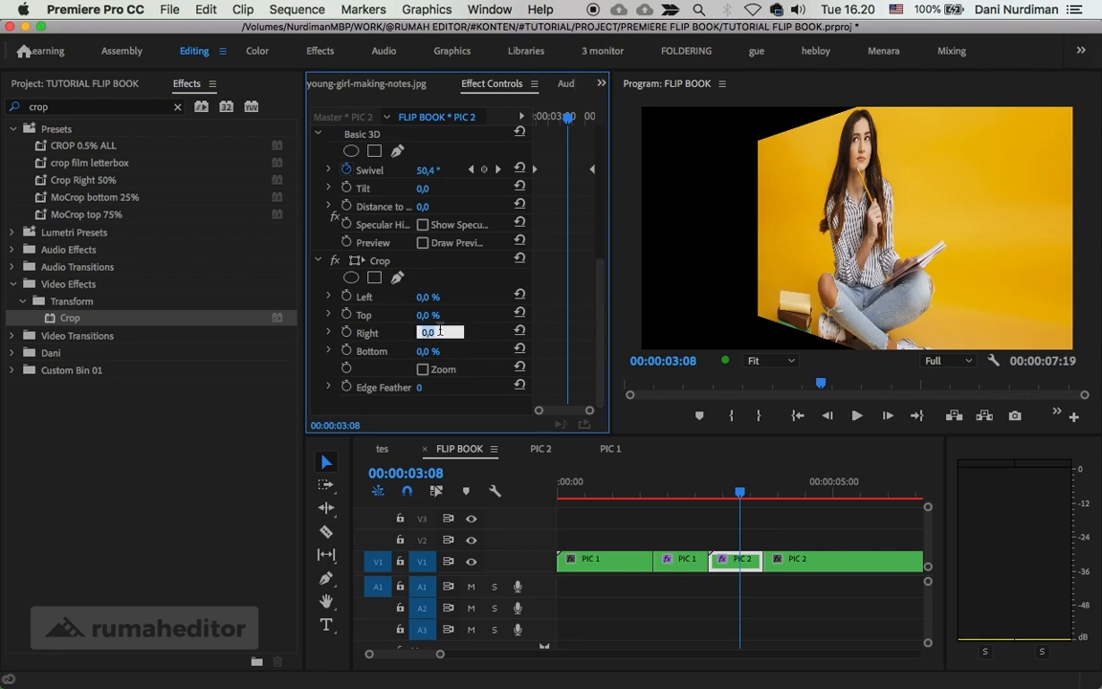
text(50)
key(Return)
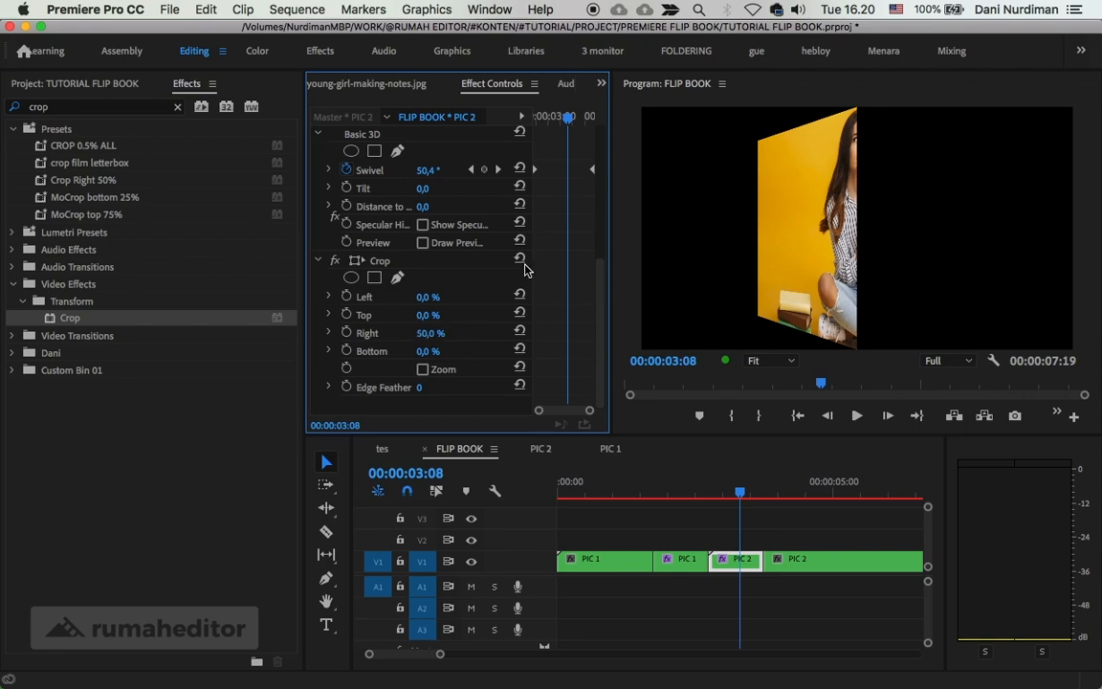
Set the Swivel keyframe at the start of the short PIC 2 segment (00:00:02:19) to -90°.
click(518, 118)
drag(532, 119, 504, 116)
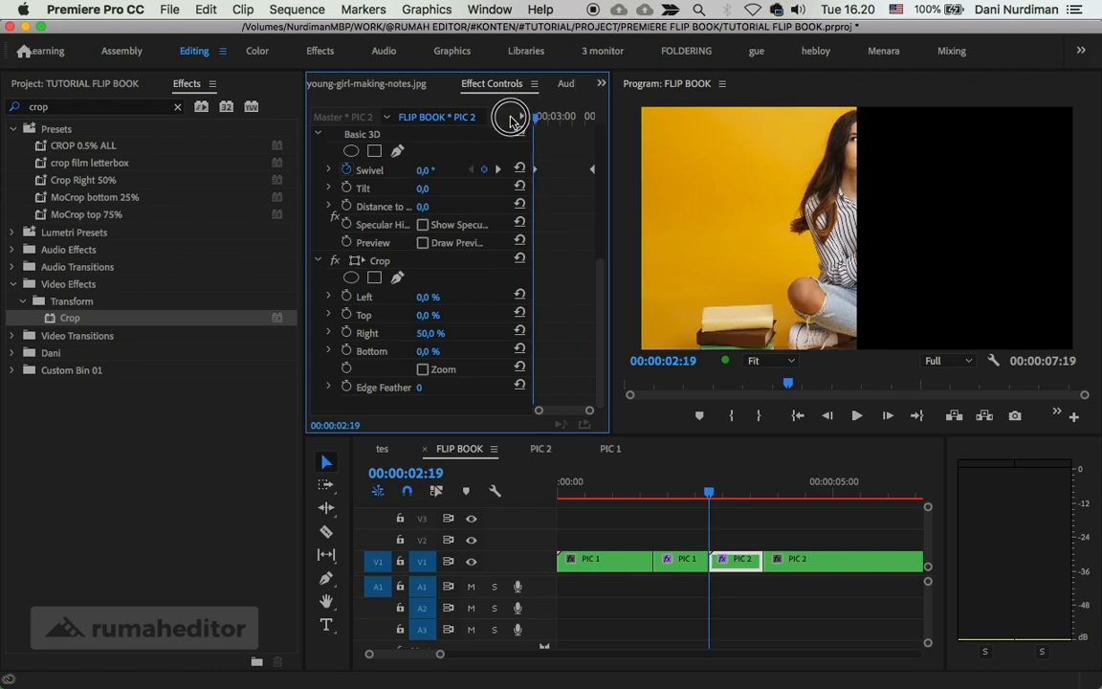
drag(684, 481, 711, 481)
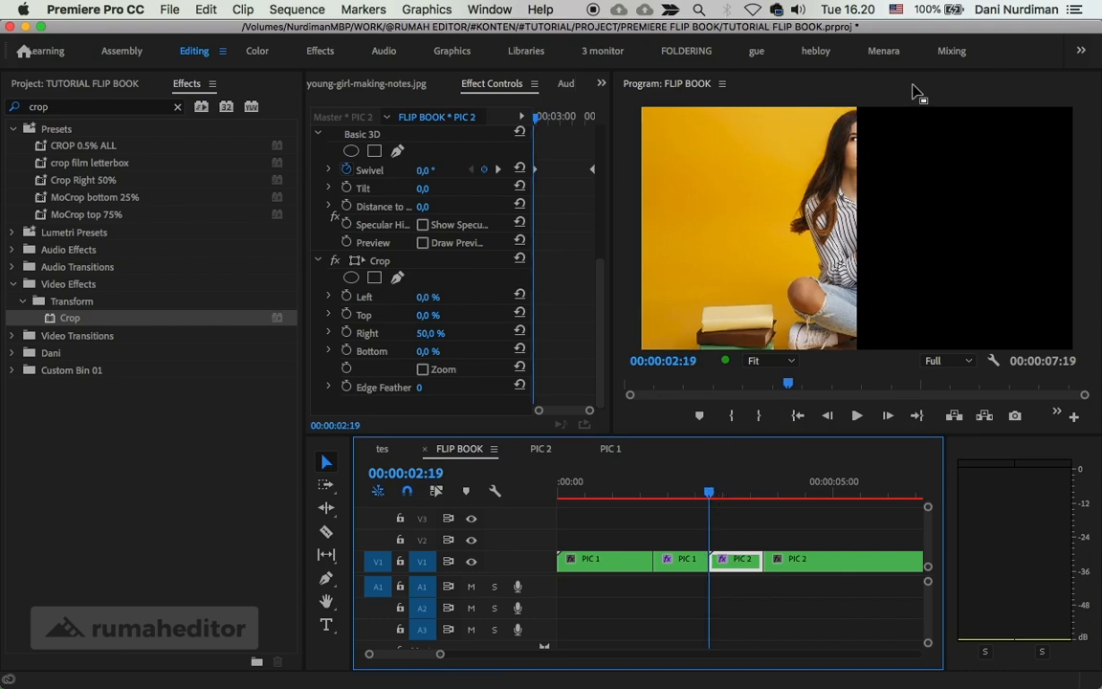
click(534, 119)
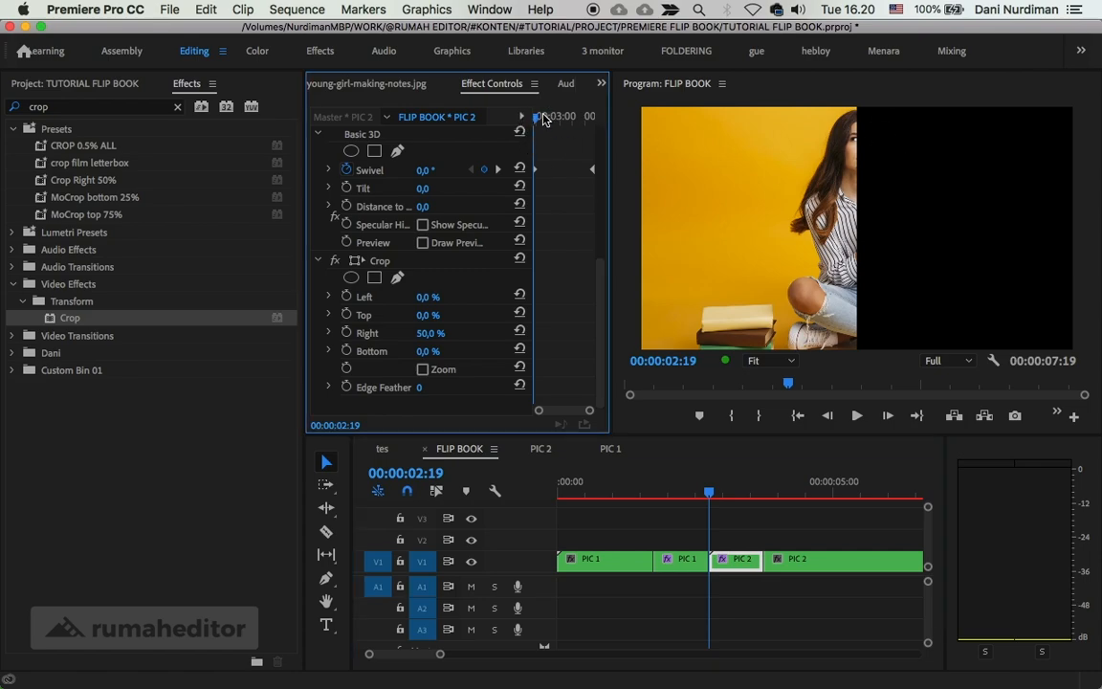
click(428, 169)
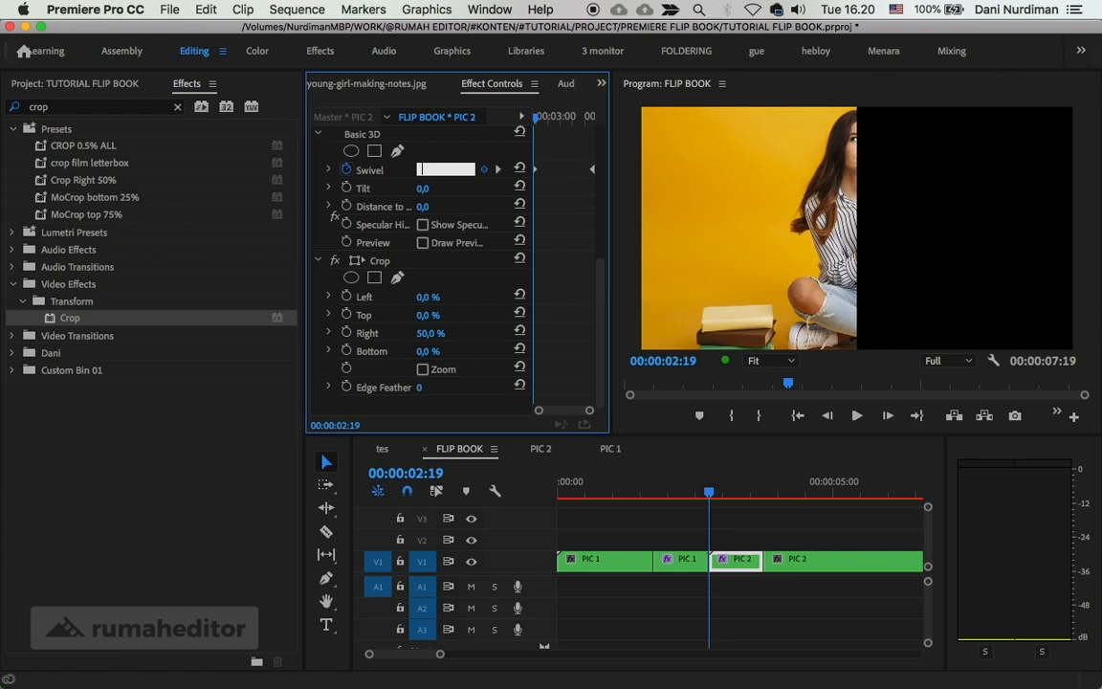
key(Return)
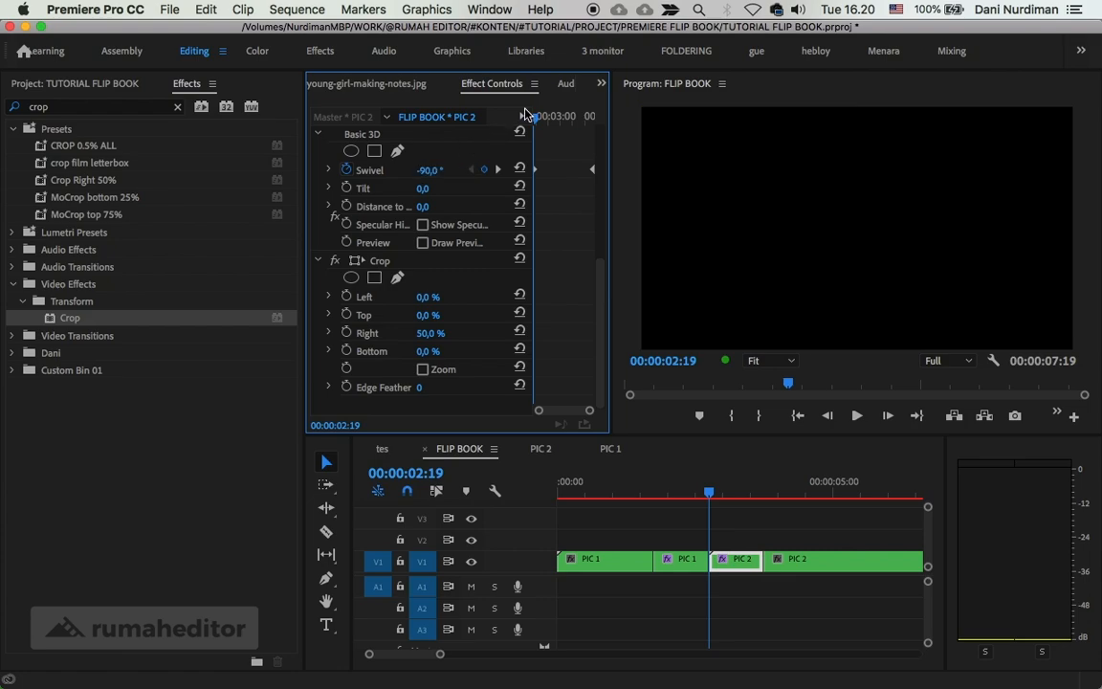
mouse_move(524, 115)
mouse_down()
mouse_move(557, 113)
mouse_move(527, 114)
mouse_up()
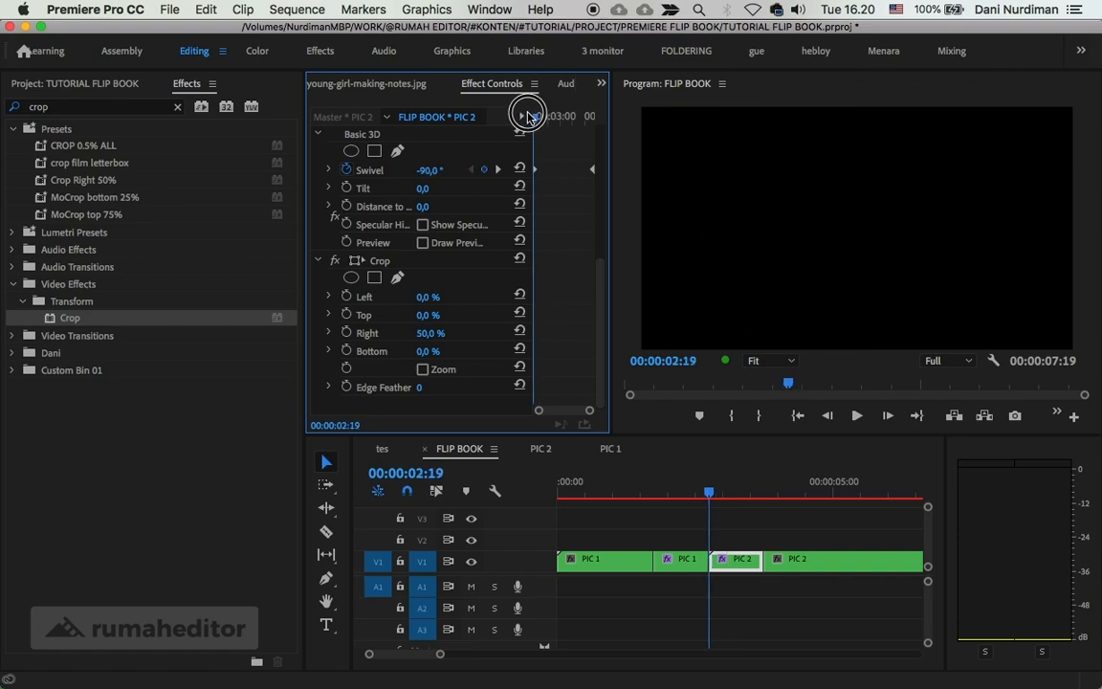
Set the short PIC 2 segment's second Swivel keyframe to 0° and place it at the segment's end.
drag(593, 171, 568, 171)
drag(545, 116, 570, 116)
click(551, 117)
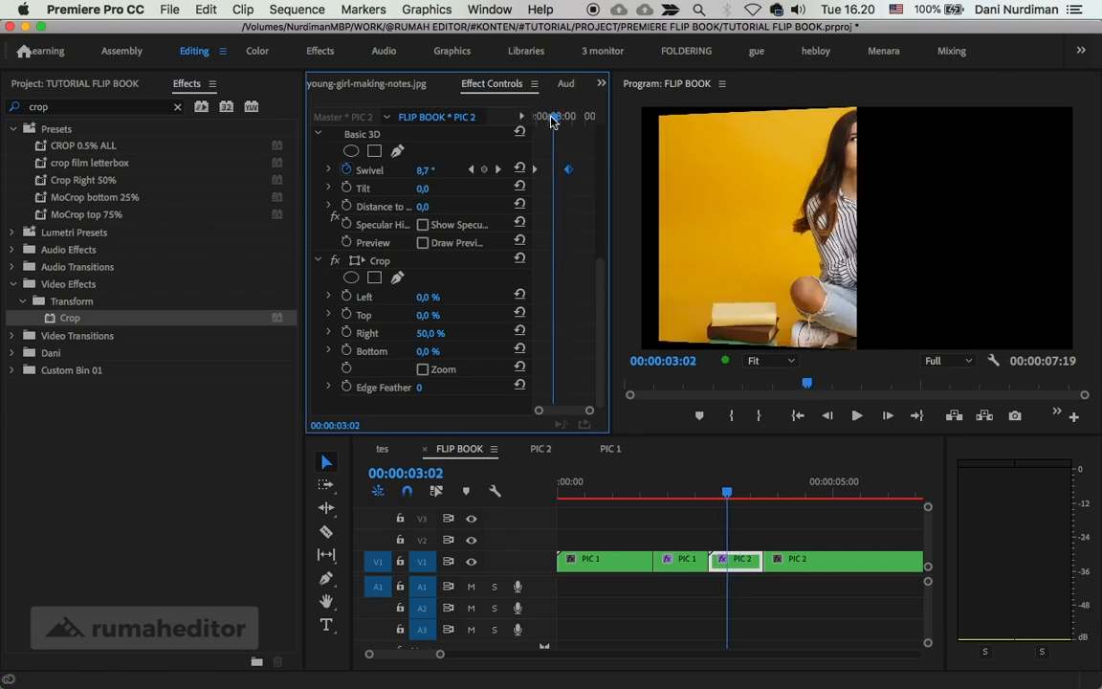
mouse_move(551, 118)
mouse_down()
mouse_move(594, 117)
mouse_move(546, 124)
mouse_move(560, 121)
mouse_up()
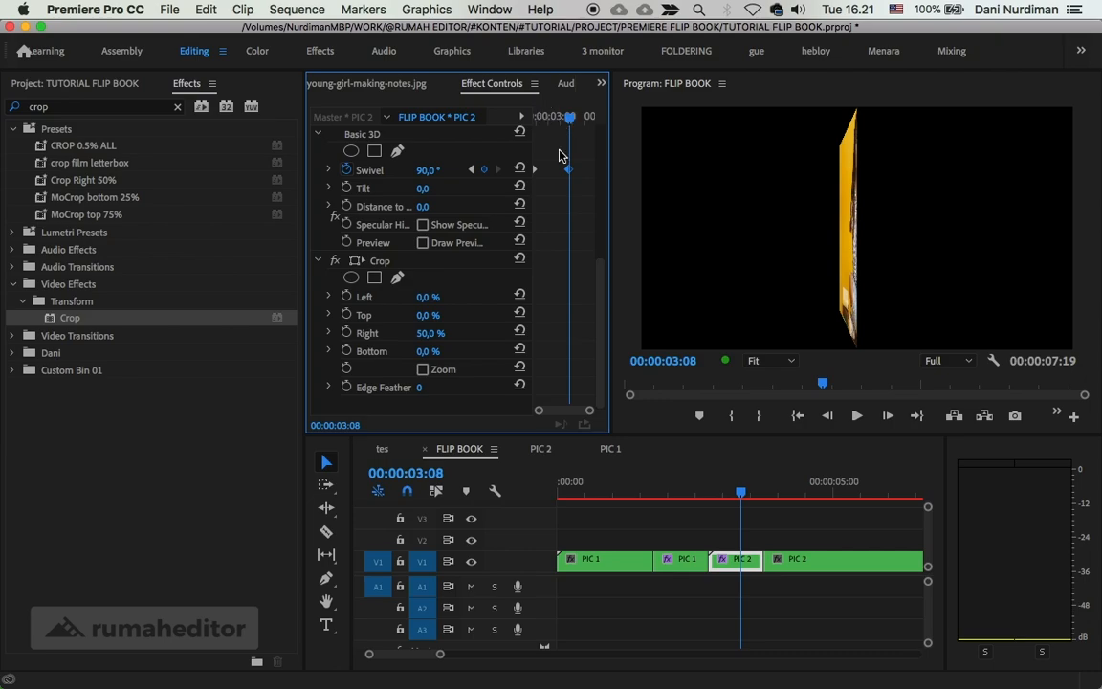
click(429, 172)
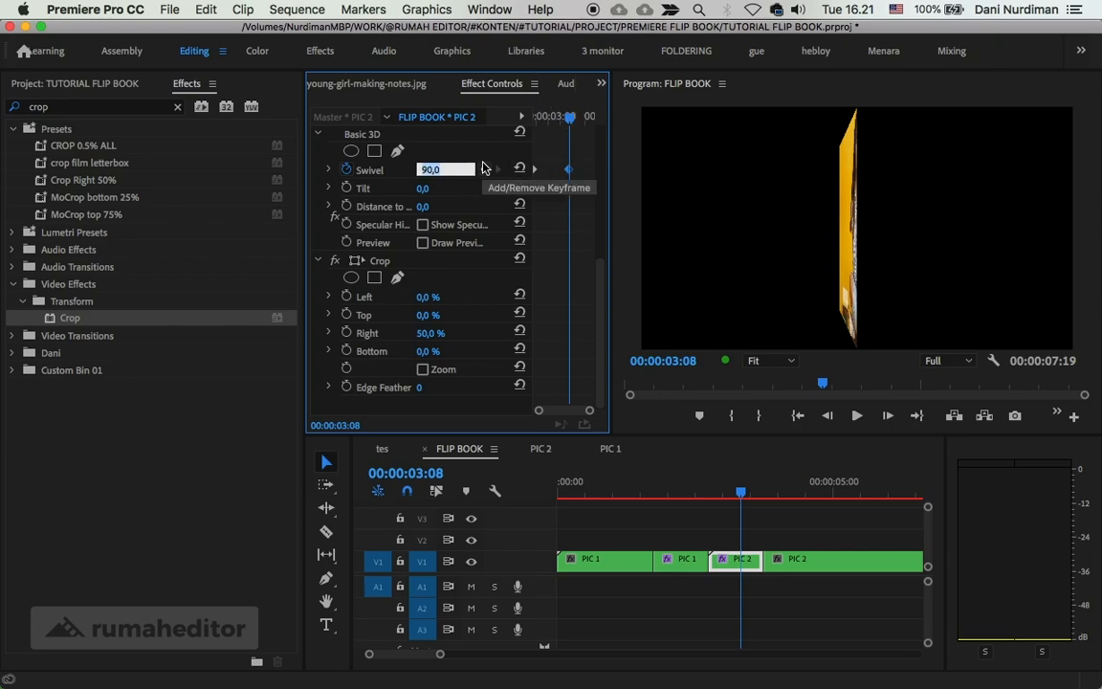
key(Return)
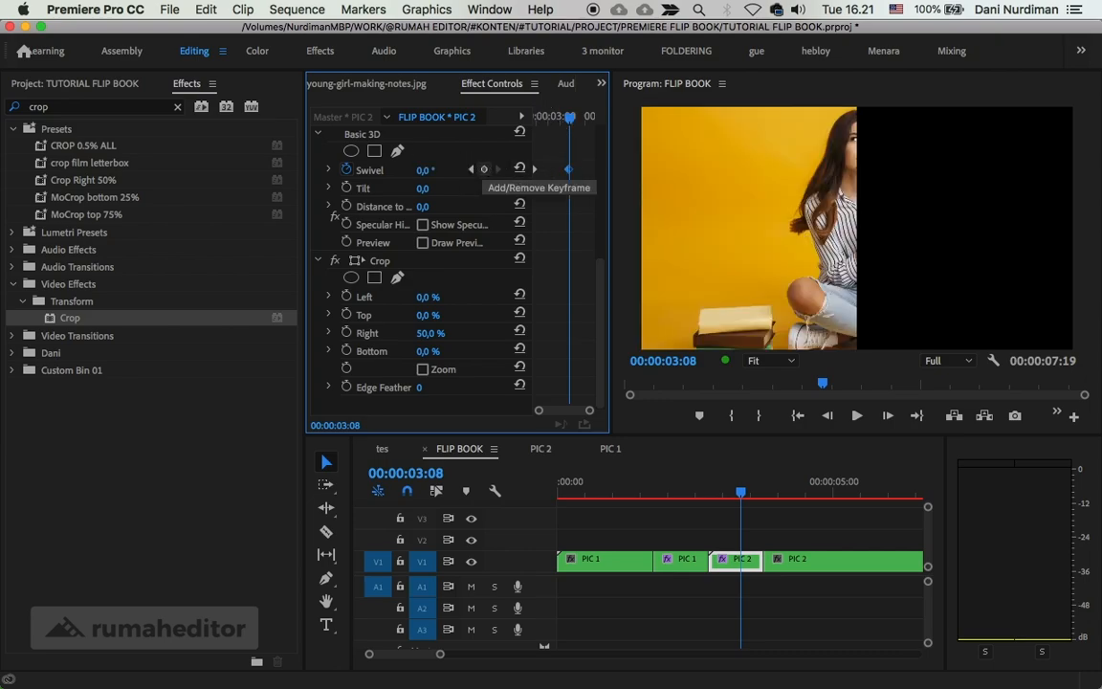
drag(567, 115, 601, 175)
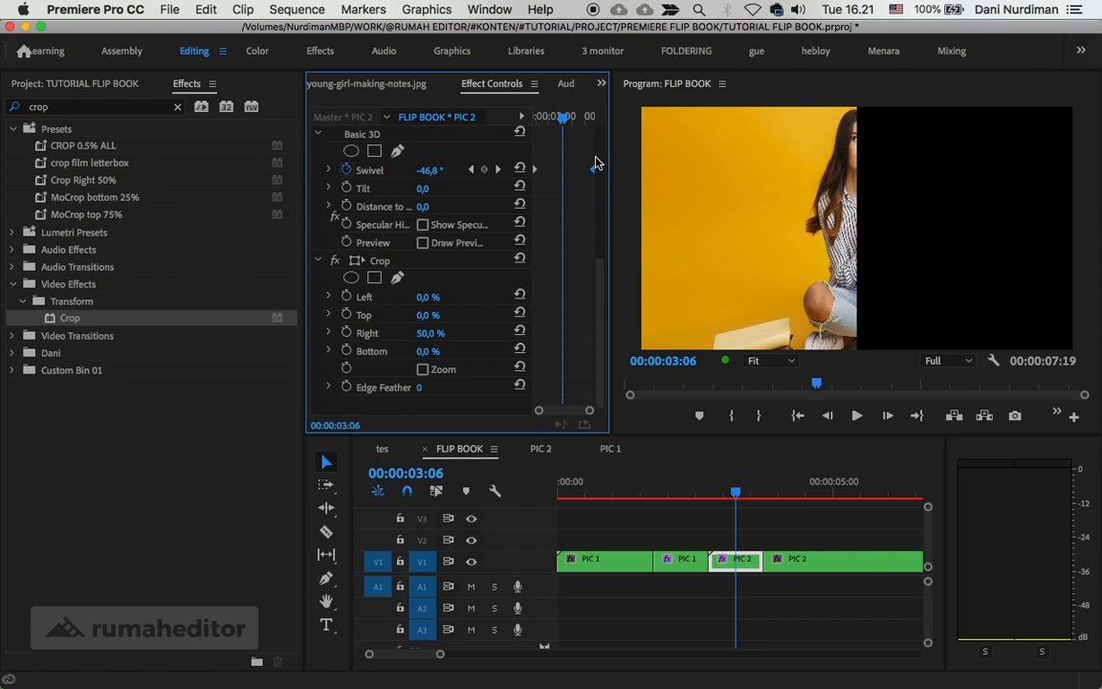
Play and scrub through the short PIC 1 and PIC 2 segments to review the page turn.
drag(656, 496, 653, 496)
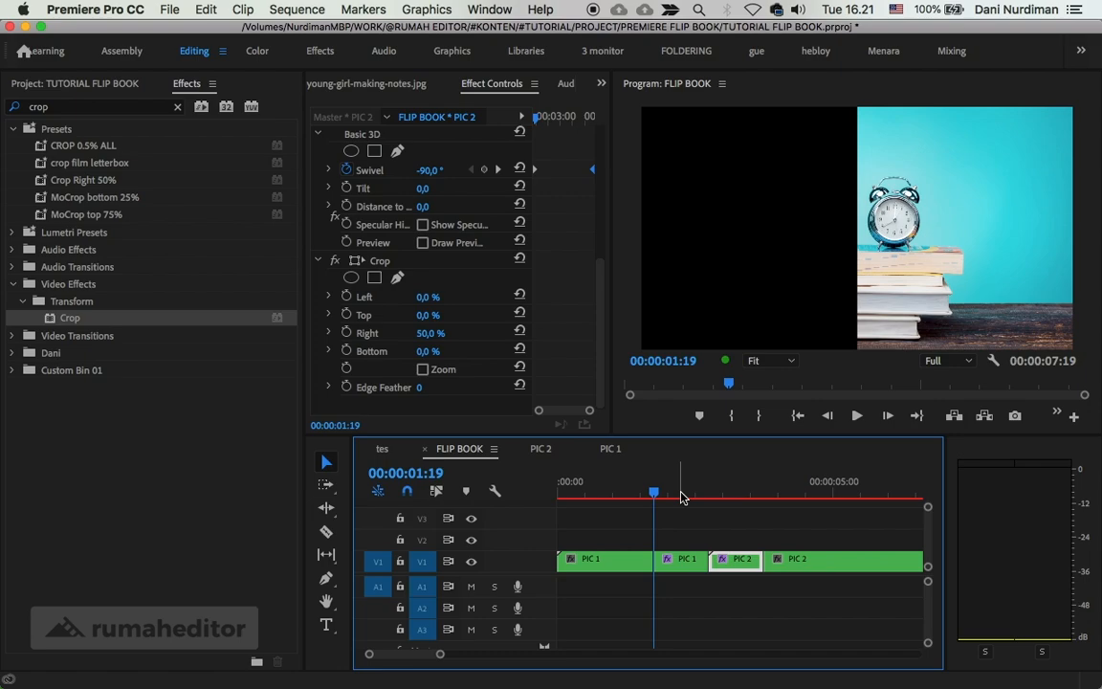
key(space)
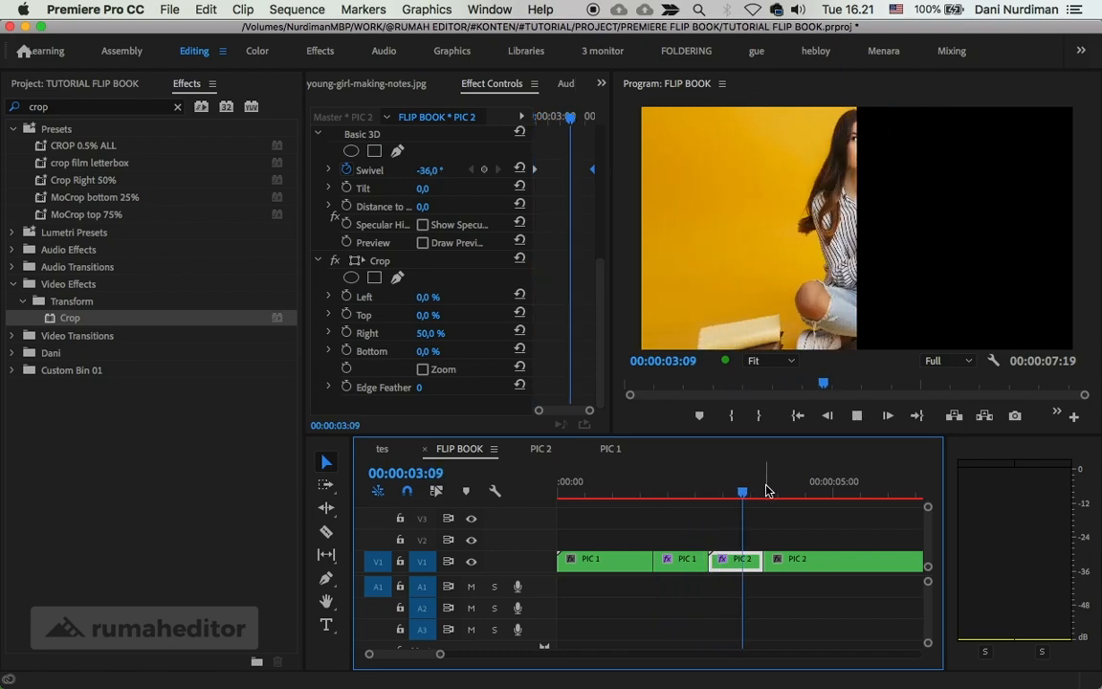
drag(664, 498, 689, 496)
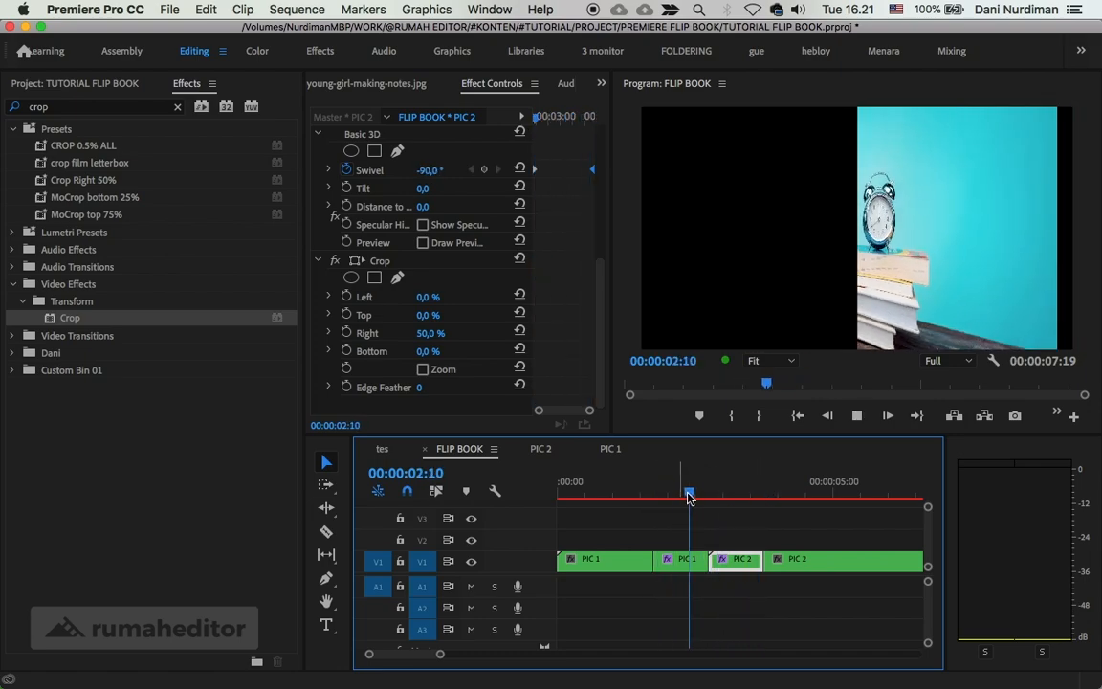
key(space)
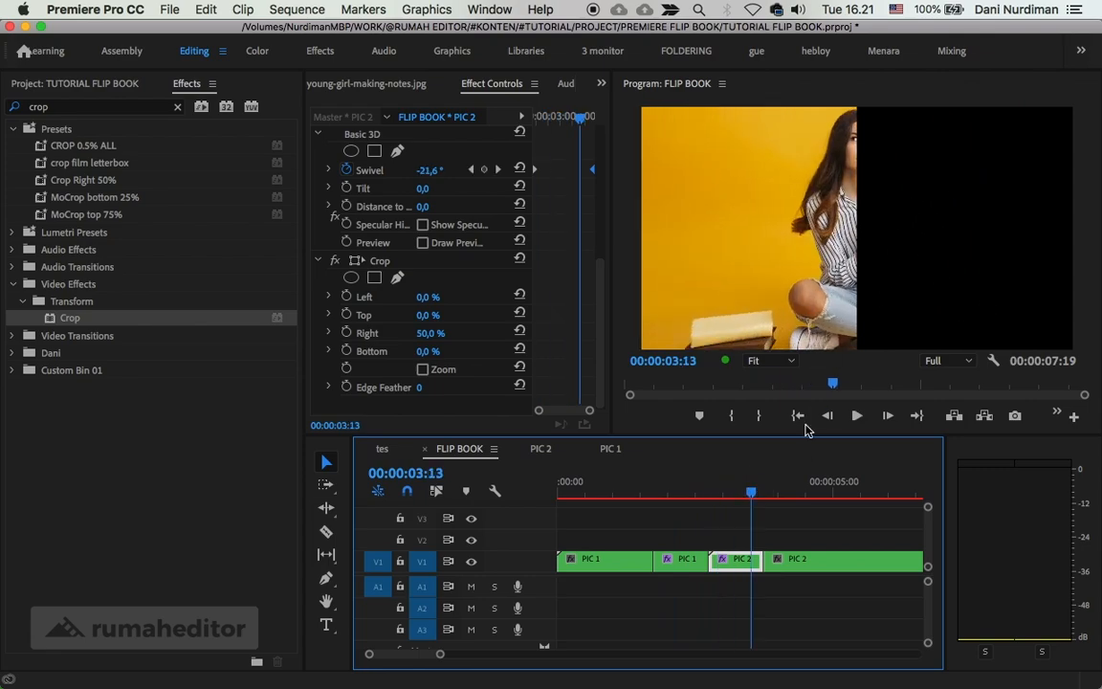
click(670, 492)
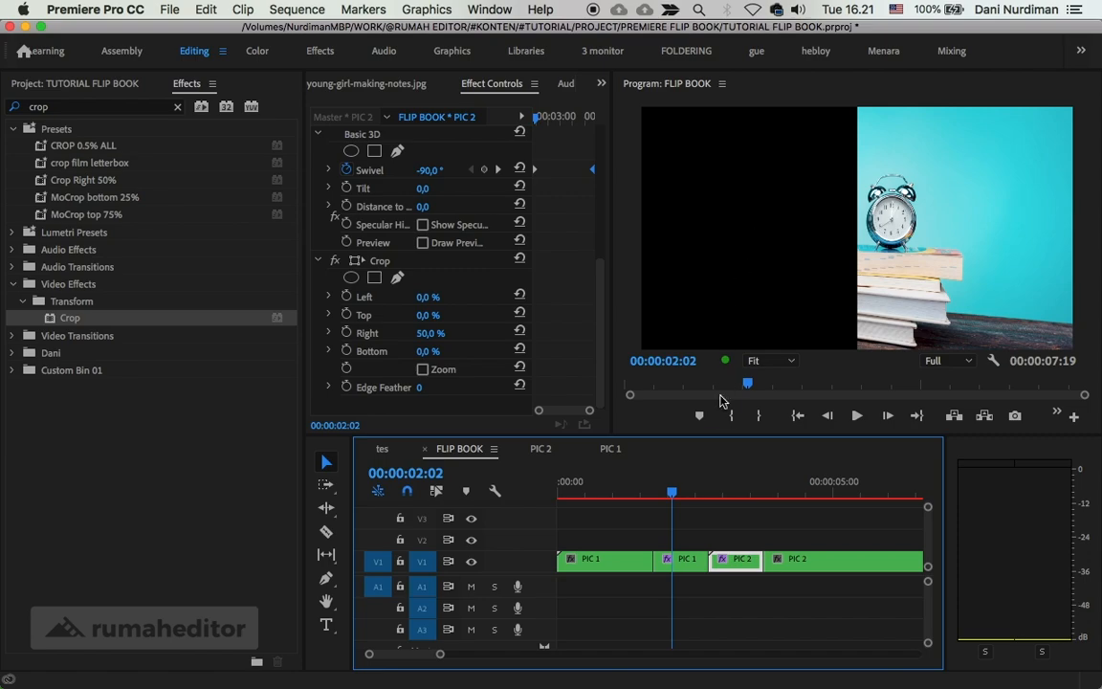
mouse_move(656, 491)
mouse_down()
mouse_move(641, 491)
mouse_move(664, 491)
mouse_up()
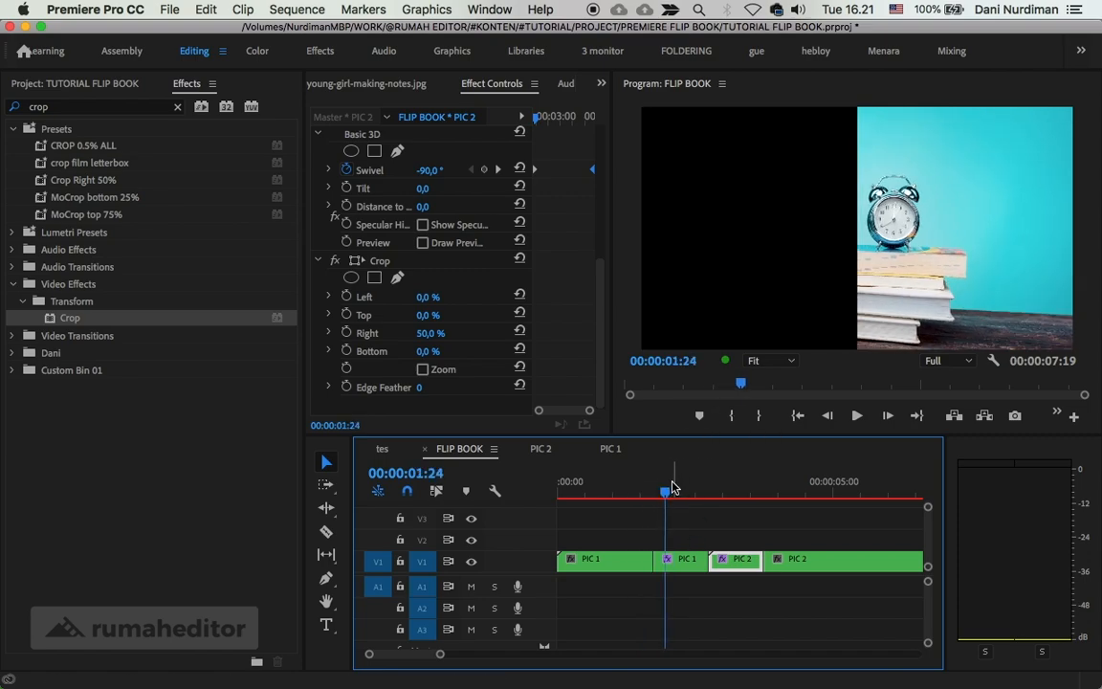
click(678, 490)
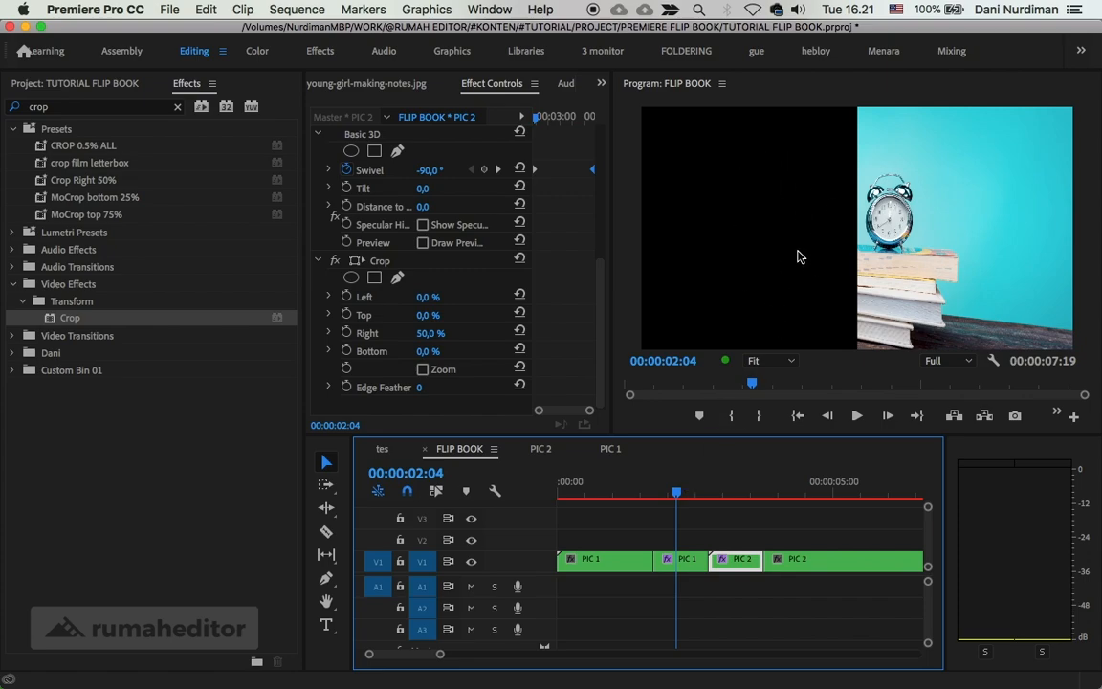
Move the short PIC 1 and PIC 2 segments together from track V1 up to track V2.
drag(692, 520, 742, 525)
click(746, 524)
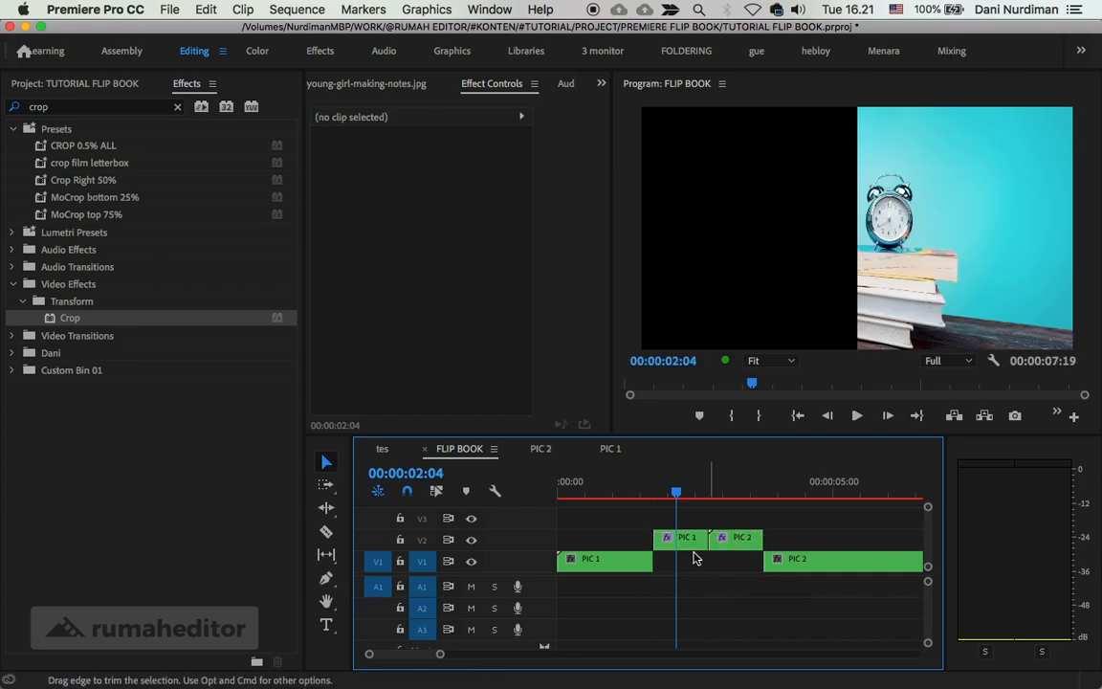
Extend the PIC 1 clip on track V1 to the start of the long PIC 2 clip and check the page turn over it.
drag(660, 565, 713, 564)
drag(636, 491, 708, 492)
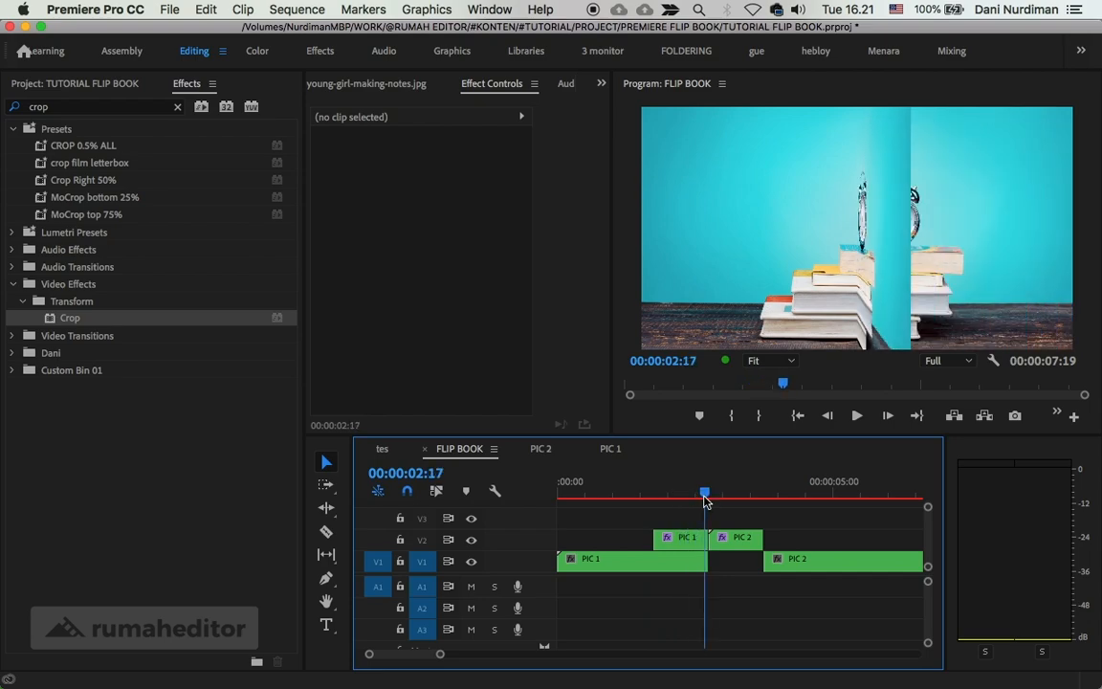
drag(708, 559, 756, 561)
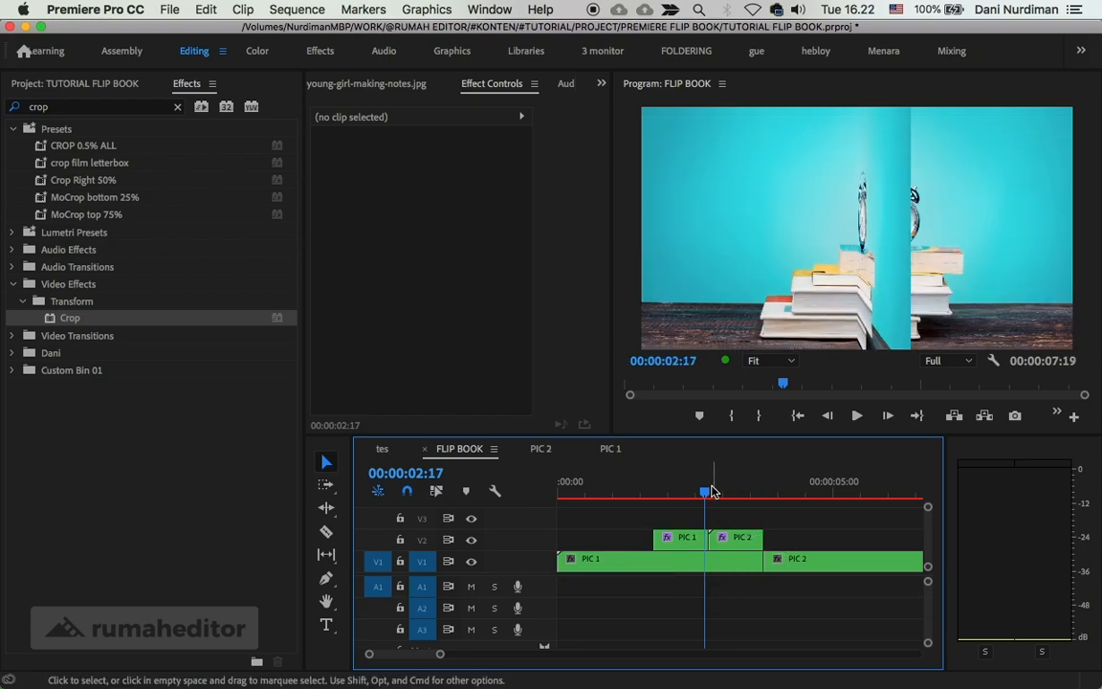
mouse_move(705, 490)
mouse_down()
mouse_move(716, 489)
mouse_move(664, 479)
mouse_move(757, 481)
mouse_move(689, 492)
mouse_move(716, 491)
mouse_up()
click(803, 485)
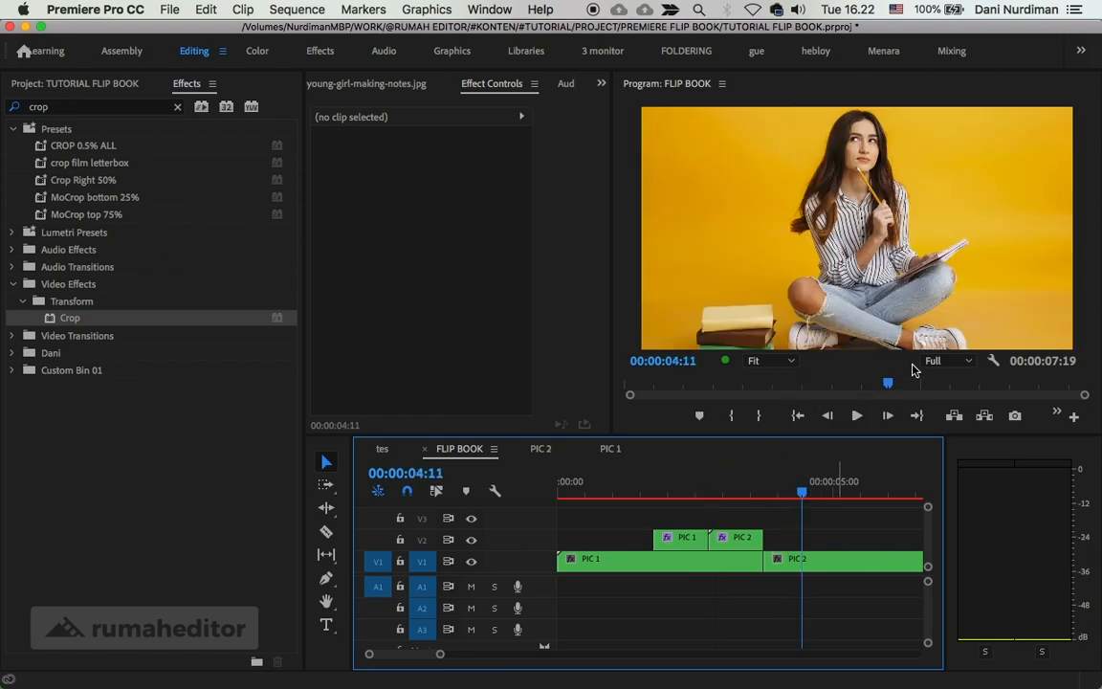
drag(686, 485, 689, 479)
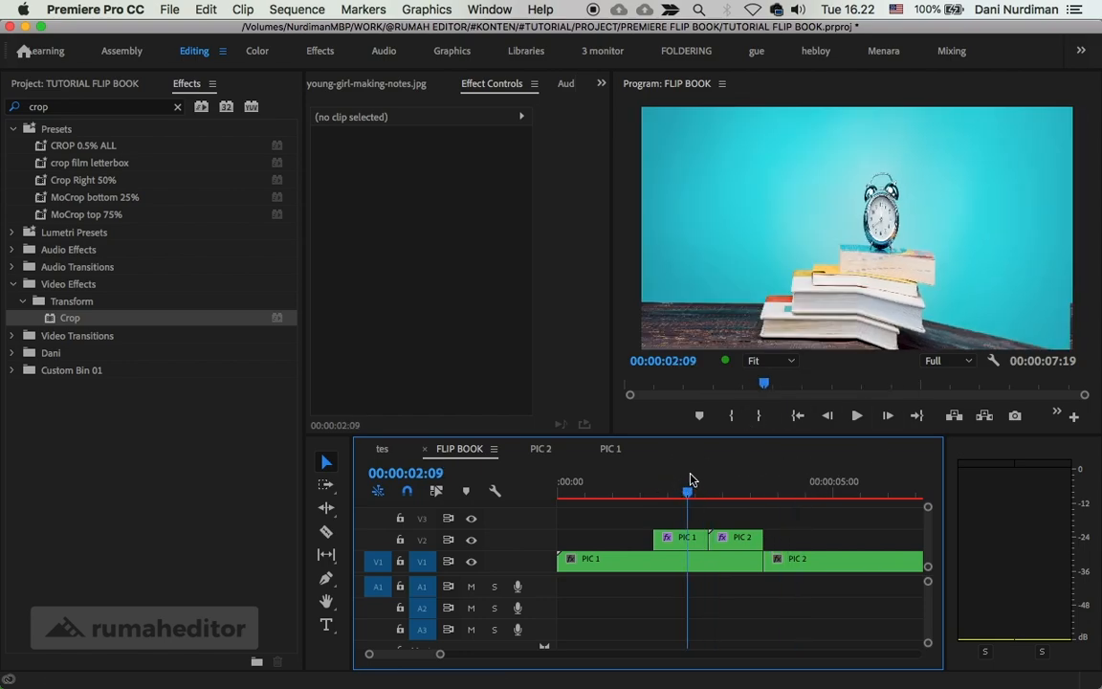
Move both short segments up to track V3 and duplicate the short PIC 2 segment onto V2 directly beneath it.
drag(702, 524, 720, 492)
click(782, 514)
click(708, 492)
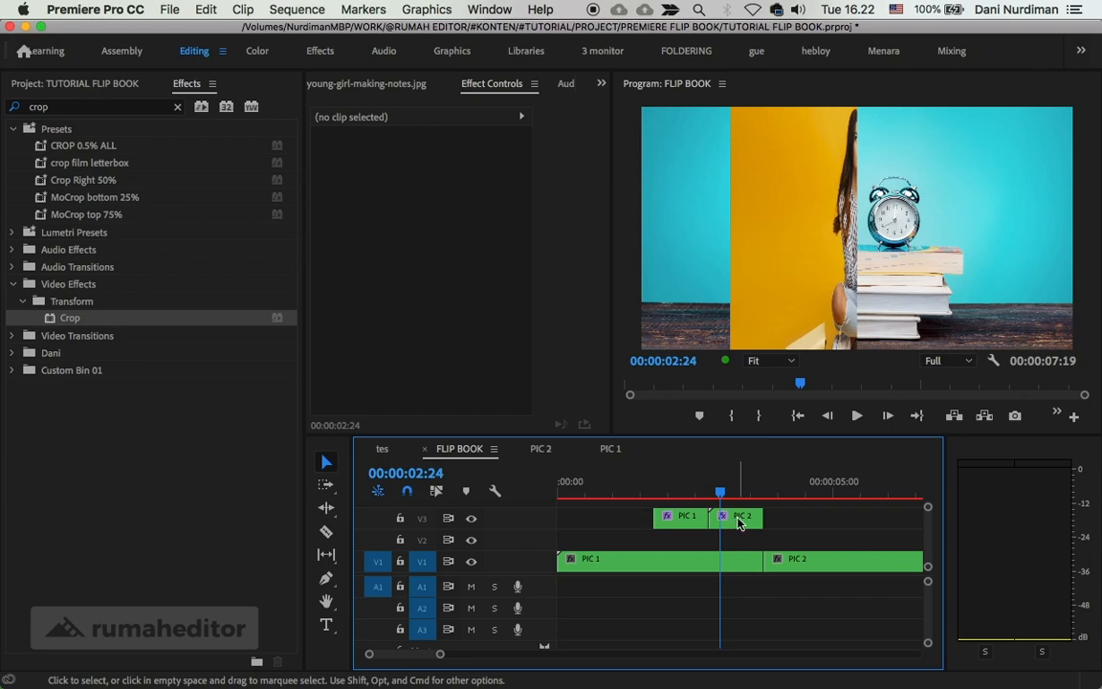
click(739, 524)
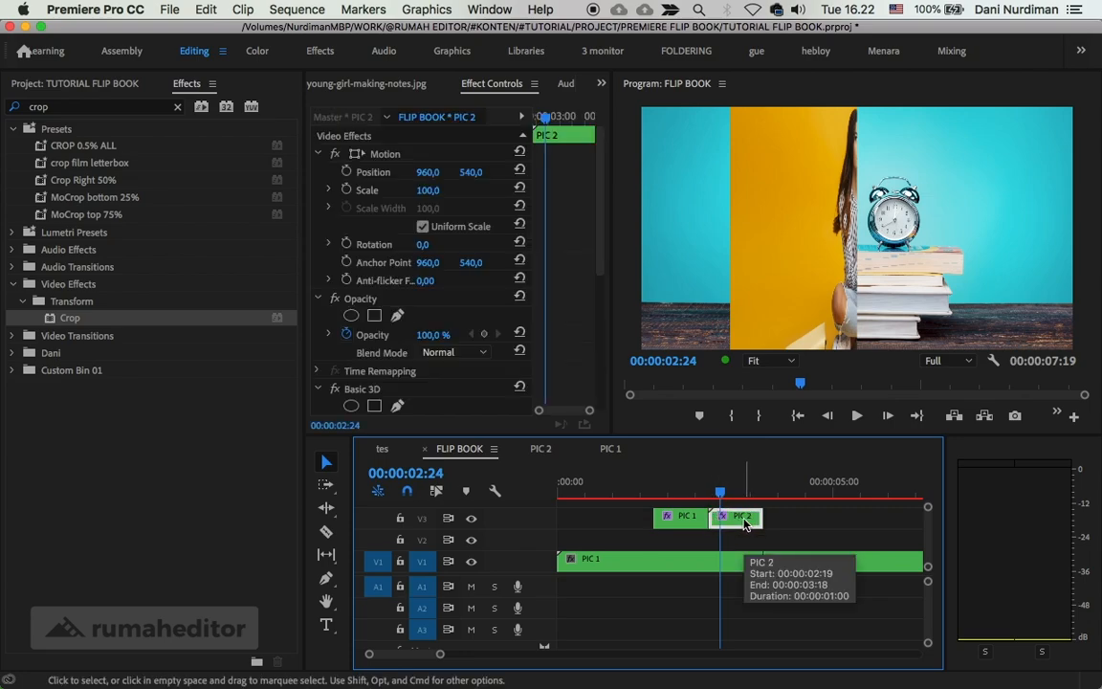
drag(739, 519, 746, 538)
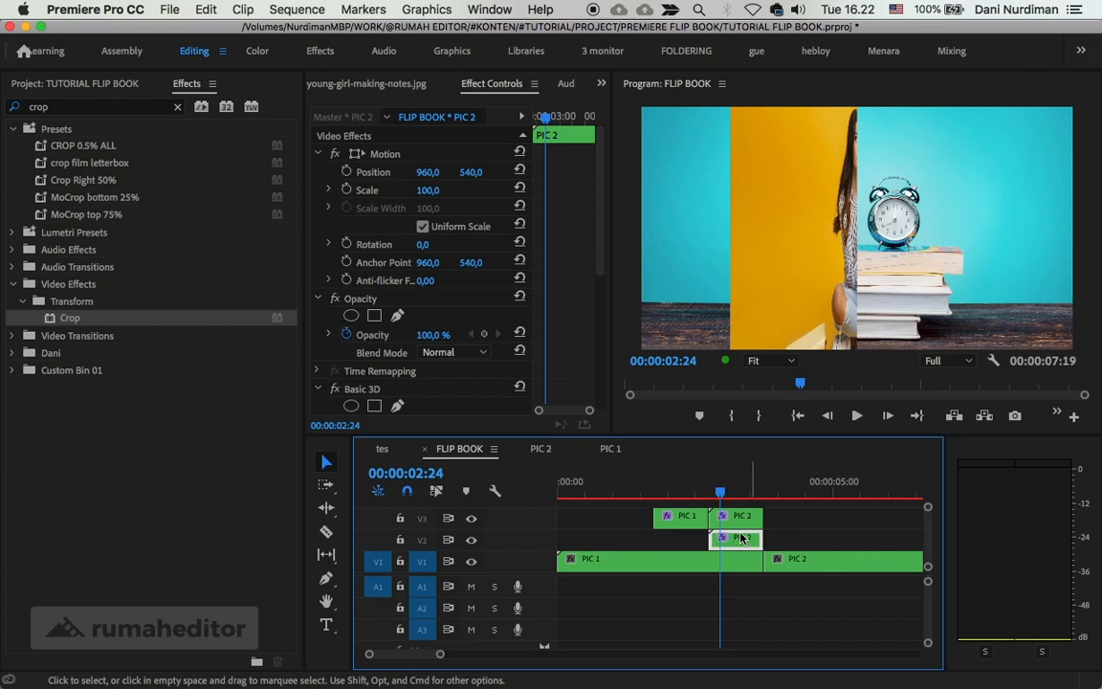
drag(722, 490, 736, 490)
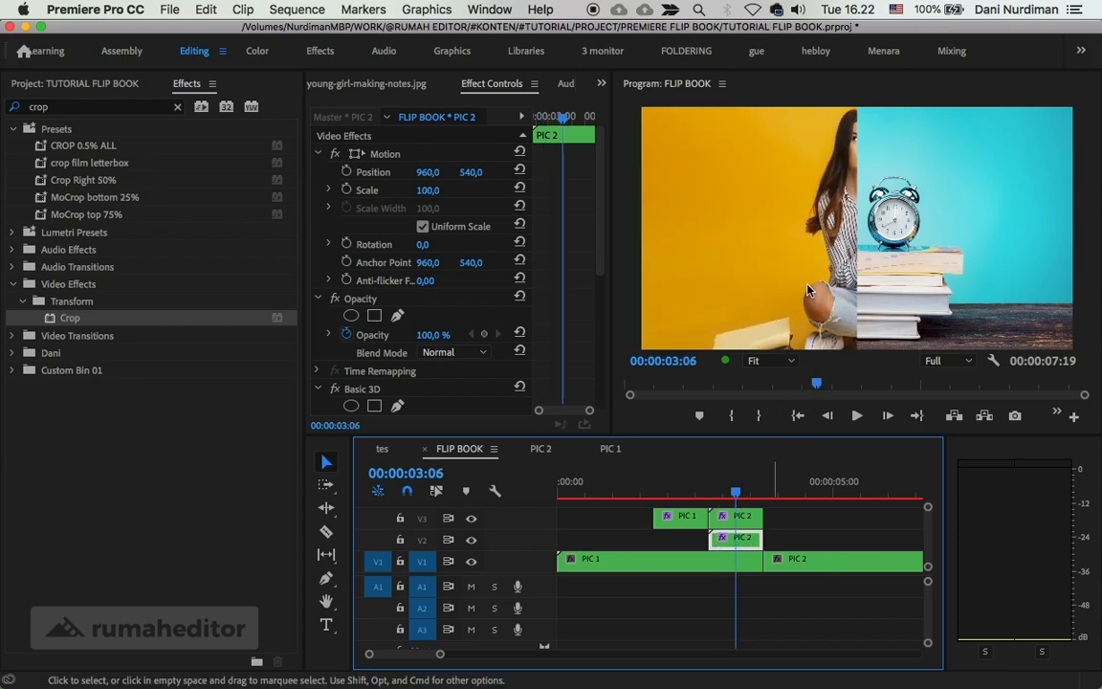
right_click(738, 541)
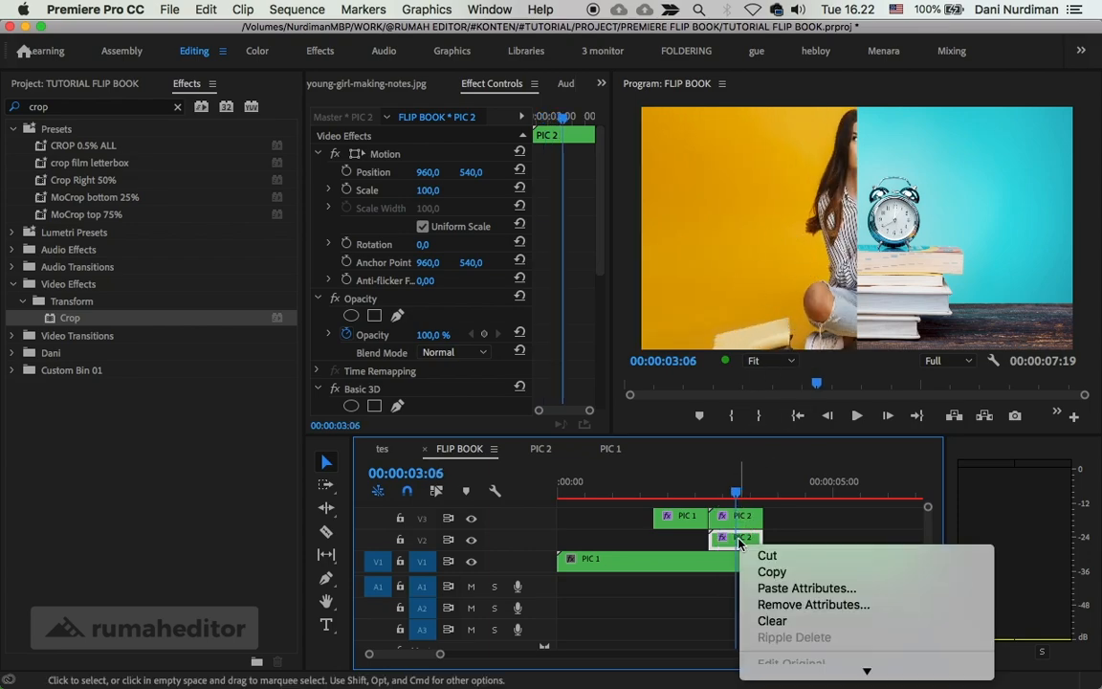
click(790, 605)
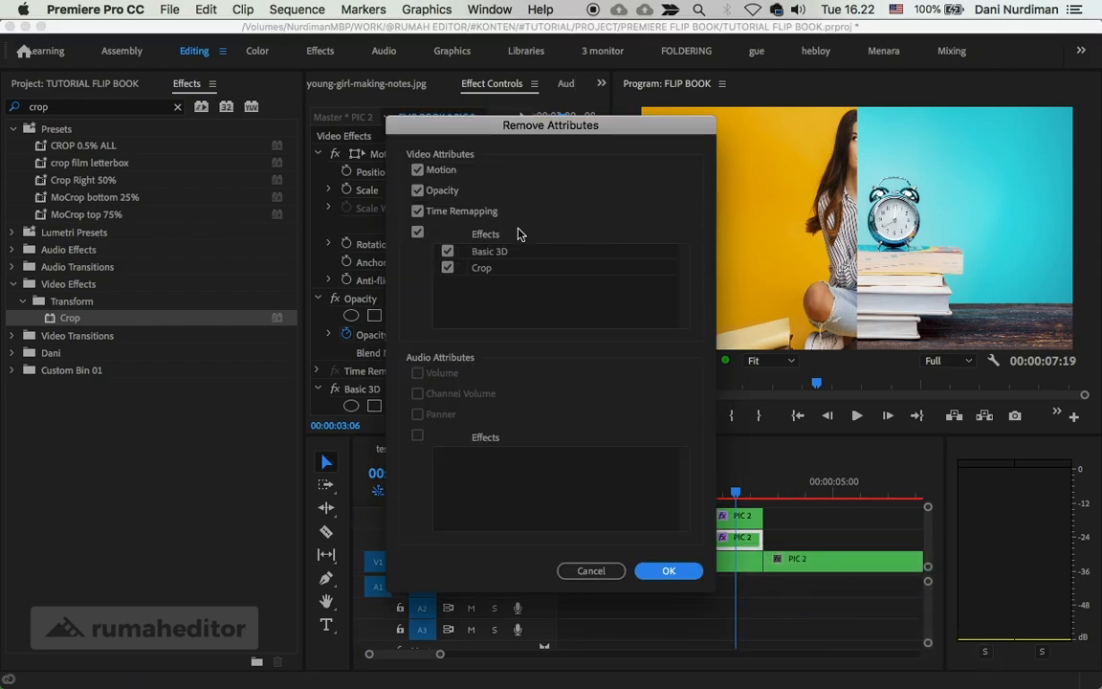
click(591, 570)
Remove all attributes from the PIC 2 copy on V2: Motion, Opacity, Time Remapping, Basic 3D and Crop.
right_click(741, 541)
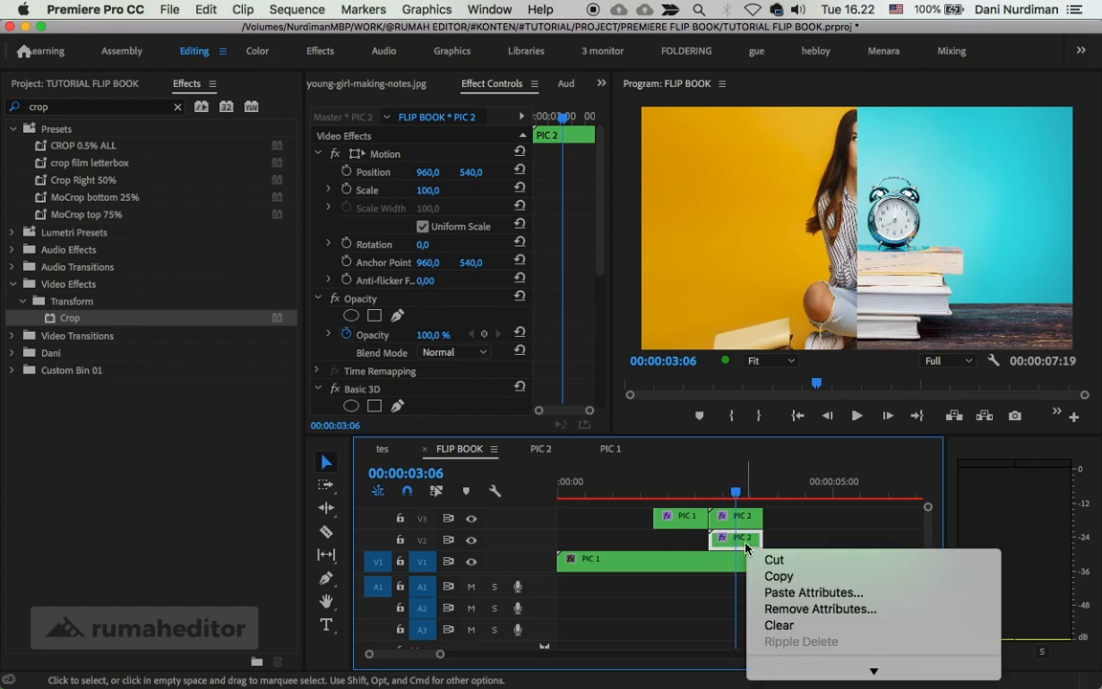
click(810, 612)
click(669, 570)
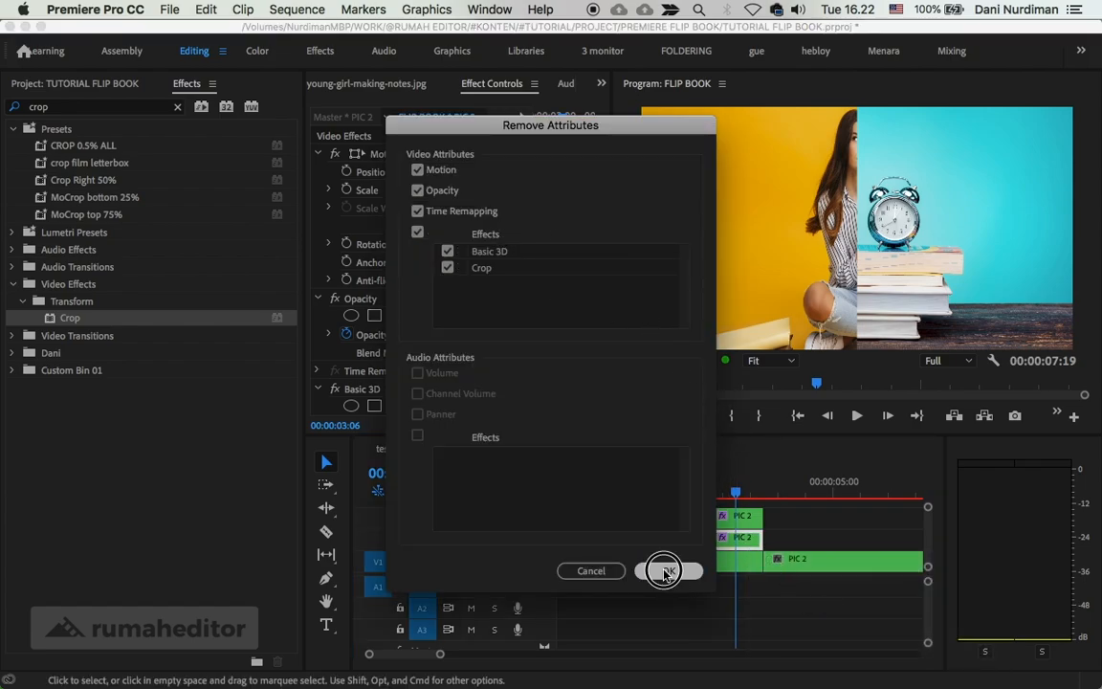
Extend the start of the PIC 2 copy on V2 back to the start of the short PIC 1 segment.
drag(731, 495, 713, 495)
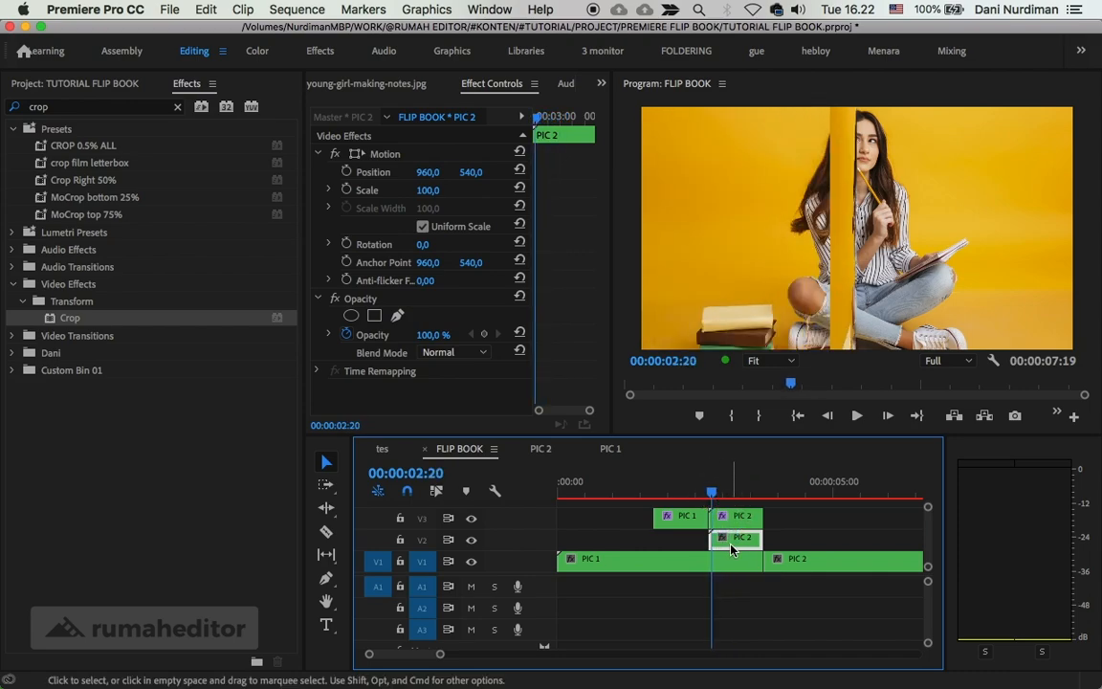
mouse_move(737, 547)
mouse_down()
mouse_move(686, 548)
mouse_move(752, 542)
mouse_up()
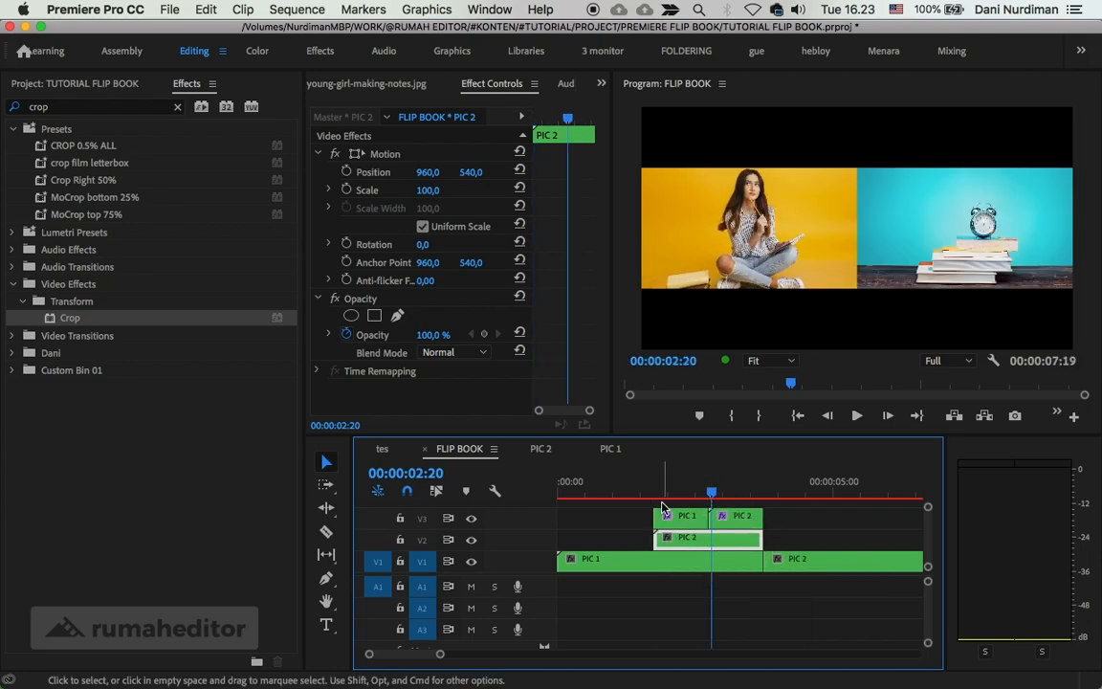
drag(658, 486, 722, 494)
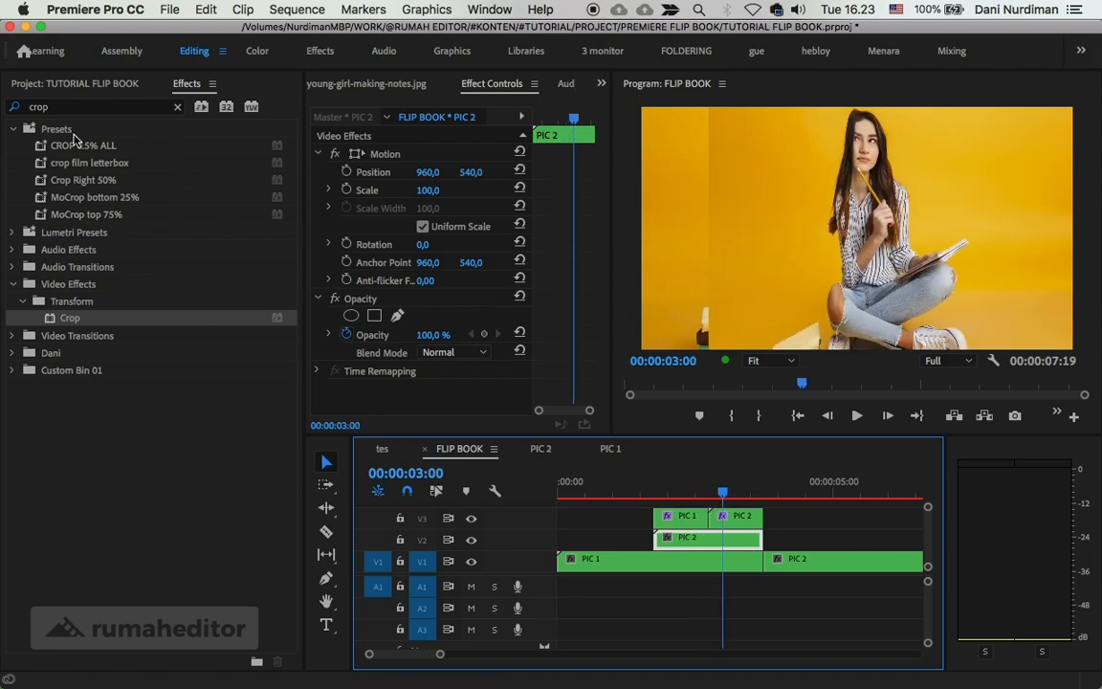
Apply the Crop effect to the PIC 2 clip on V2, set Left to 50%, and play back the page turn.
drag(60, 316, 507, 335)
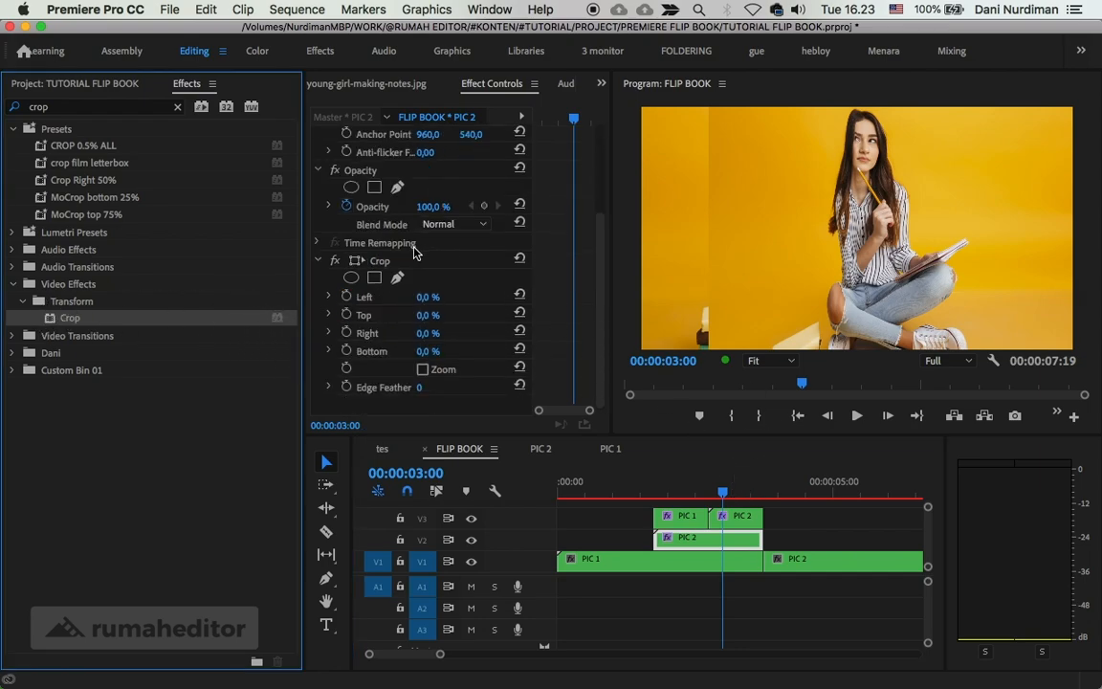
click(428, 298)
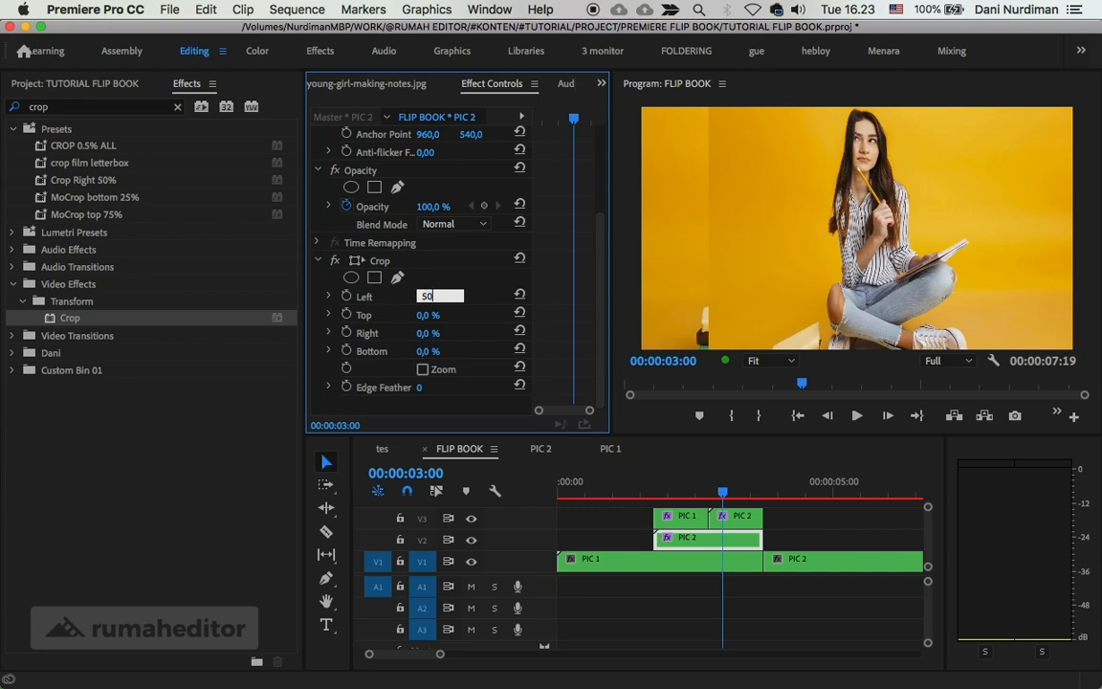
key(Return)
click(646, 491)
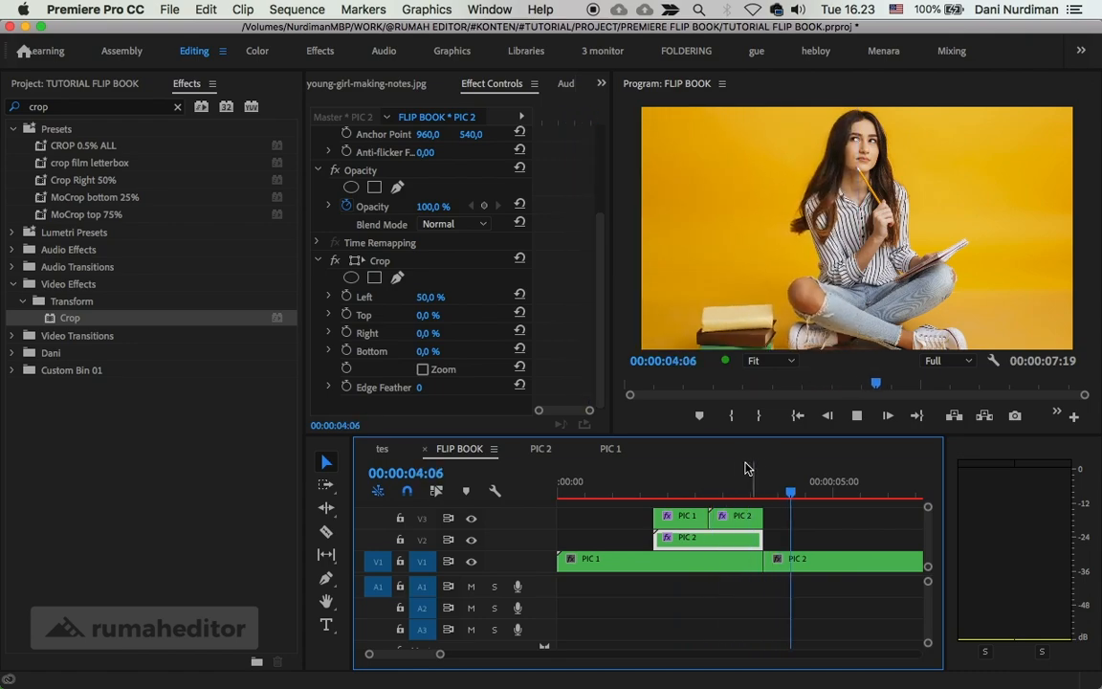
click(640, 489)
key(space)
Create a new Black Video item at 1920 × 1080, 25 fps, with square pixels.
key(shift+1)
click(666, 491)
mouse_move(668, 493)
mouse_down()
mouse_move(763, 493)
mouse_move(686, 486)
mouse_up()
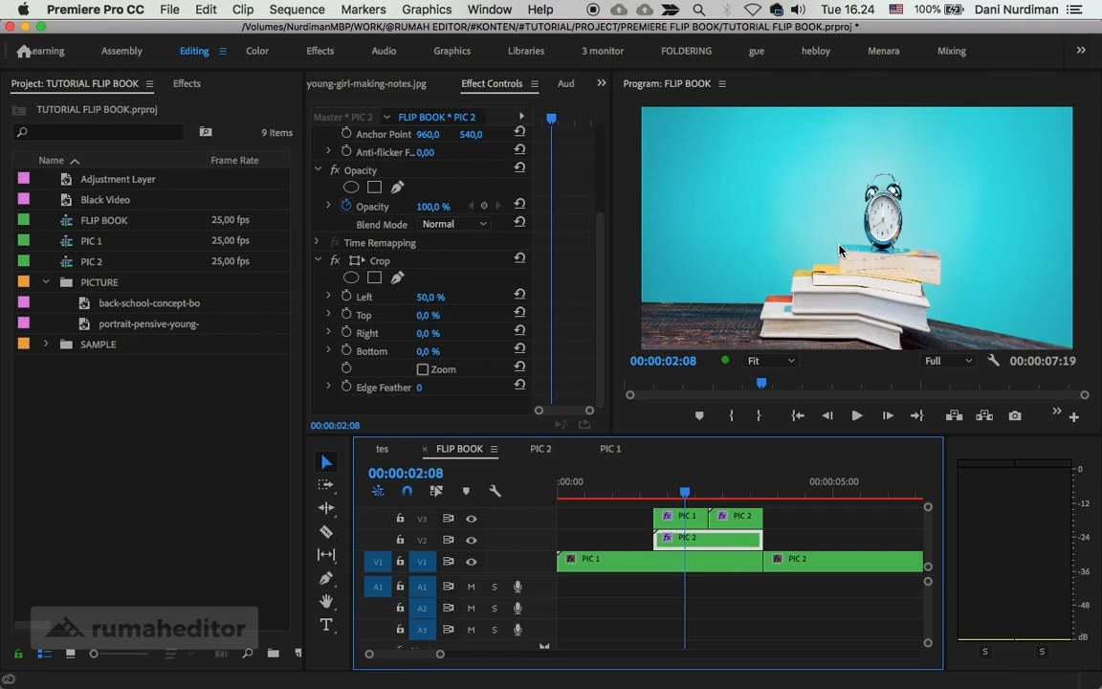
click(182, 387)
right_click(189, 380)
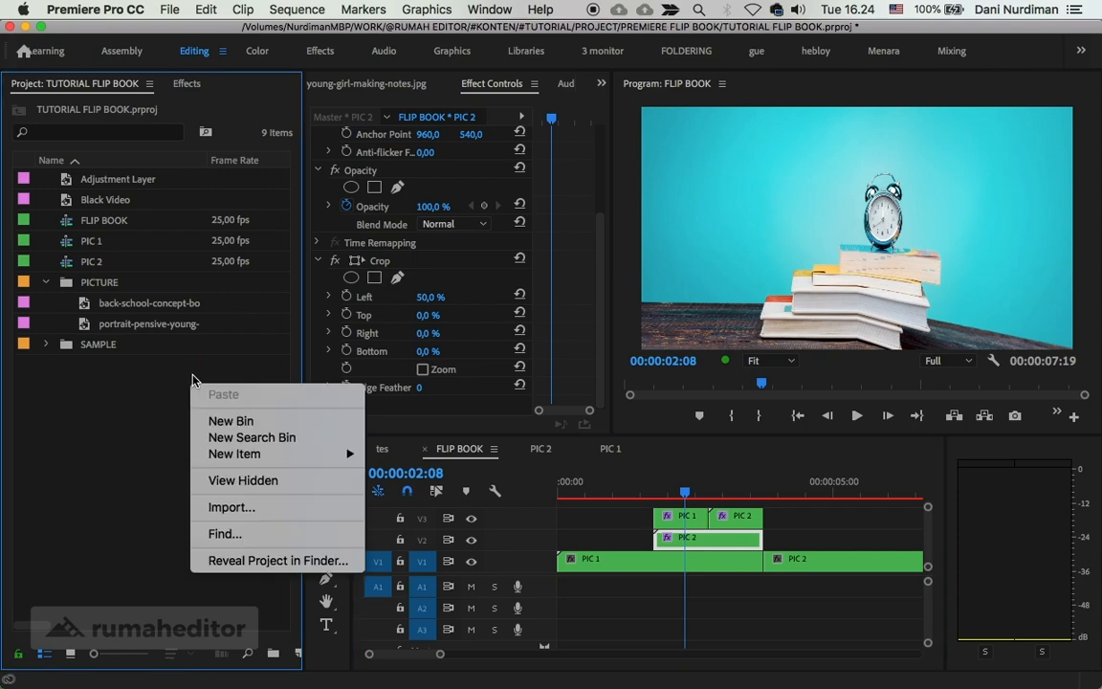
mouse_move(350, 454)
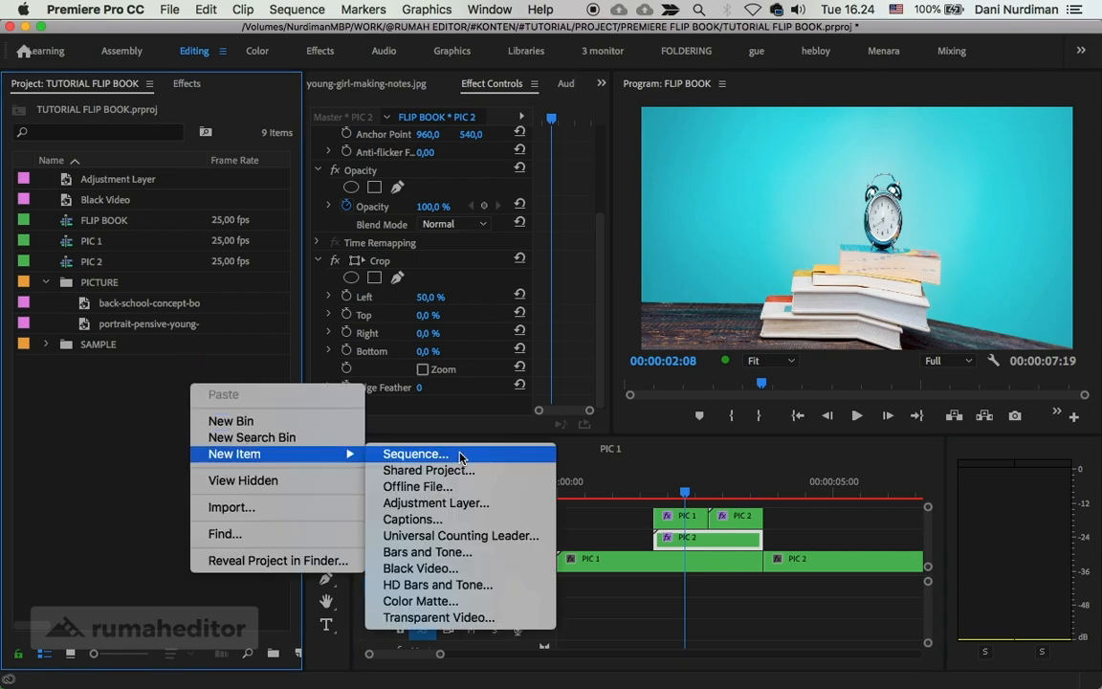
click(454, 568)
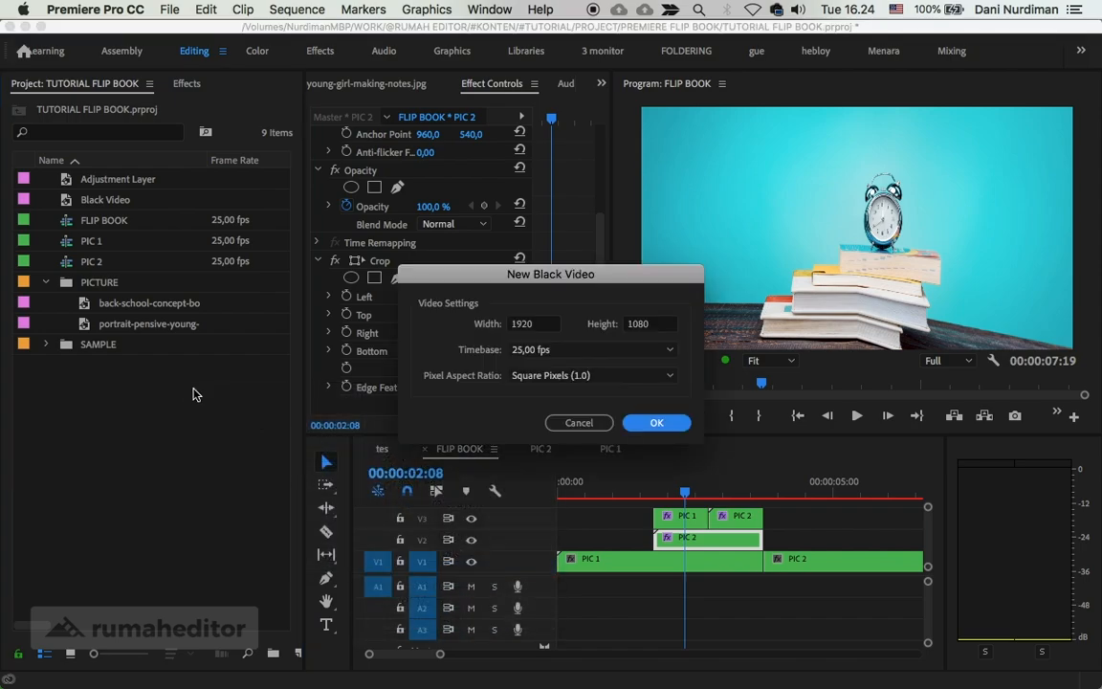
click(657, 423)
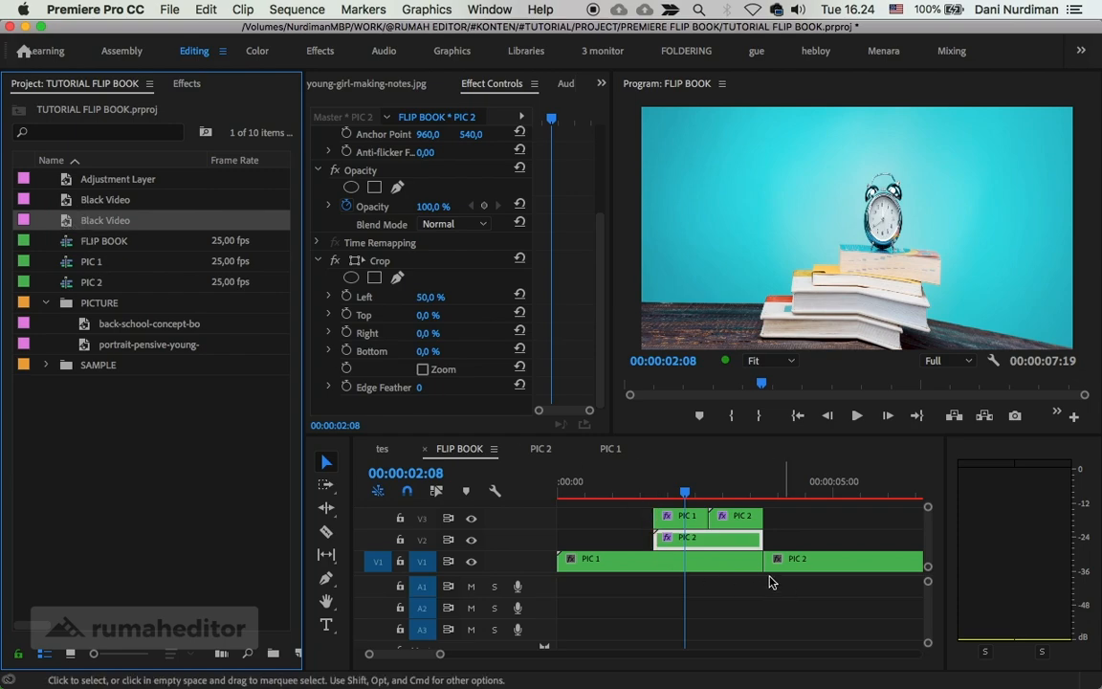
Place the new Black Video on track V4, starting at the beginning of the short PIC 1 segment.
click(542, 580)
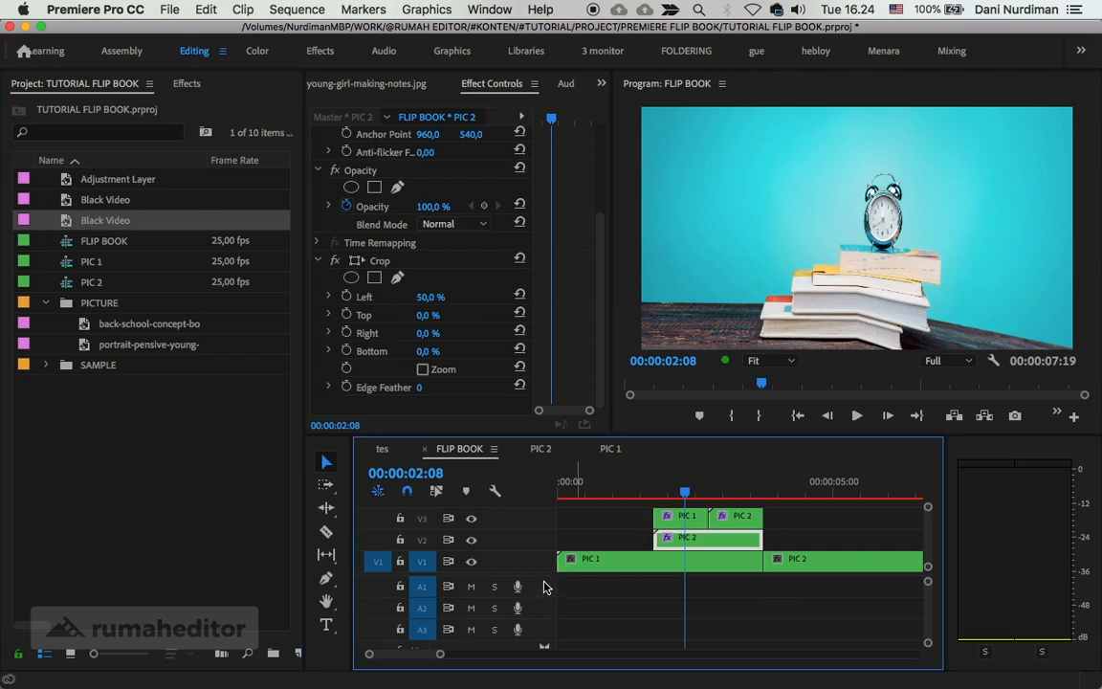
drag(547, 575, 542, 663)
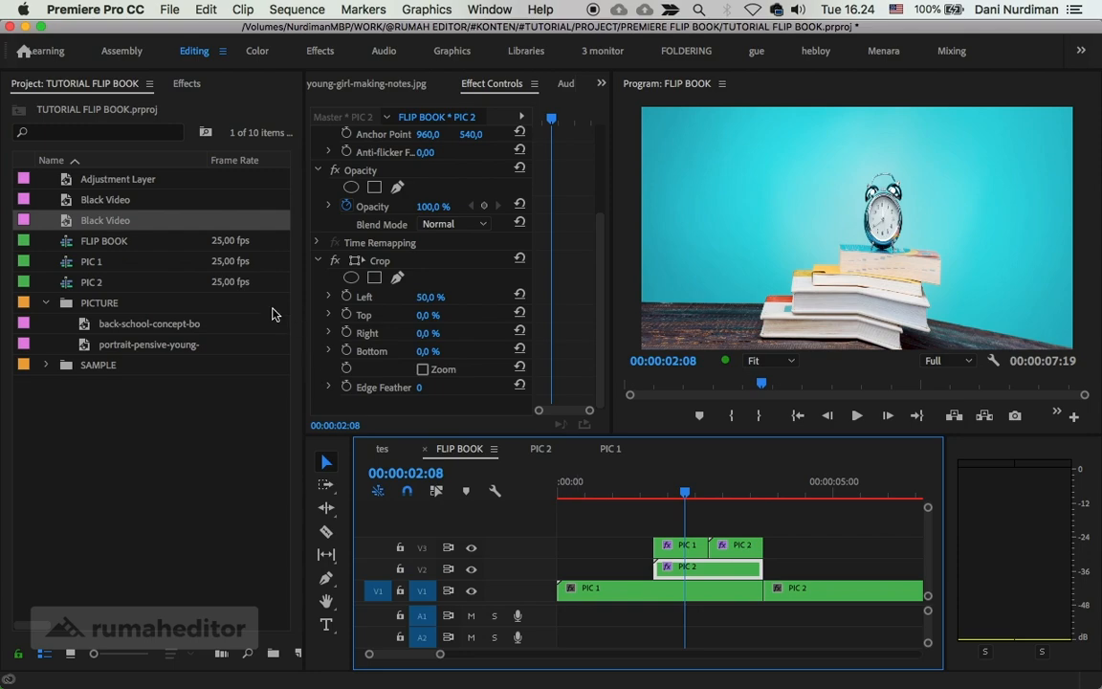
drag(69, 222, 657, 524)
Cut the Black Video clip at the end of the short PIC 2 segment and delete the excess part.
key(c)
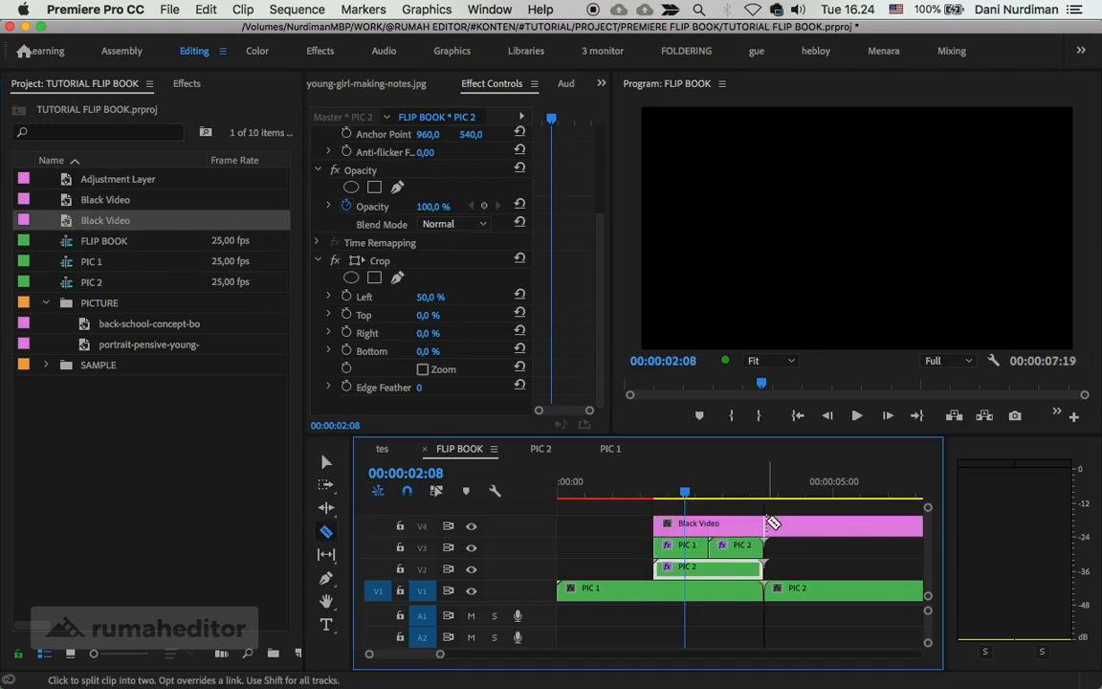
click(766, 524)
key(v)
click(793, 526)
key(Delete)
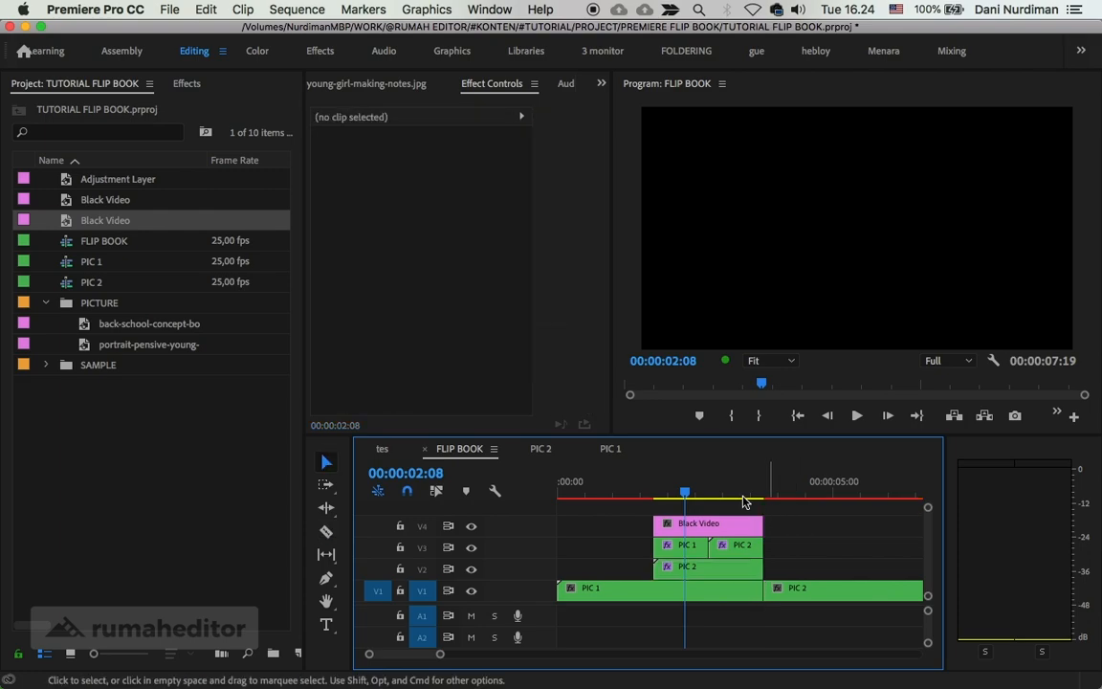
Find the Ramp effect with the search term "ramp" and apply it to the Black Video clip on V4.
drag(689, 493, 722, 494)
click(727, 524)
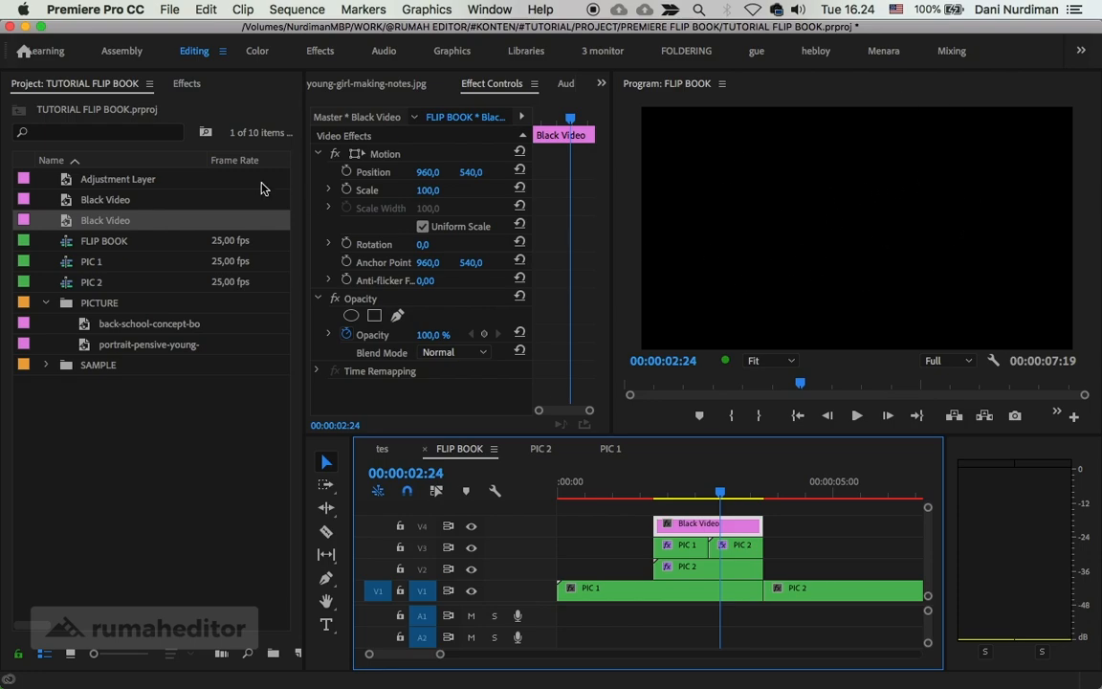
click(181, 85)
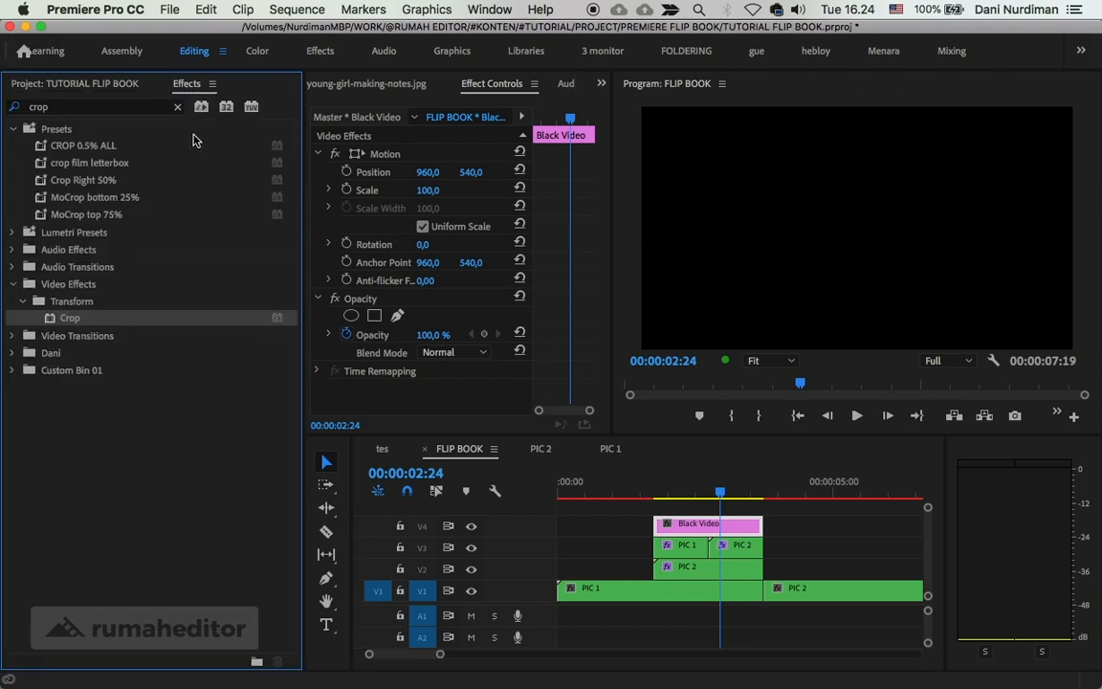
click(172, 107)
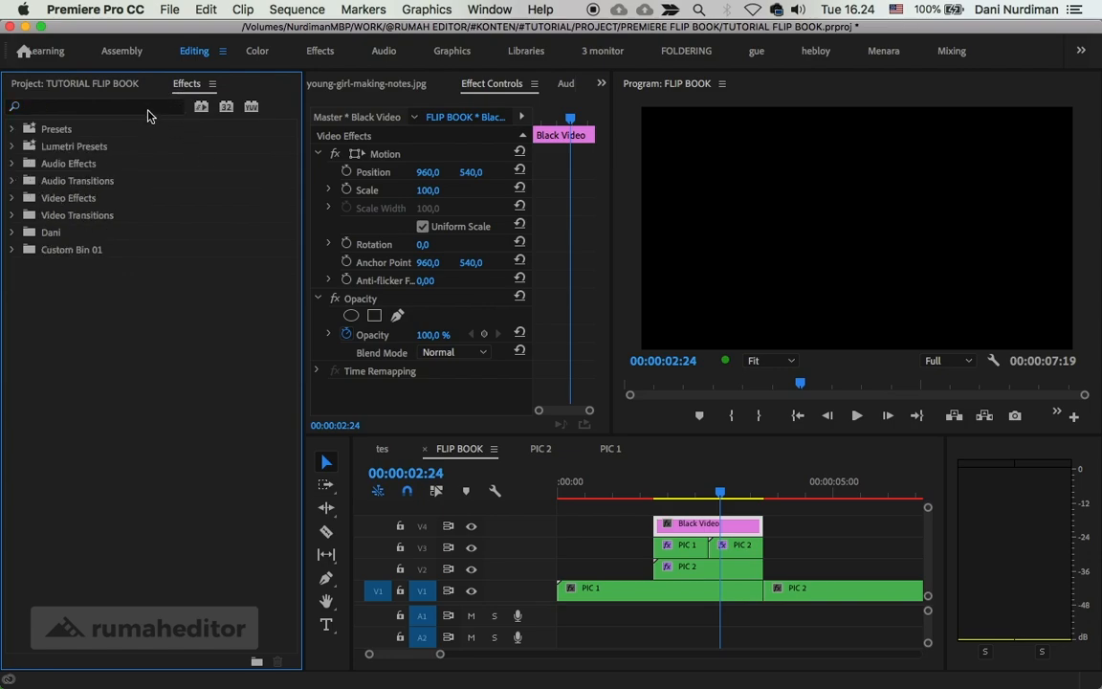
click(148, 109)
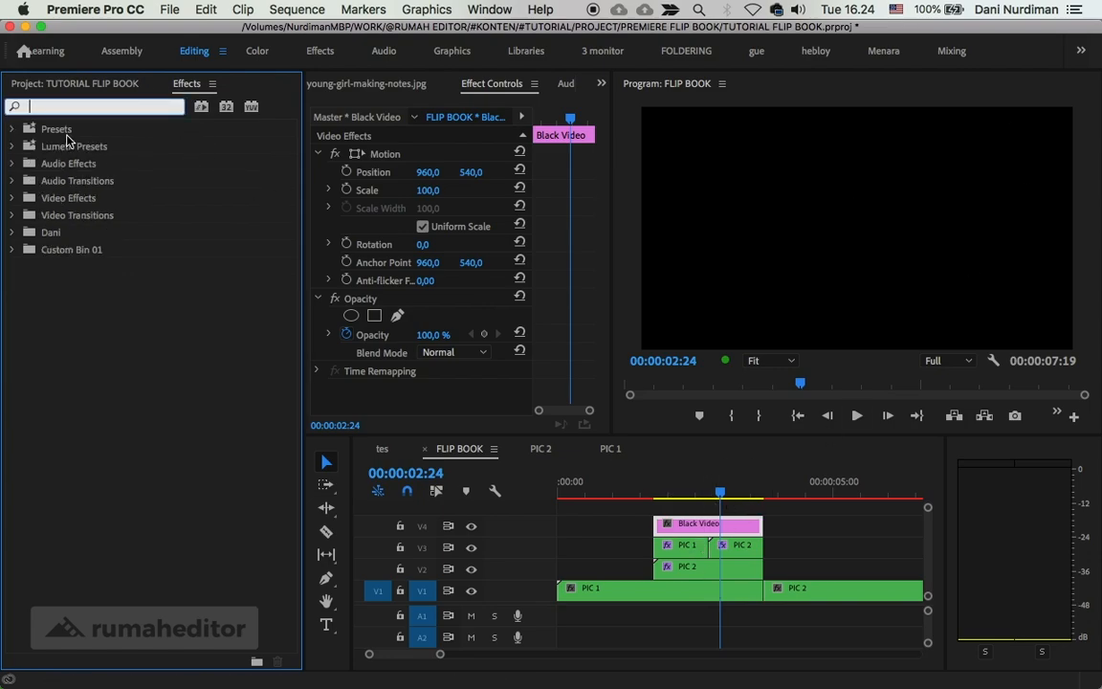
text(ramp)
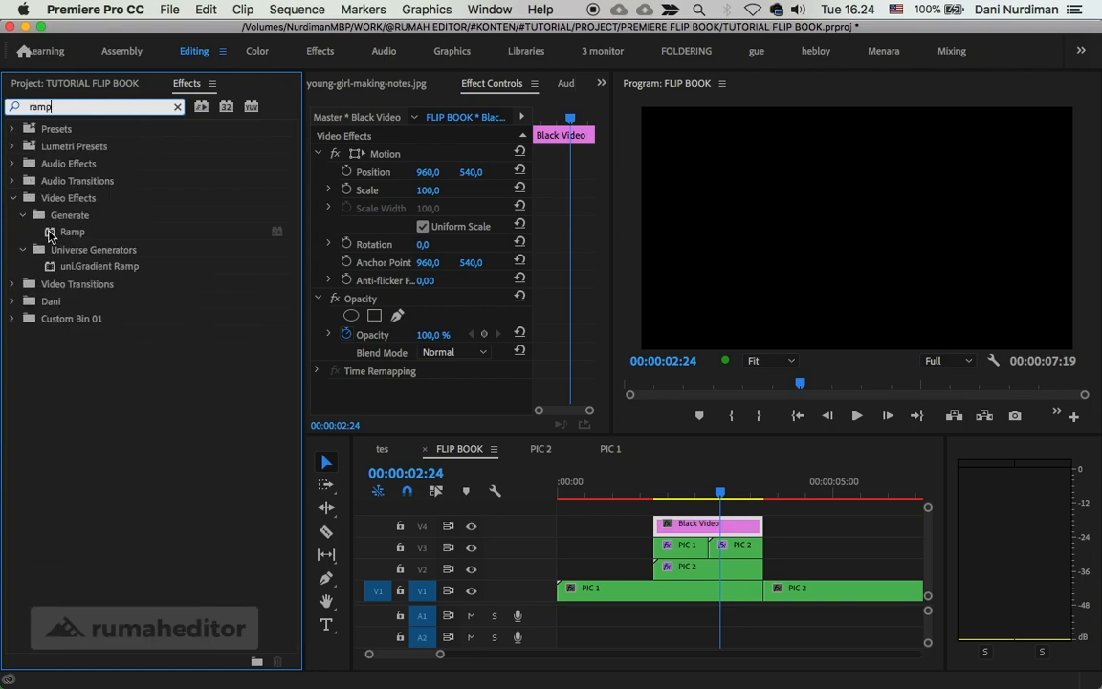
click(50, 234)
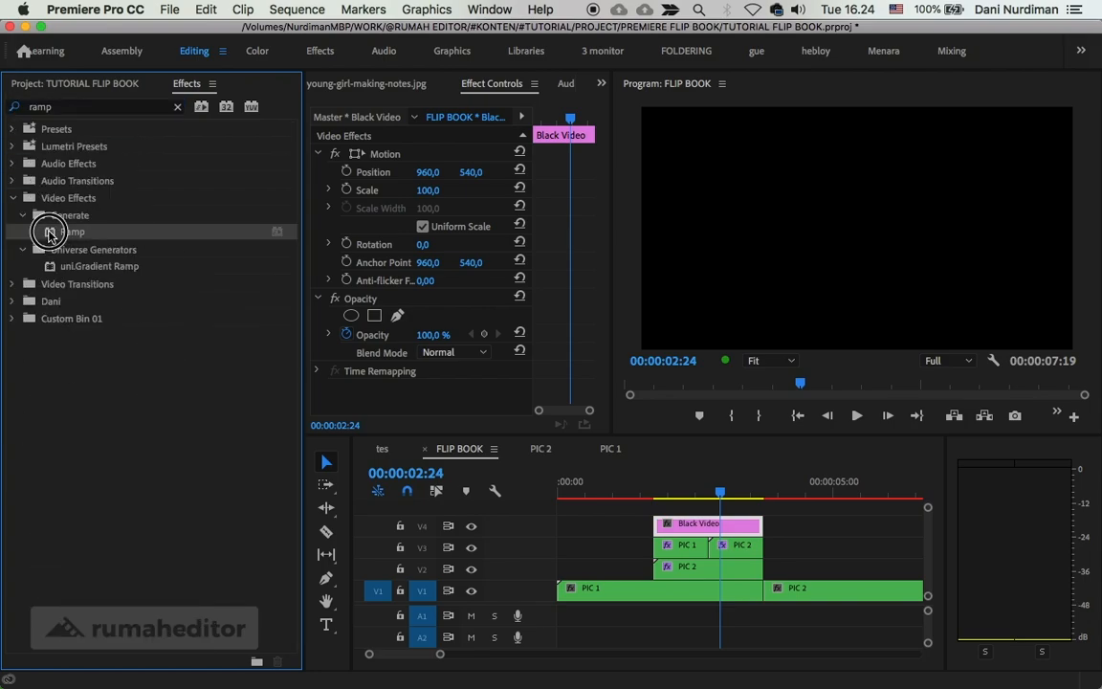
drag(50, 233, 705, 525)
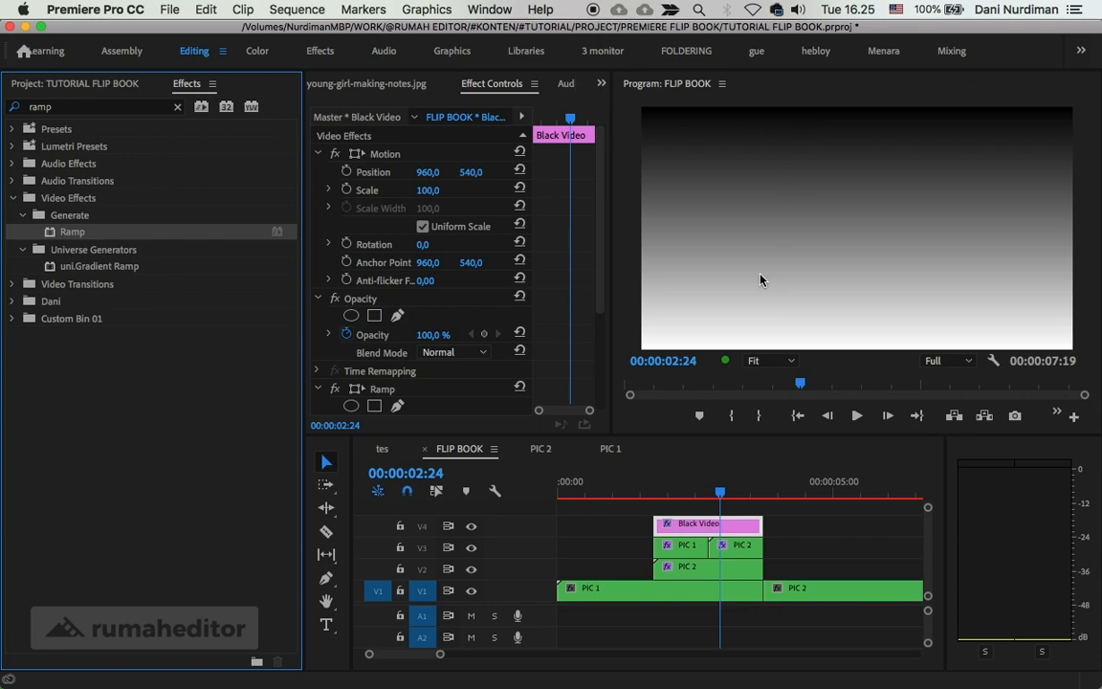
drag(603, 234, 591, 363)
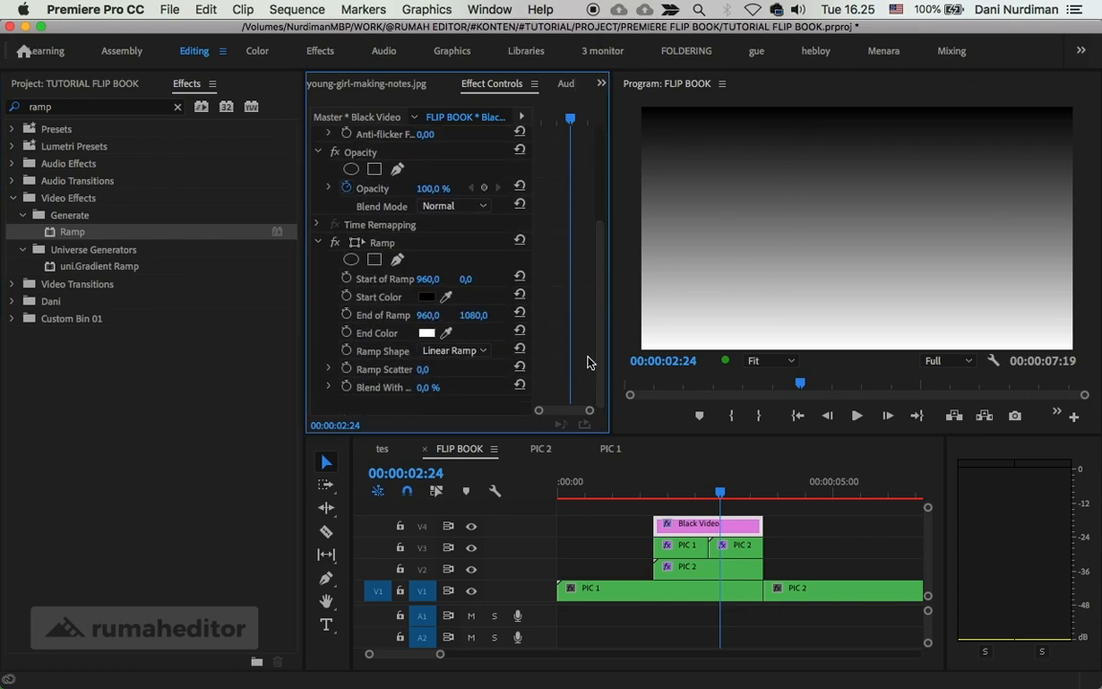
Select the Ramp effect on the Black Video clip and move its start point to the frame's centre, with Start of Ramp at 960, 540.
click(389, 247)
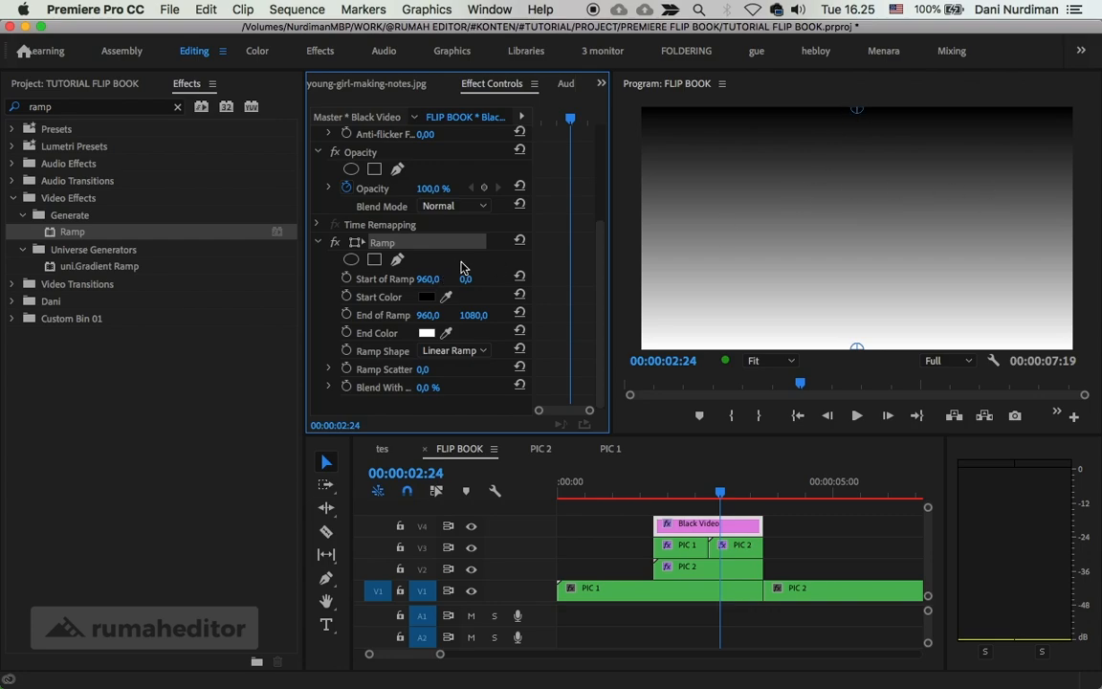
drag(858, 113, 854, 223)
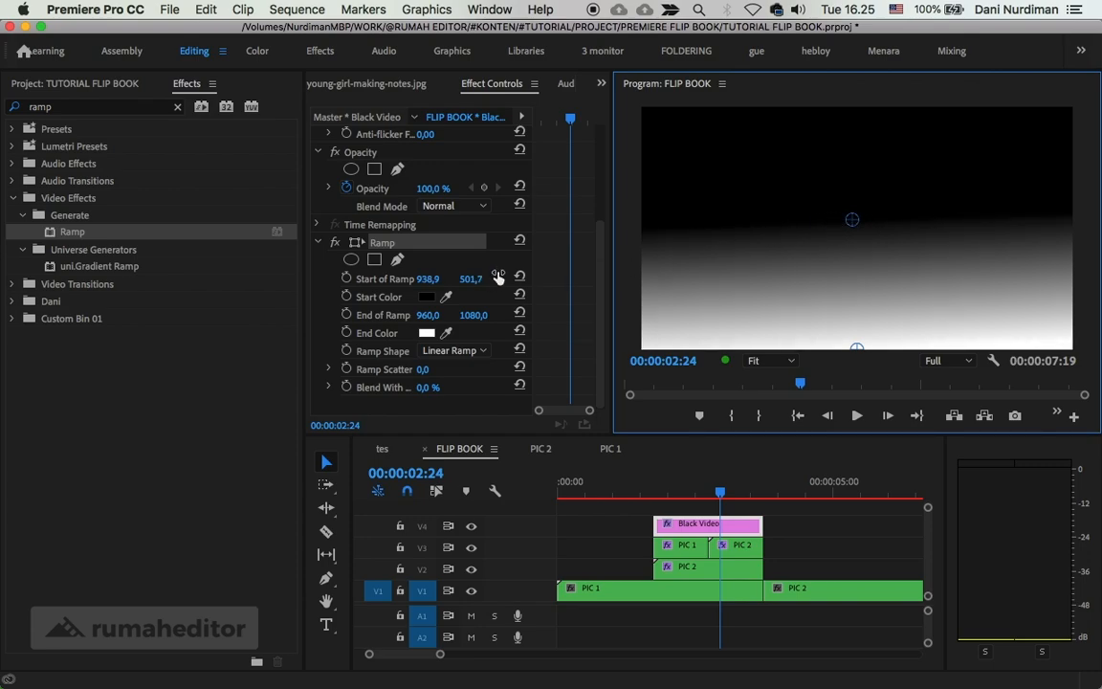
click(601, 302)
drag(601, 303, 600, 230)
click(433, 171)
click(474, 172)
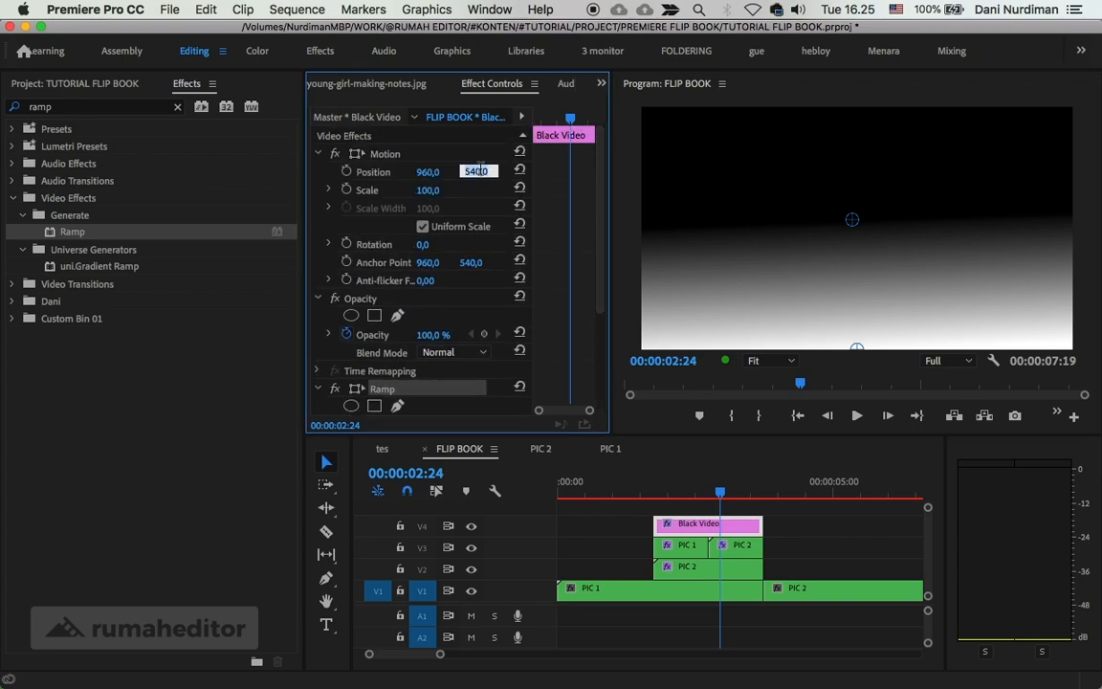
drag(599, 233, 591, 335)
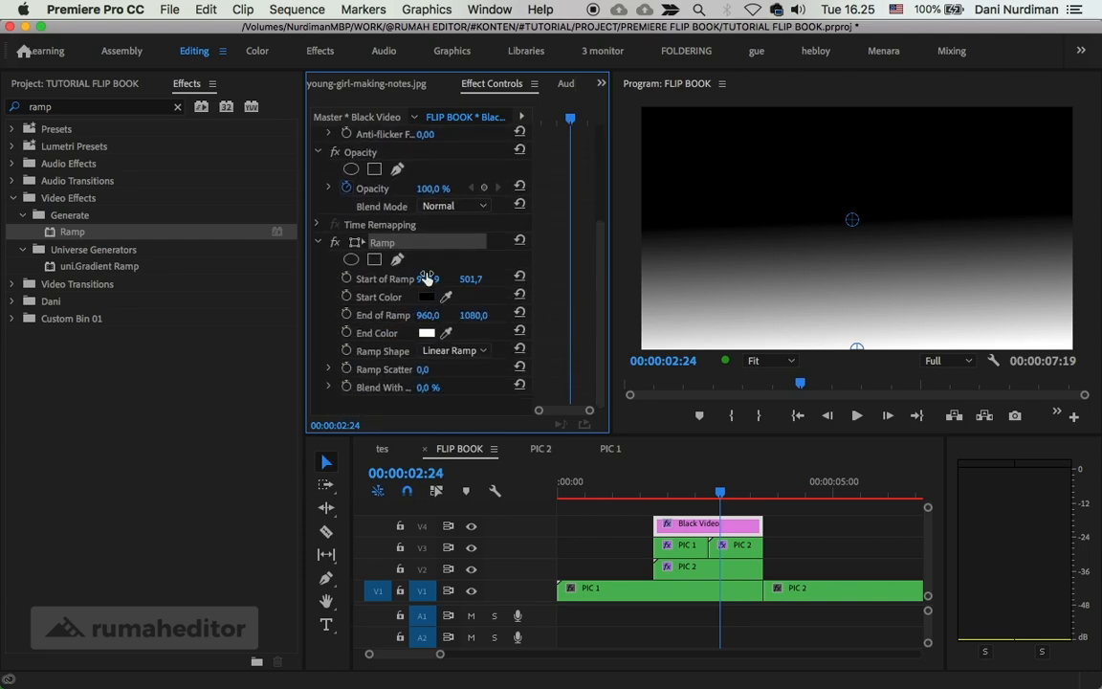
click(429, 279)
text(960)
key(Return)
click(478, 280)
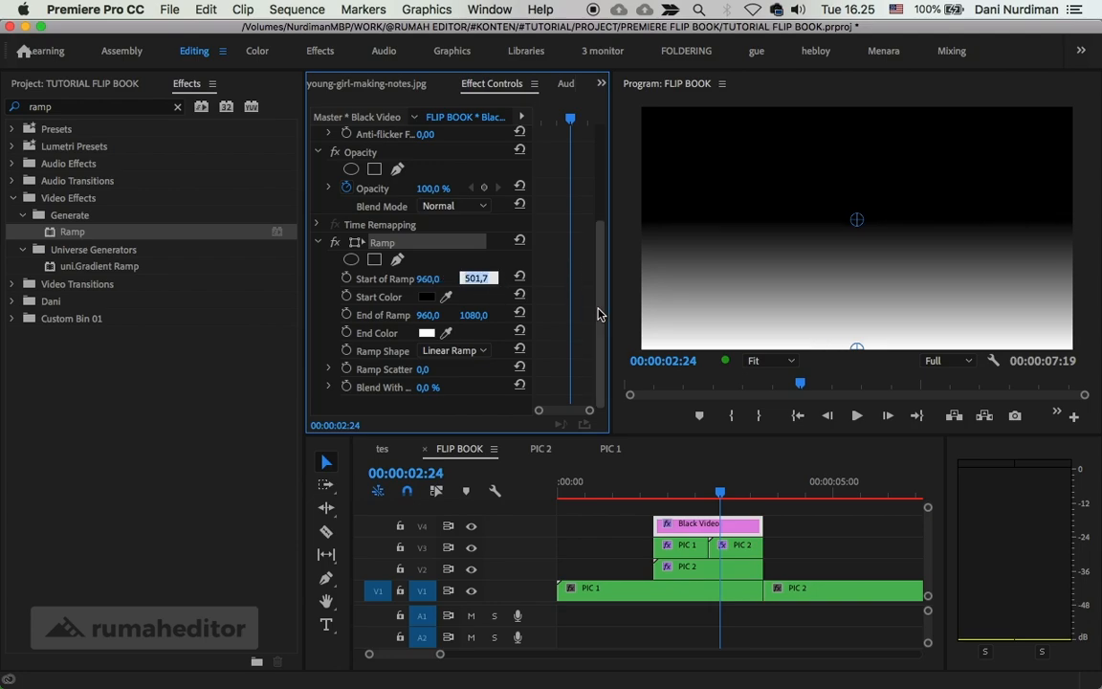
drag(598, 314, 610, 365)
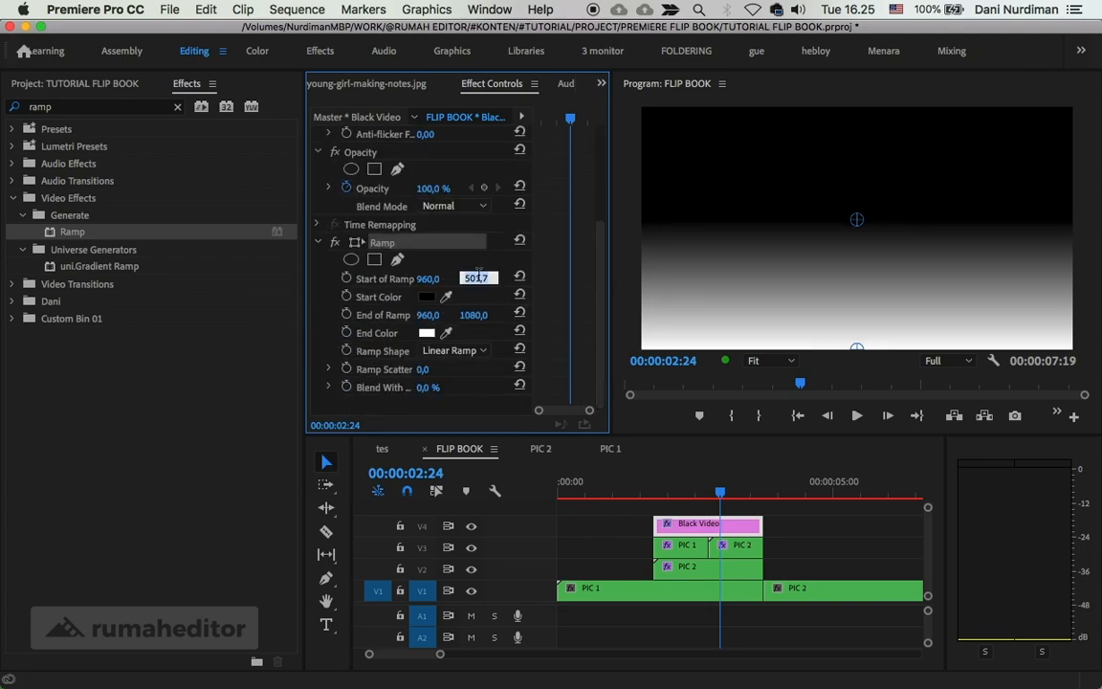
text(540)
key(Return)
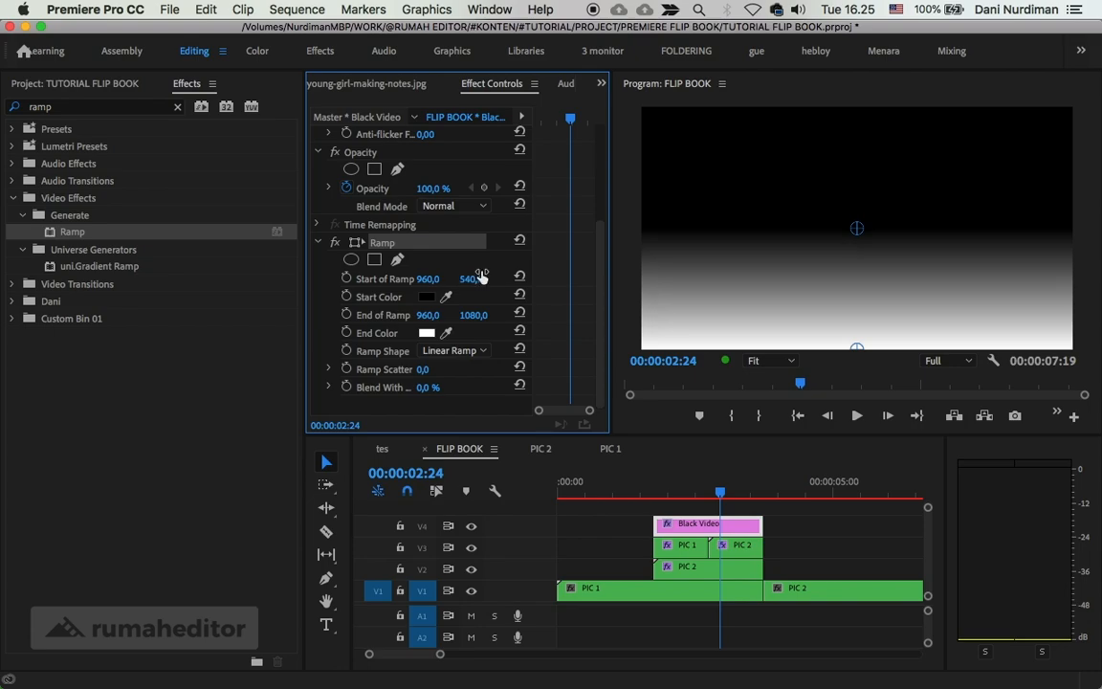
Move the ramp's end point to the middle of the frame's right edge, with End of Ramp at 1920, 540.
drag(856, 347, 1073, 224)
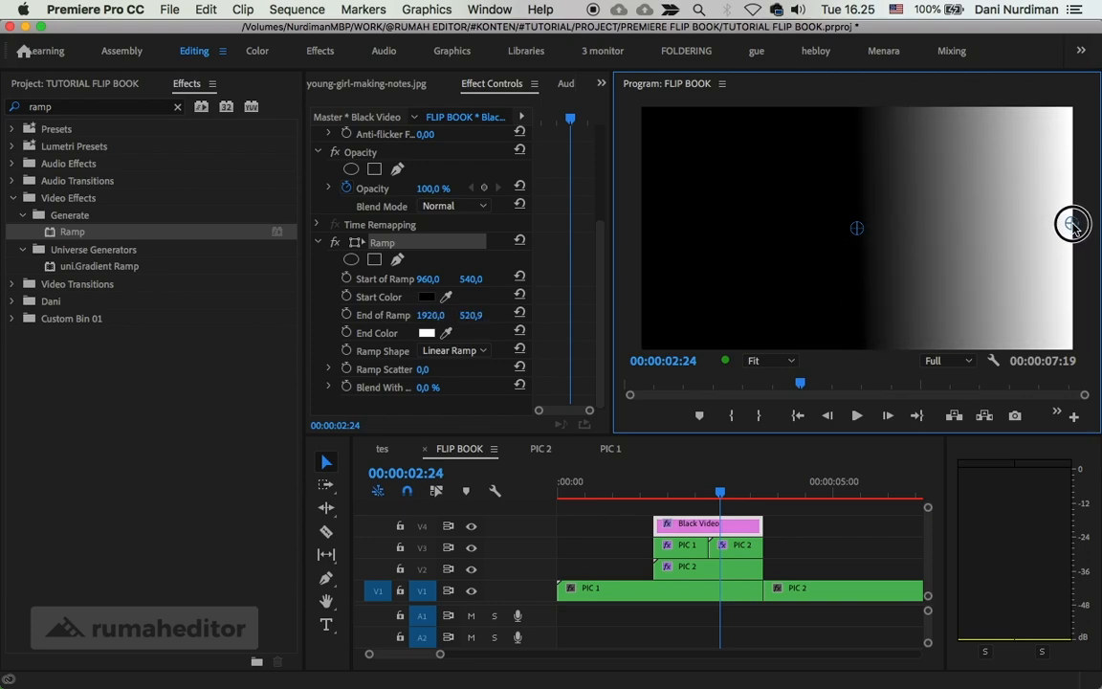
click(472, 315)
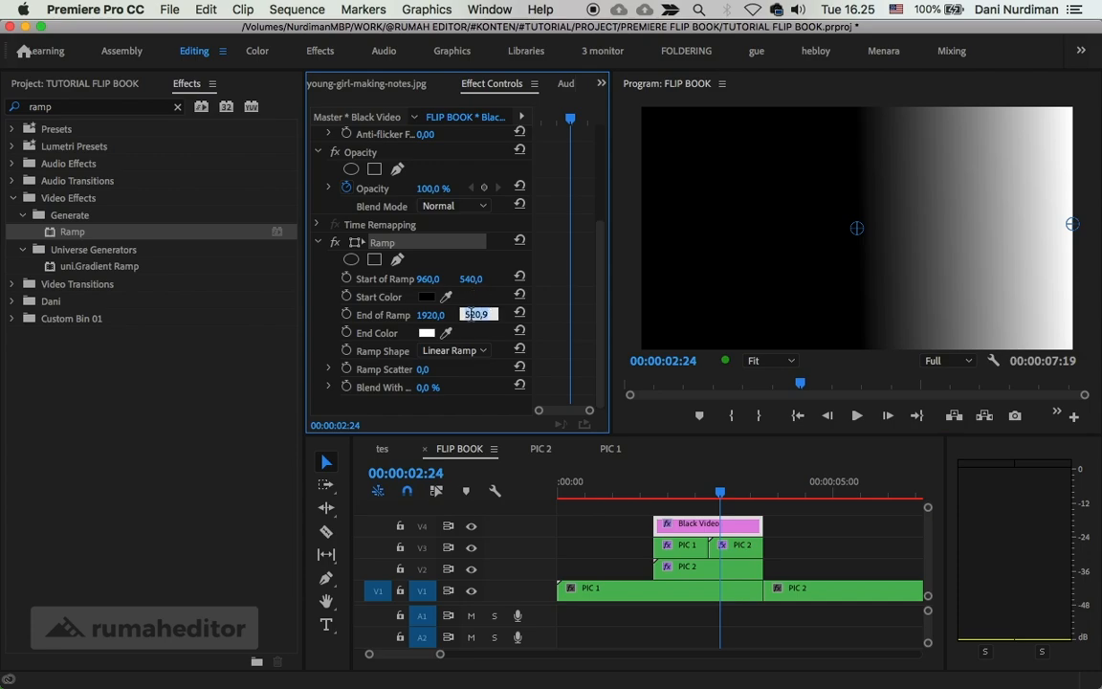
text(540)
key(Return)
Find the Crop effect with the search term "crop", apply it to the Black Video clip and set its Left crop to 50%.
click(176, 108)
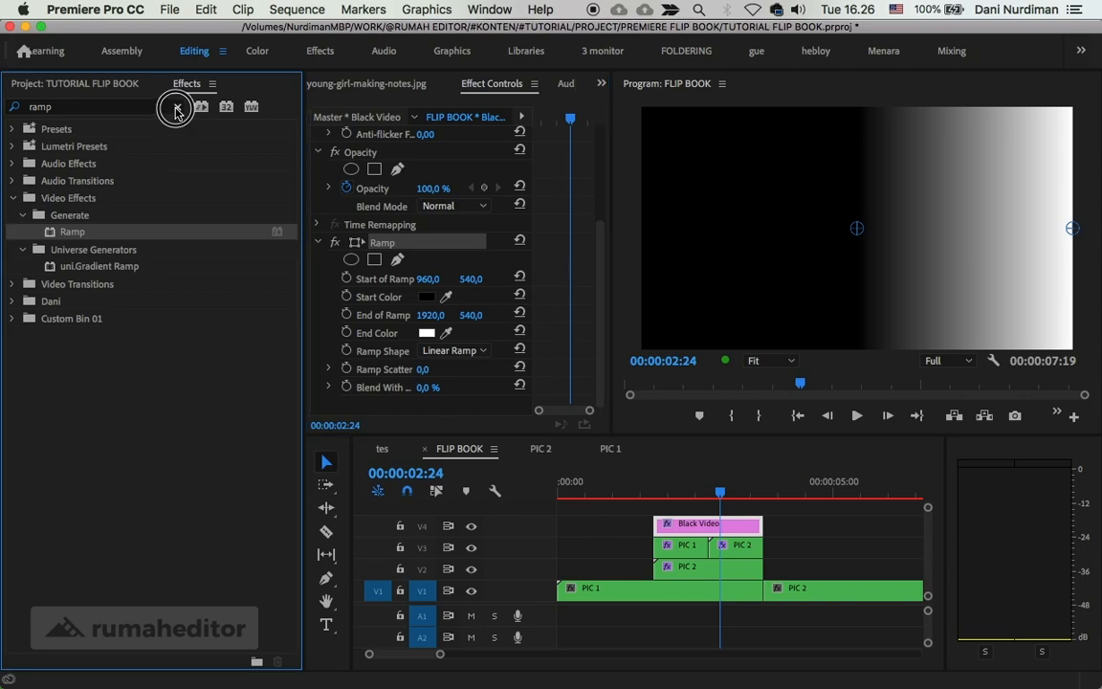
text(crop)
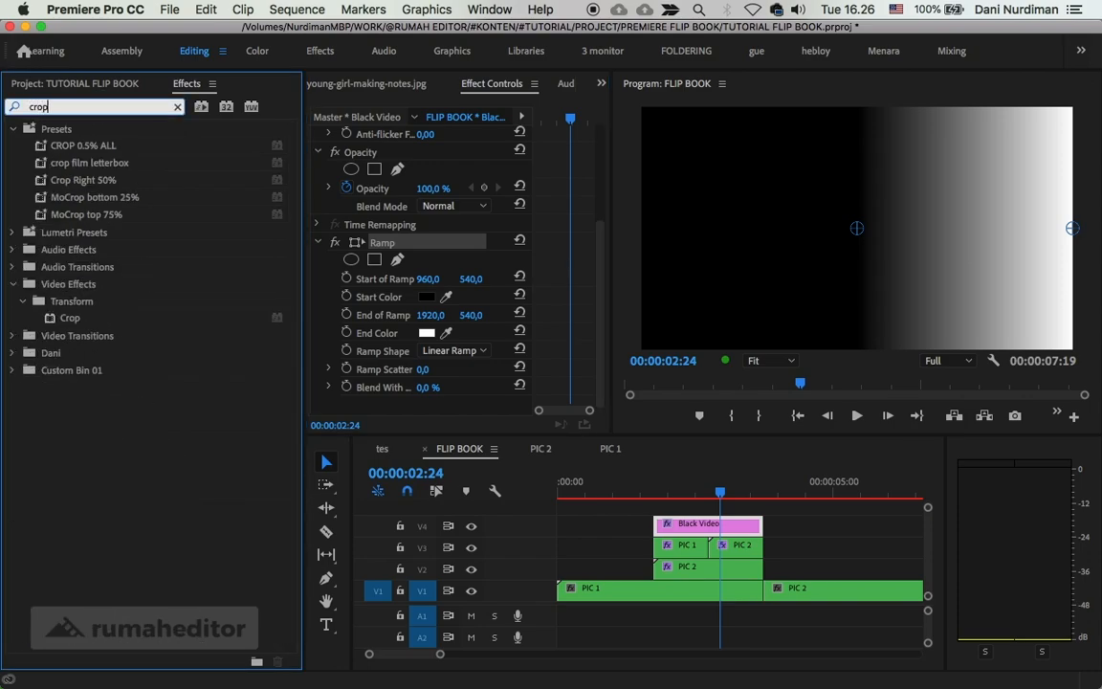
drag(51, 323, 541, 363)
scroll(563, 316, down, 3)
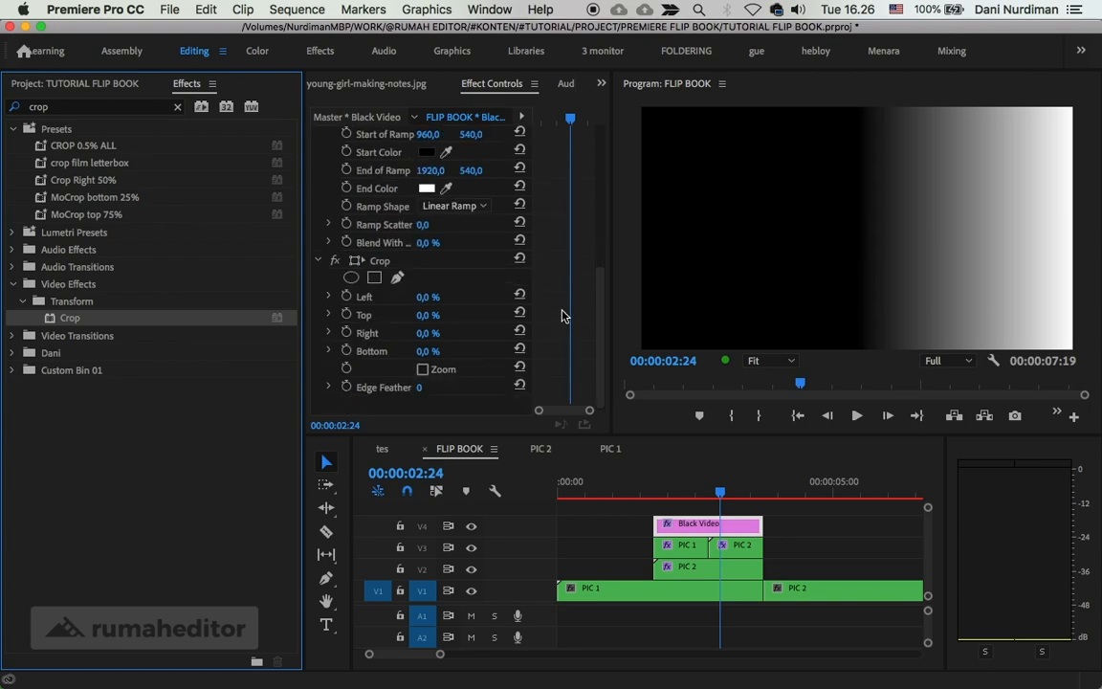
click(345, 260)
click(428, 298)
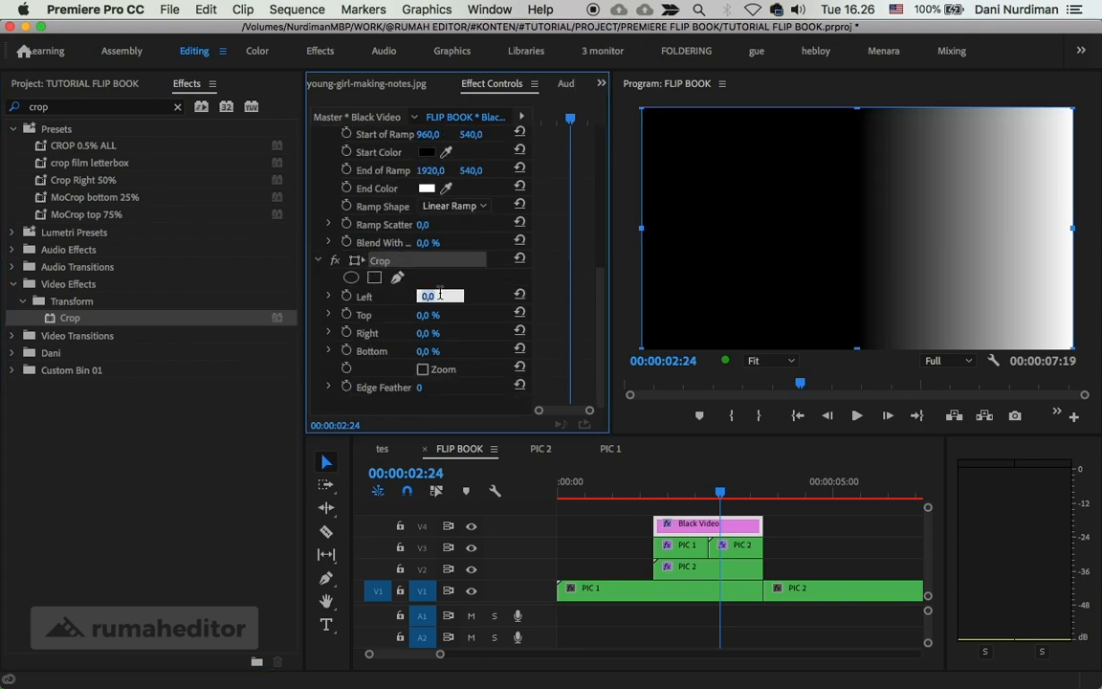
key(Return)
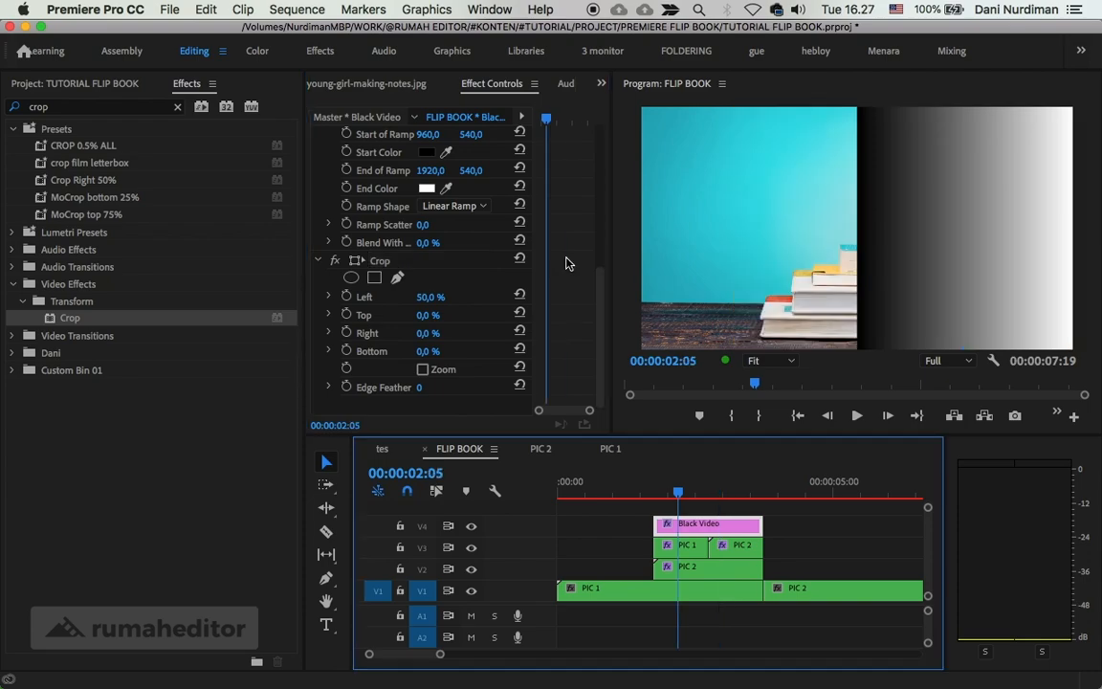
Change the Black Video clip's opacity blend mode to Multiply.
scroll(566, 263, up, 5)
scroll(565, 263, up, 2)
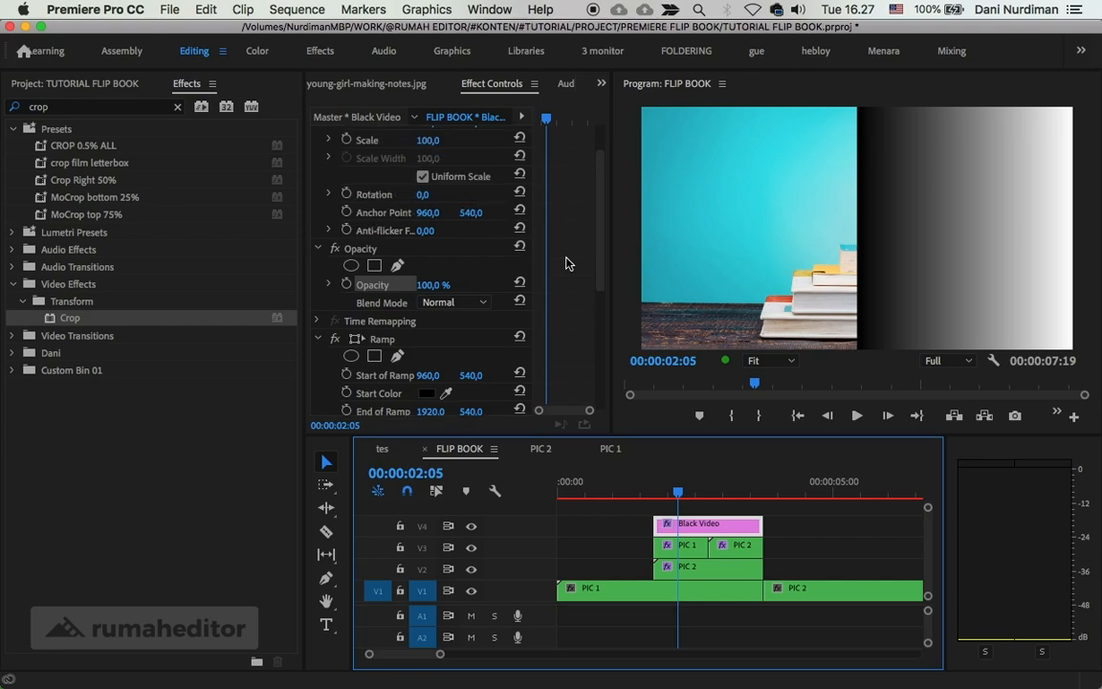
click(481, 302)
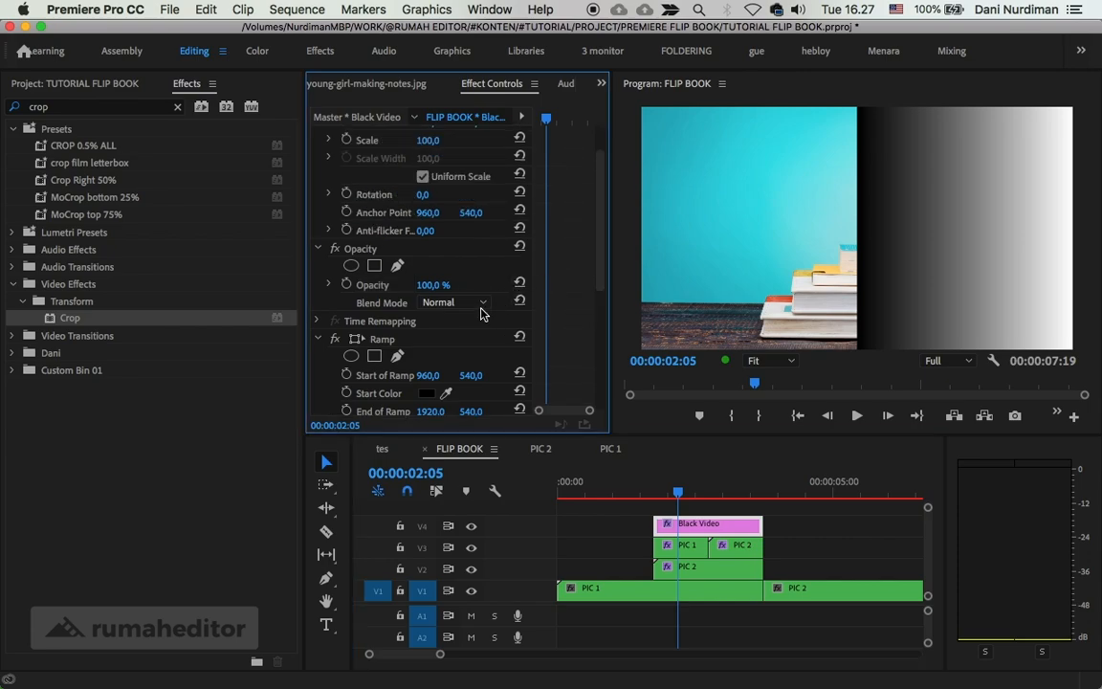
click(458, 379)
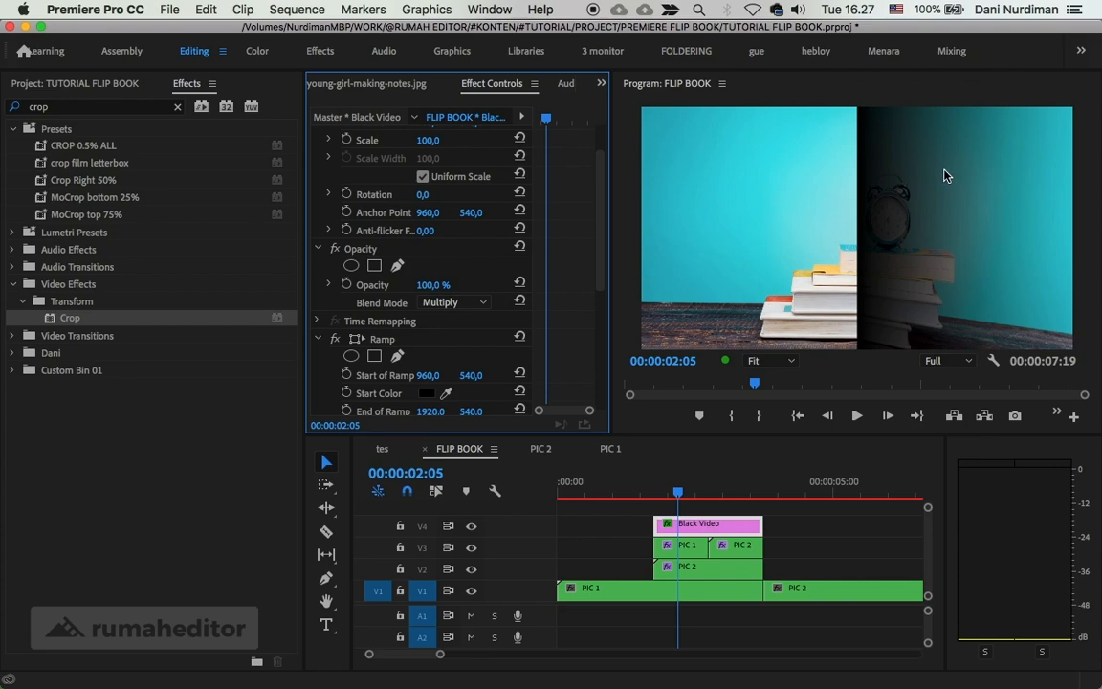
Turn off opacity animation for the Black Video clip and set its opacity to 30%.
click(346, 284)
click(347, 285)
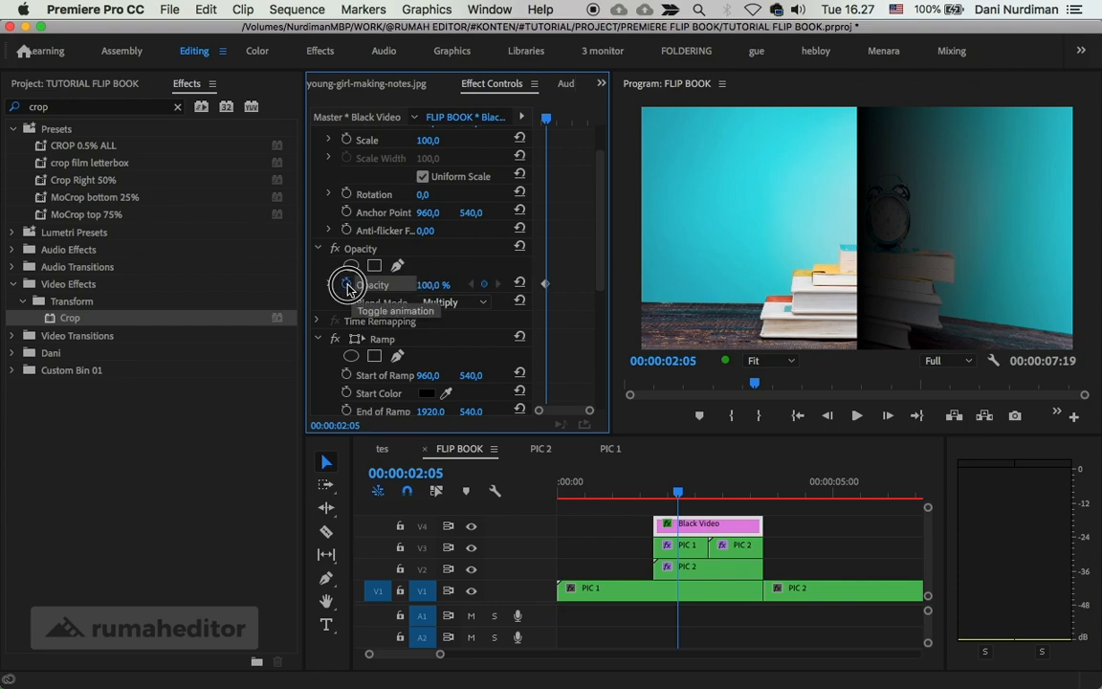
click(683, 384)
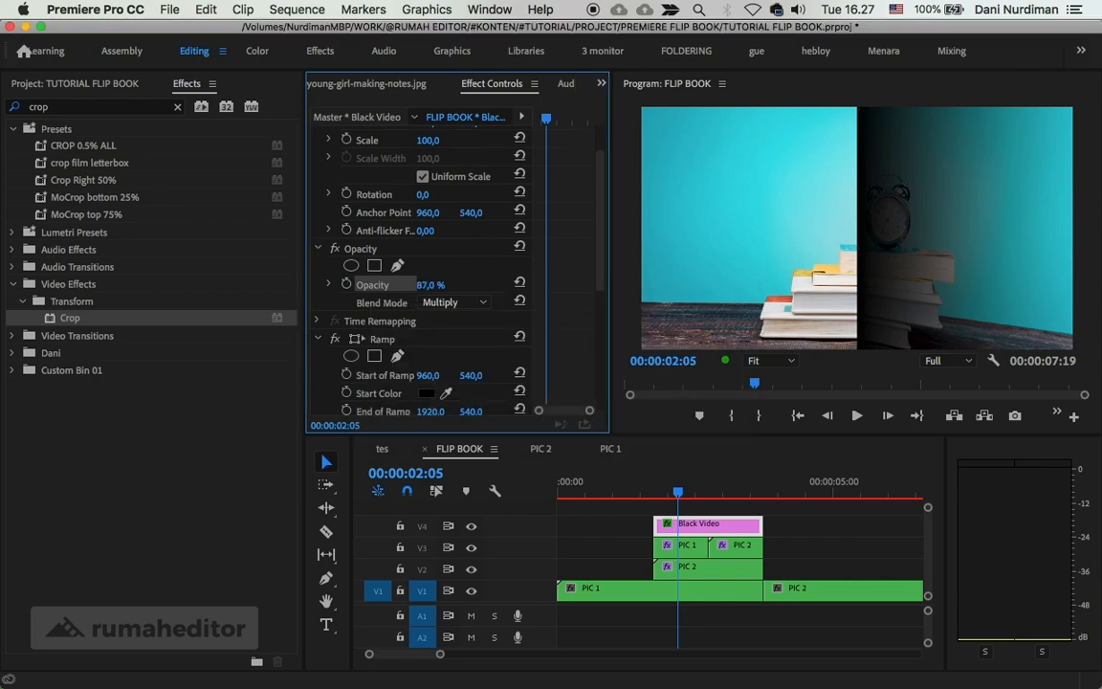
drag(430, 284, 398, 285)
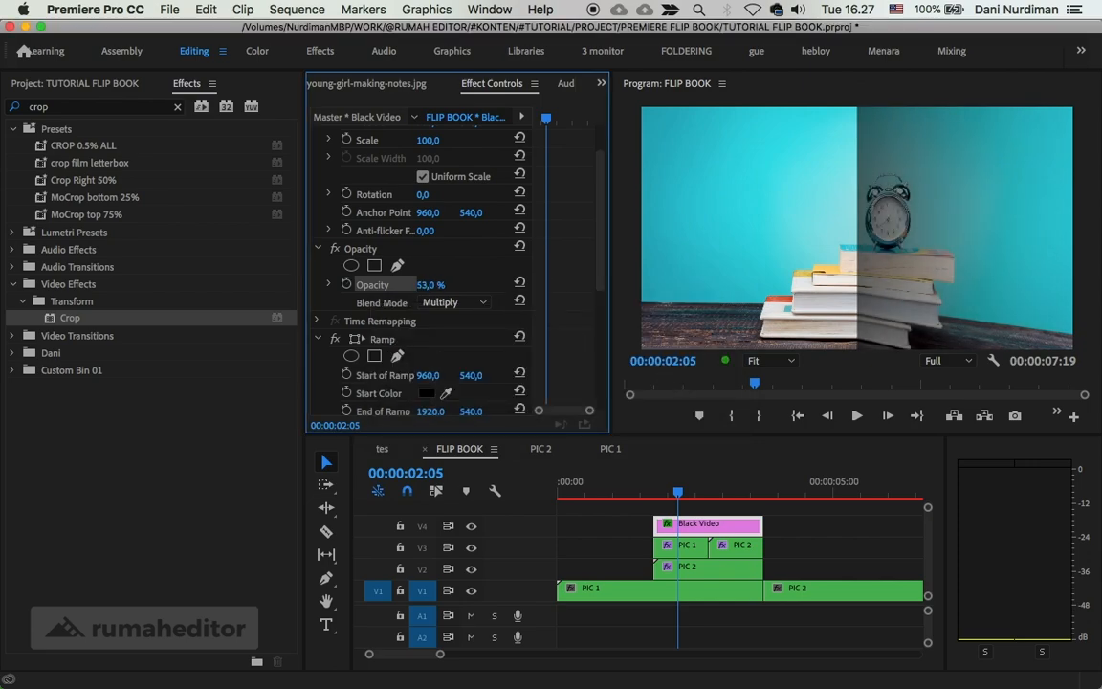
click(433, 284)
text(30)
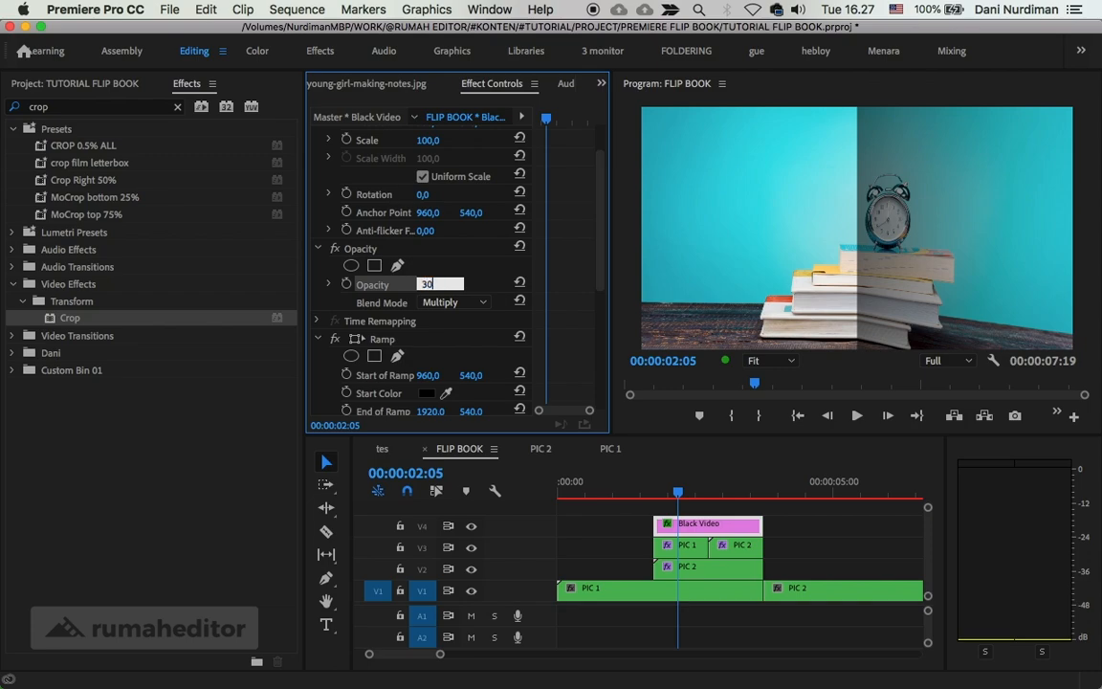
key(Return)
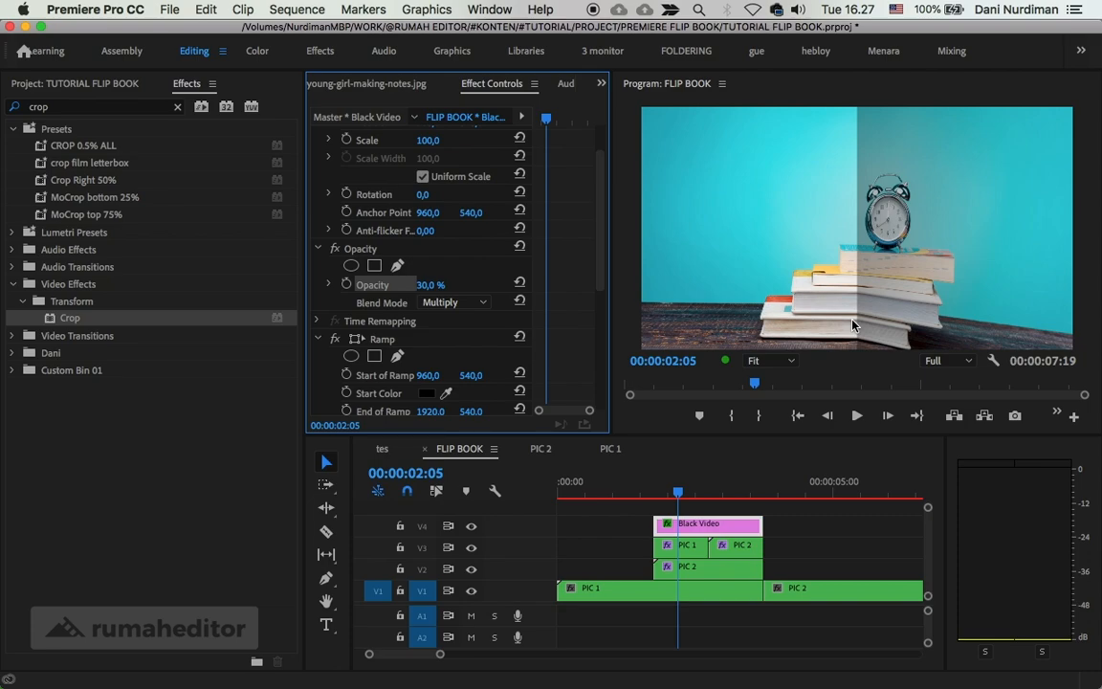
Play back the page-turn transition from just before the short PIC 1 segment and check the shading.
drag(654, 491, 648, 490)
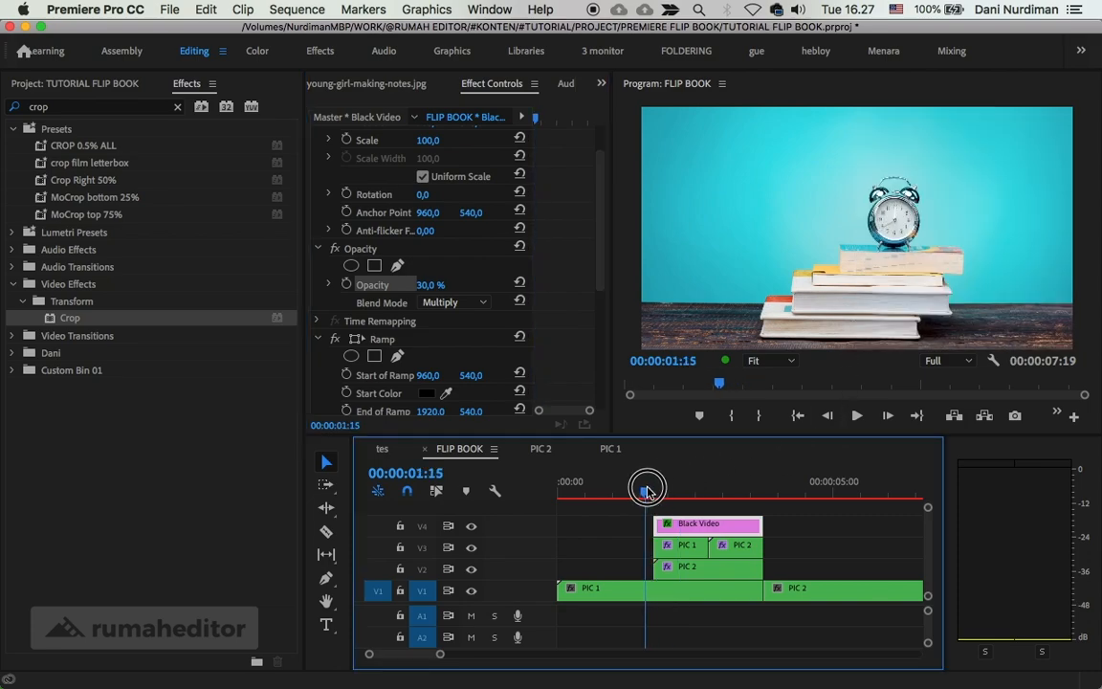
key(space)
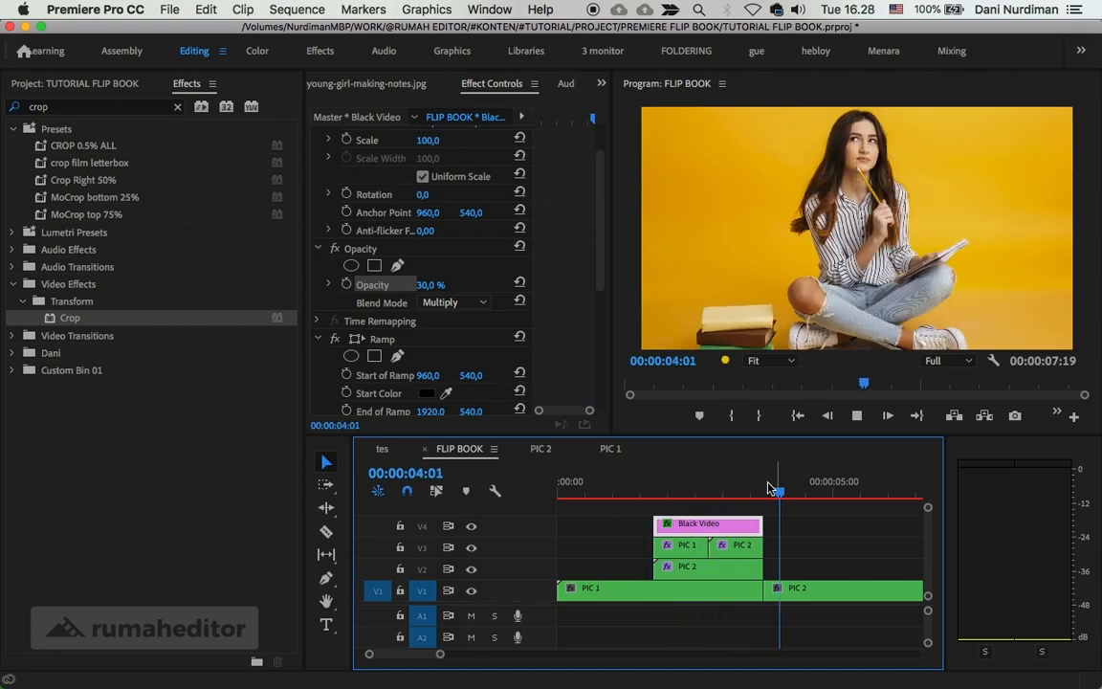
mouse_move(659, 491)
mouse_down()
mouse_move(723, 492)
mouse_move(676, 492)
mouse_up()
Apply the default transition to both the start and the end of the Black Video clip on V4.
click(658, 525)
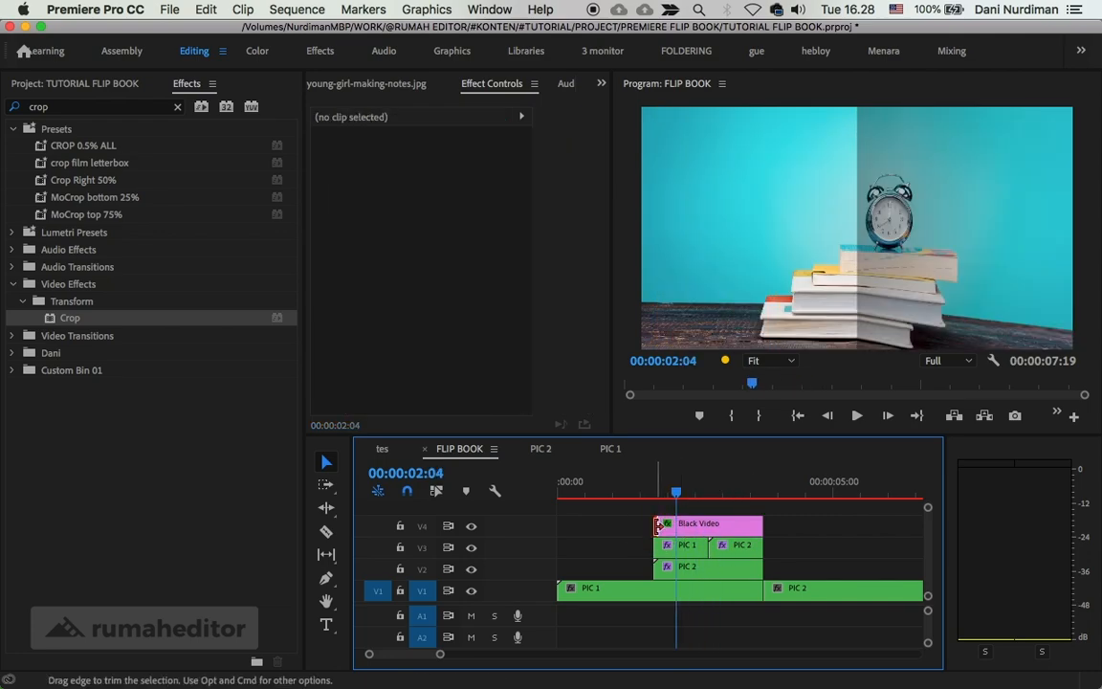
right_click(658, 527)
click(724, 636)
right_click(780, 528)
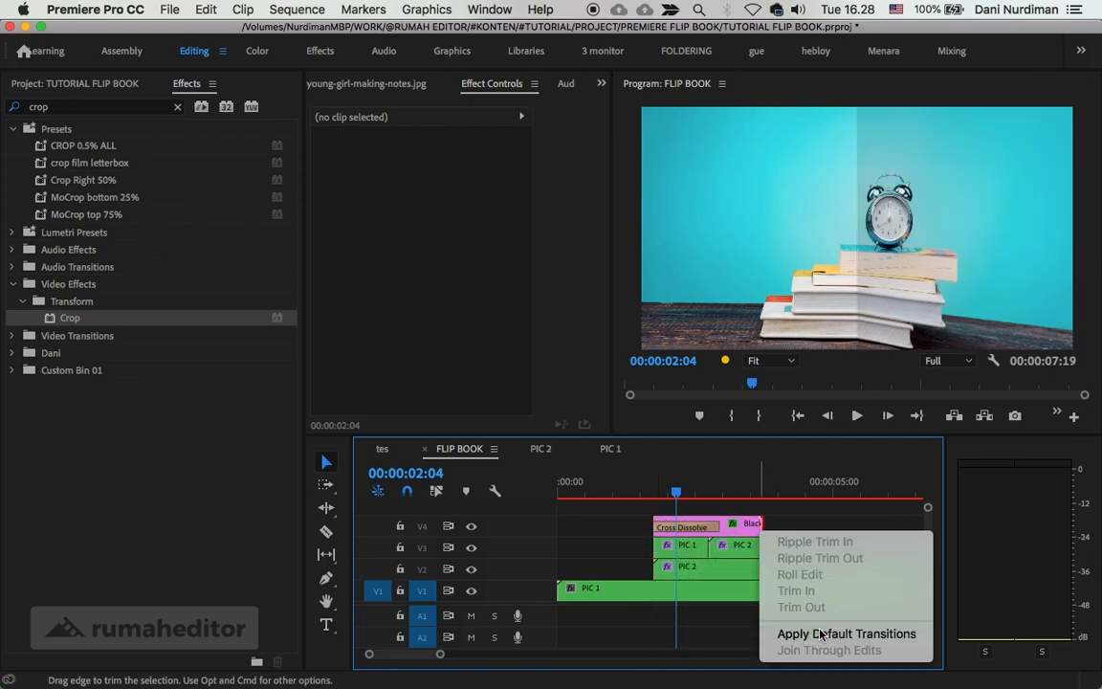
click(773, 633)
Scrub through the transition and render the effects between the In and Out points around the layered segments.
drag(676, 492, 713, 482)
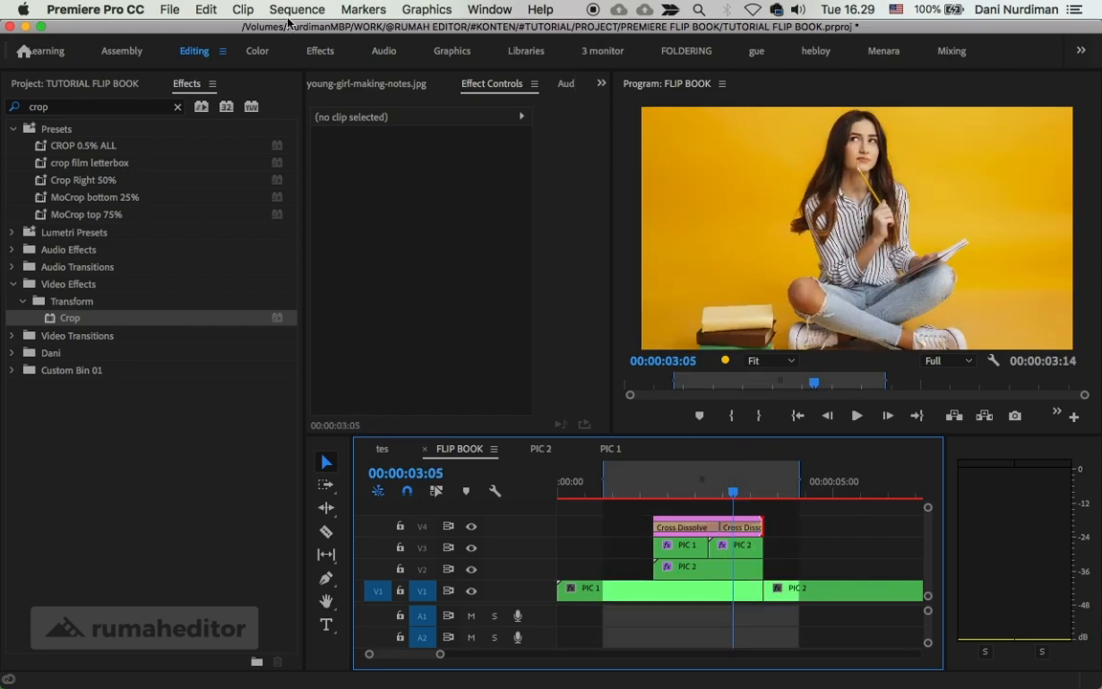
click(297, 9)
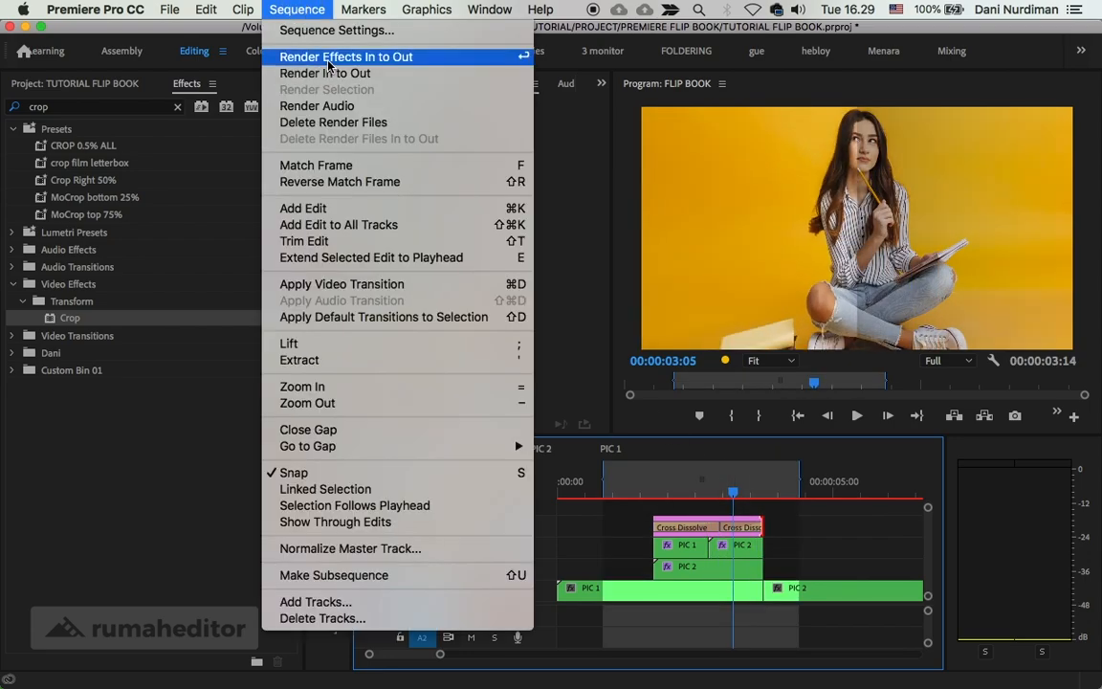
click(296, 52)
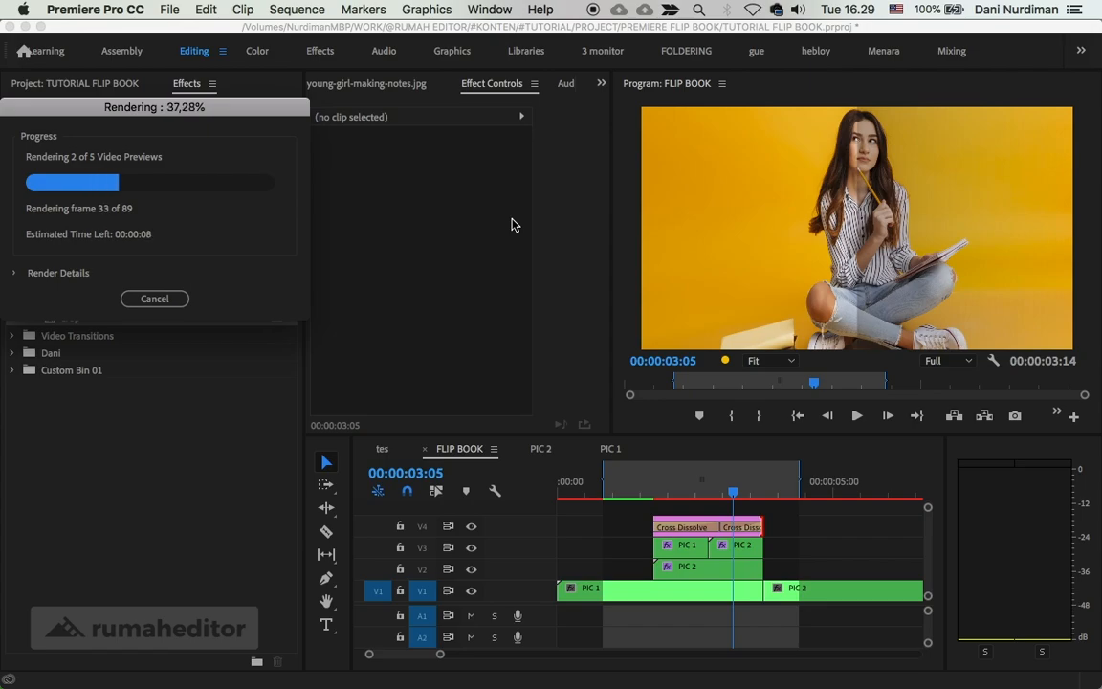
key(grave)
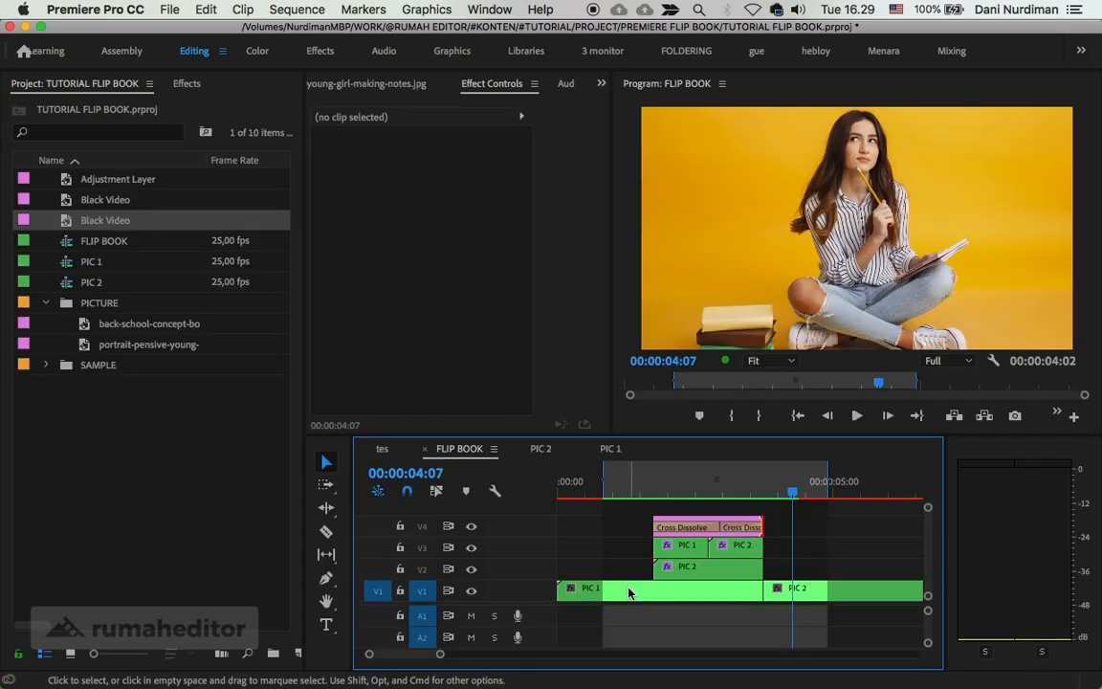
Scrub through the rendered transition in FLIP BOOK and open the nested PIC 1 sequence to examine its source picture clip.
double_click(634, 594)
click(461, 448)
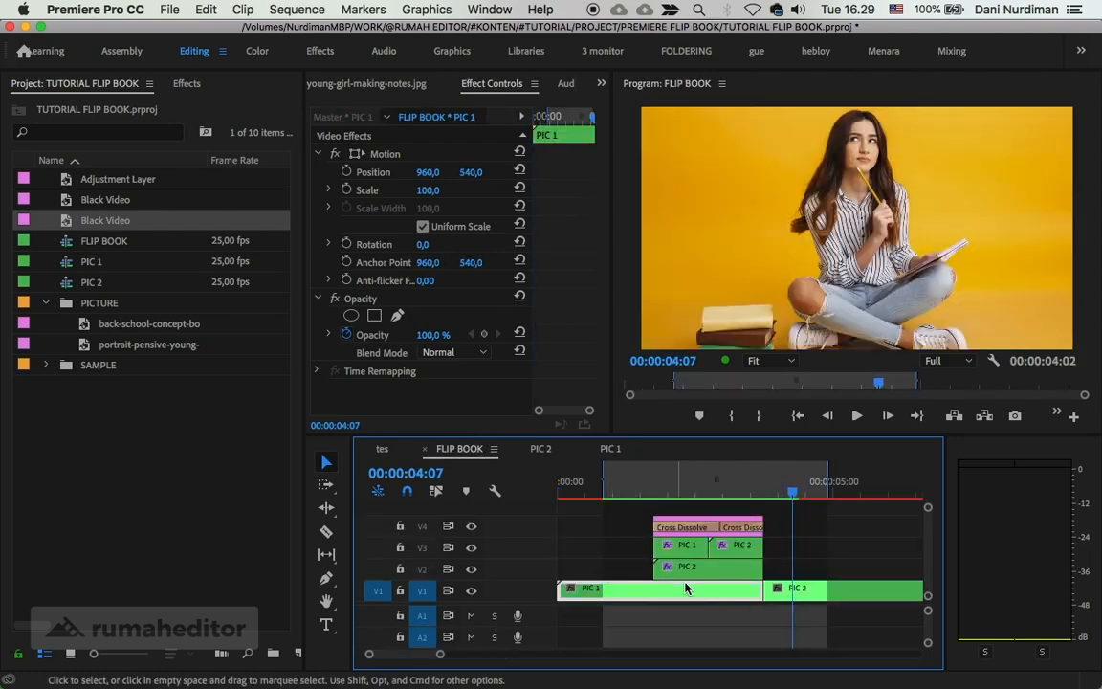
click(626, 496)
drag(697, 501, 634, 497)
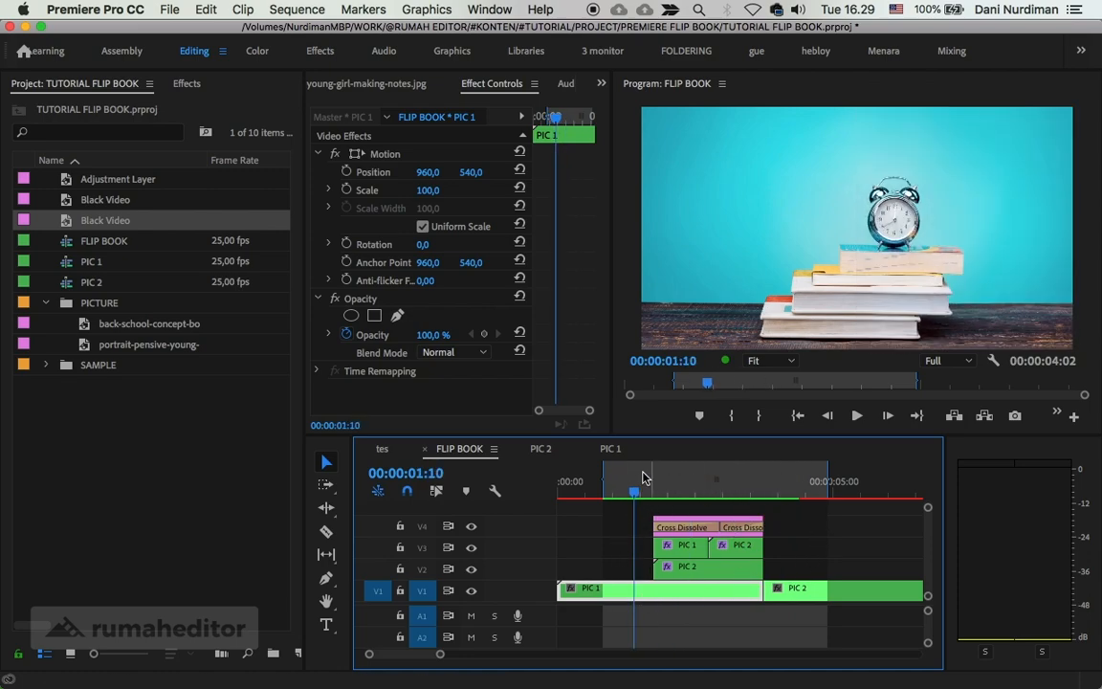
click(669, 484)
drag(670, 484, 626, 488)
double_click(641, 595)
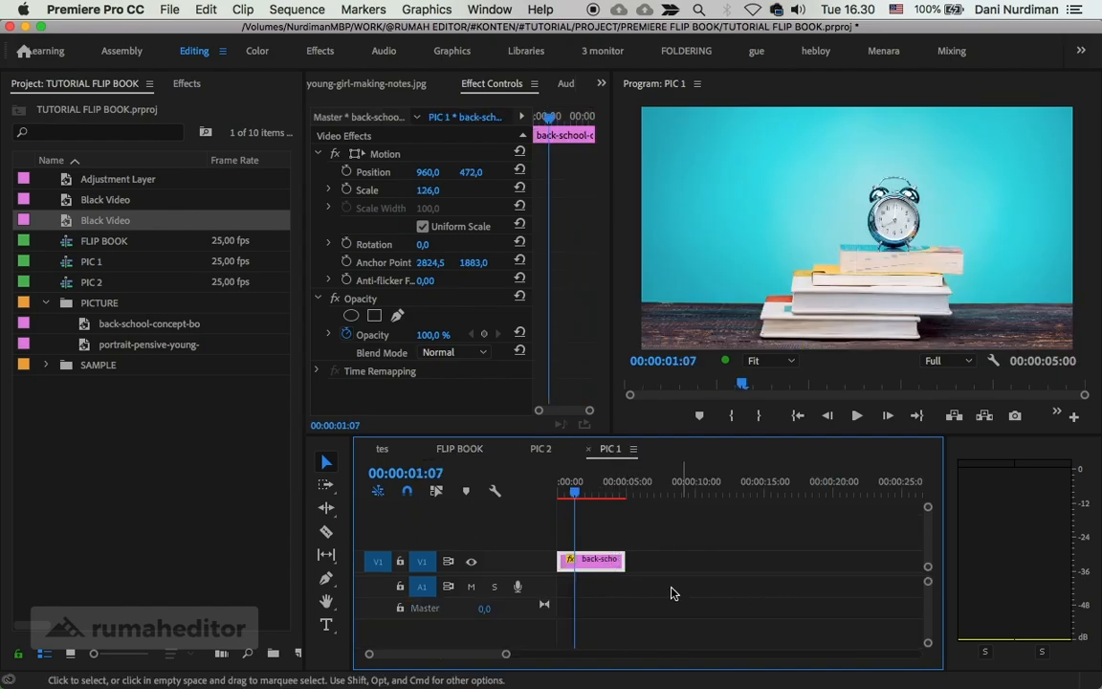
click(609, 569)
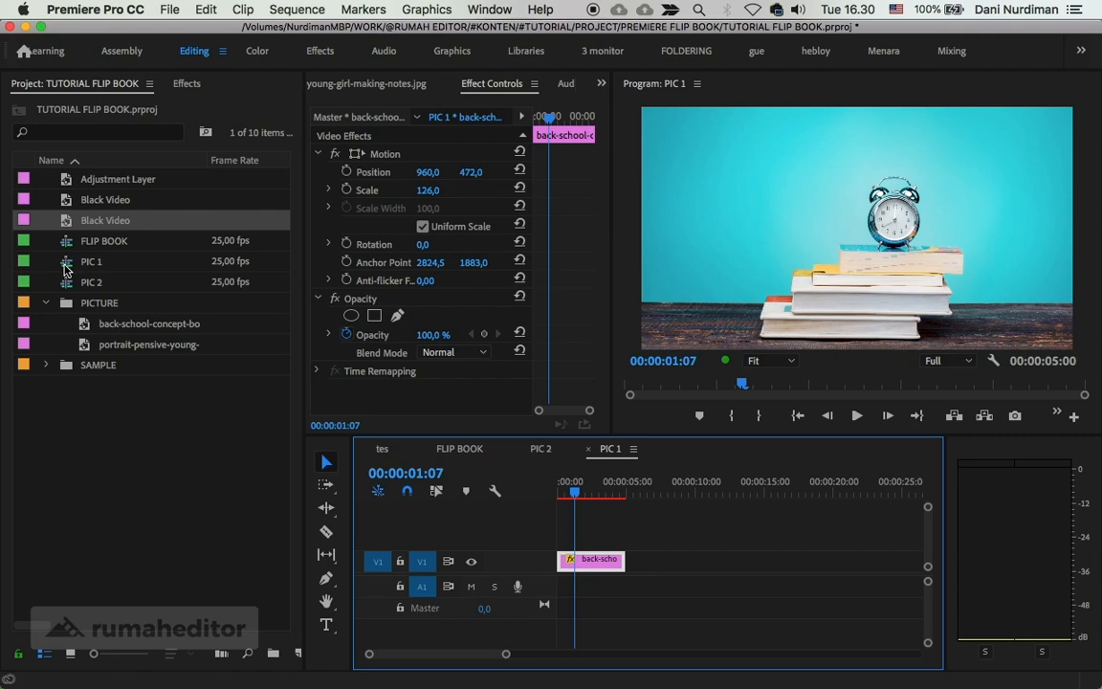
Select the PIC 1 sequence in the project and save the project.
click(65, 270)
key(super+s)
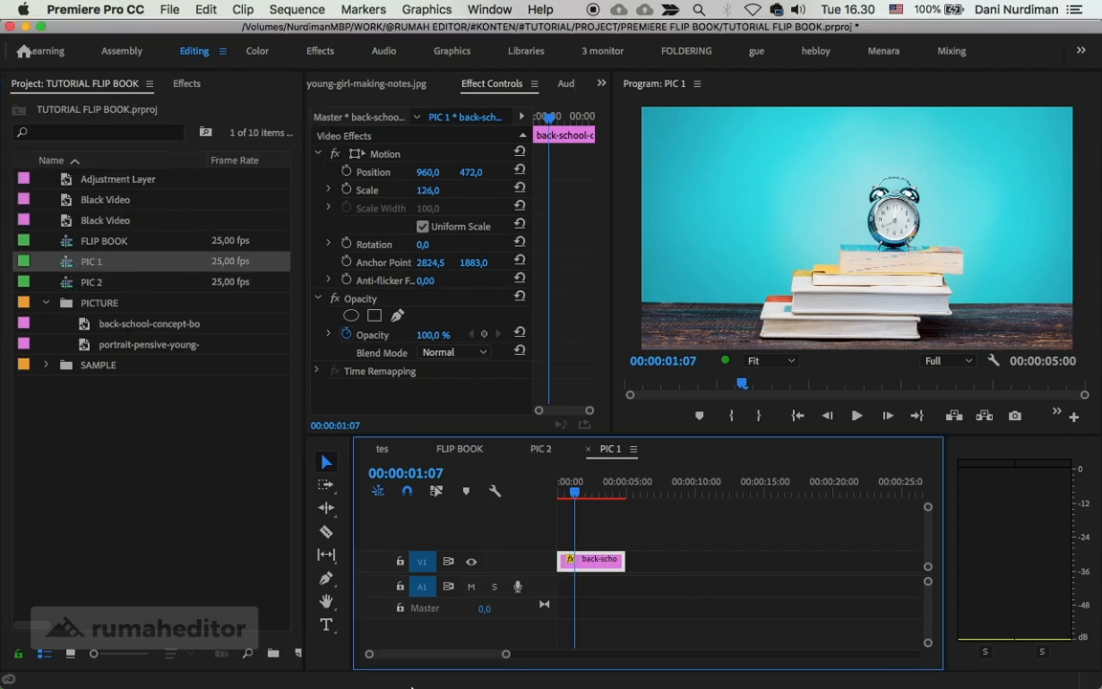
Import close-up-young-man-hands-writing-notes.jpg and girl-doing-her-homework-while-wearing-face-mask.jpg from the FREEPIK folder in Finder into the PICTURE bin.
click(246, 659)
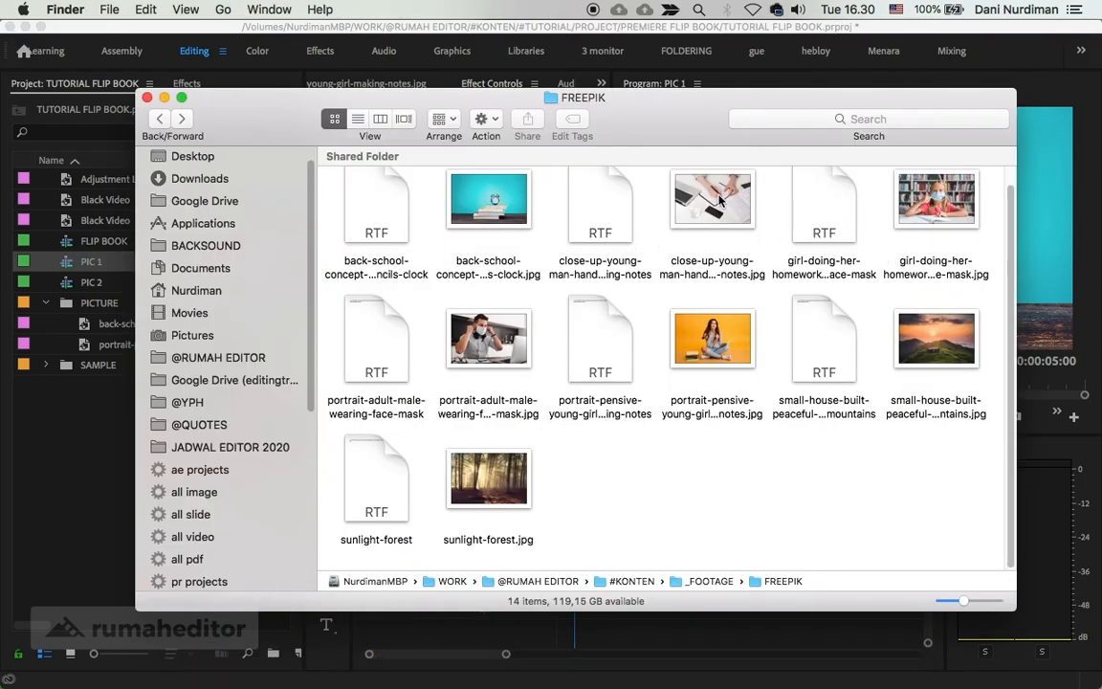
drag(719, 199, 110, 300)
mouse_move(91, 297)
mouse_down()
mouse_move(57, 331)
mouse_move(86, 308)
mouse_up()
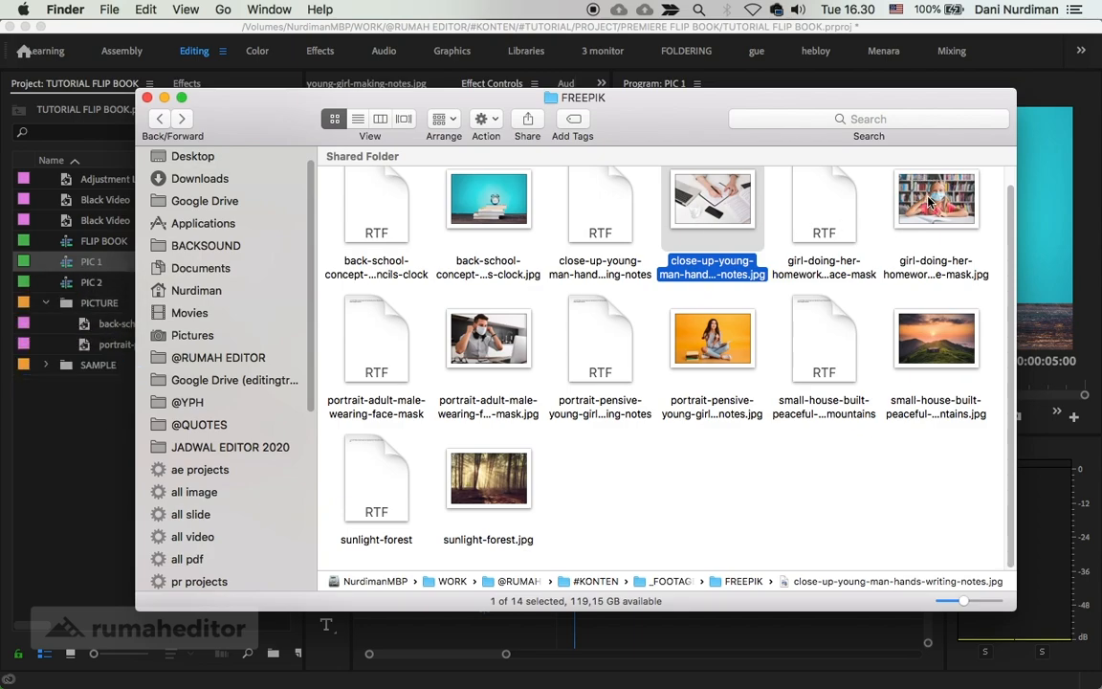
drag(928, 203, 93, 304)
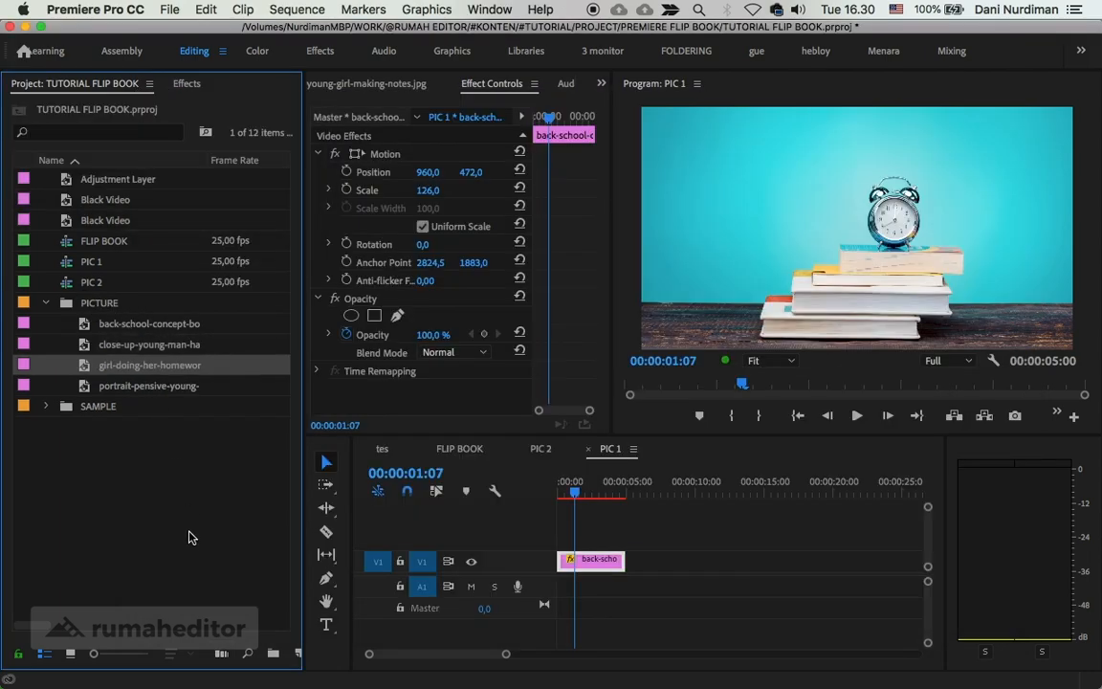
Replace the clock picture clip on V1 of PIC 1 with girl-doing-her-homework-while-wearing-face-mask.jpg.
double_click(84, 371)
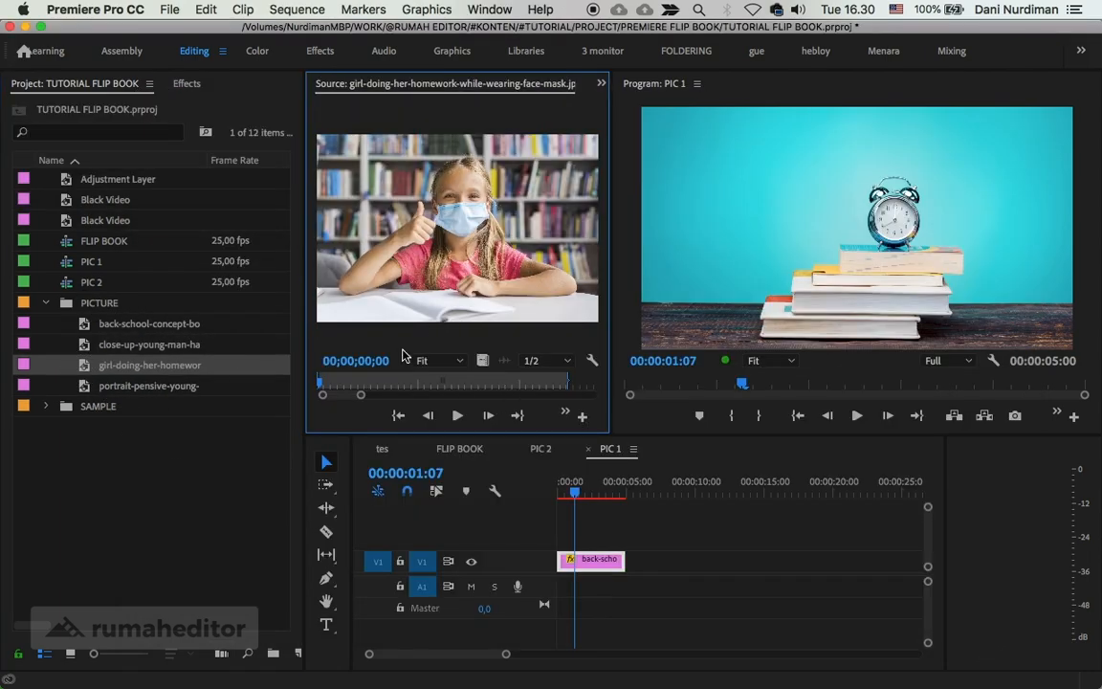
click(599, 562)
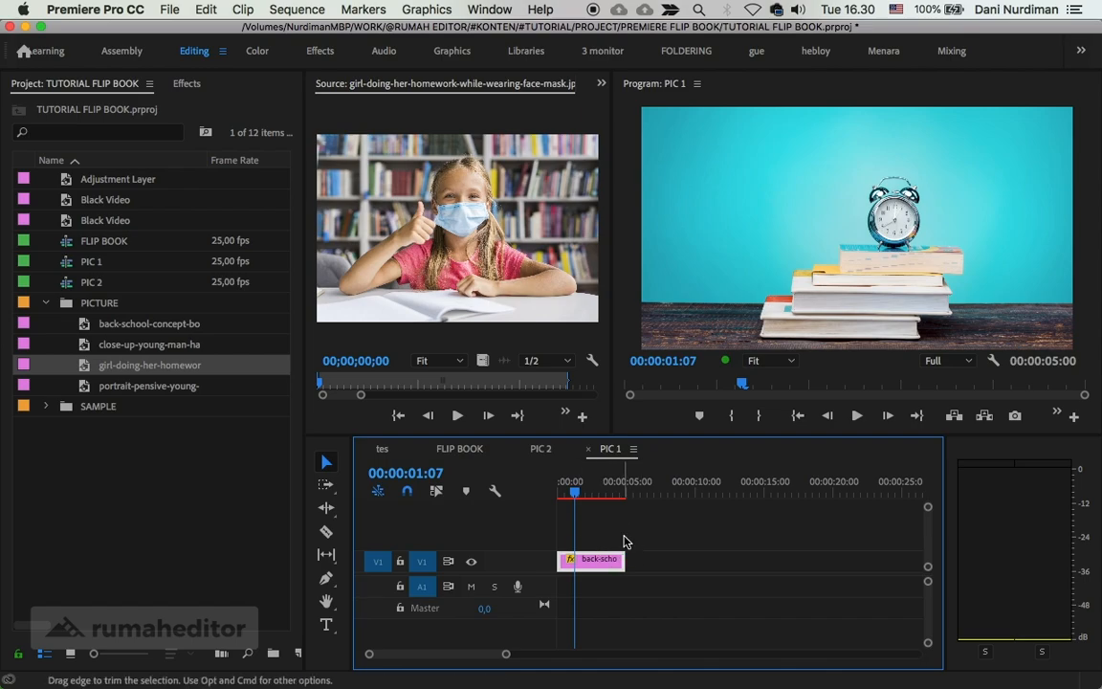
drag(486, 357, 600, 565)
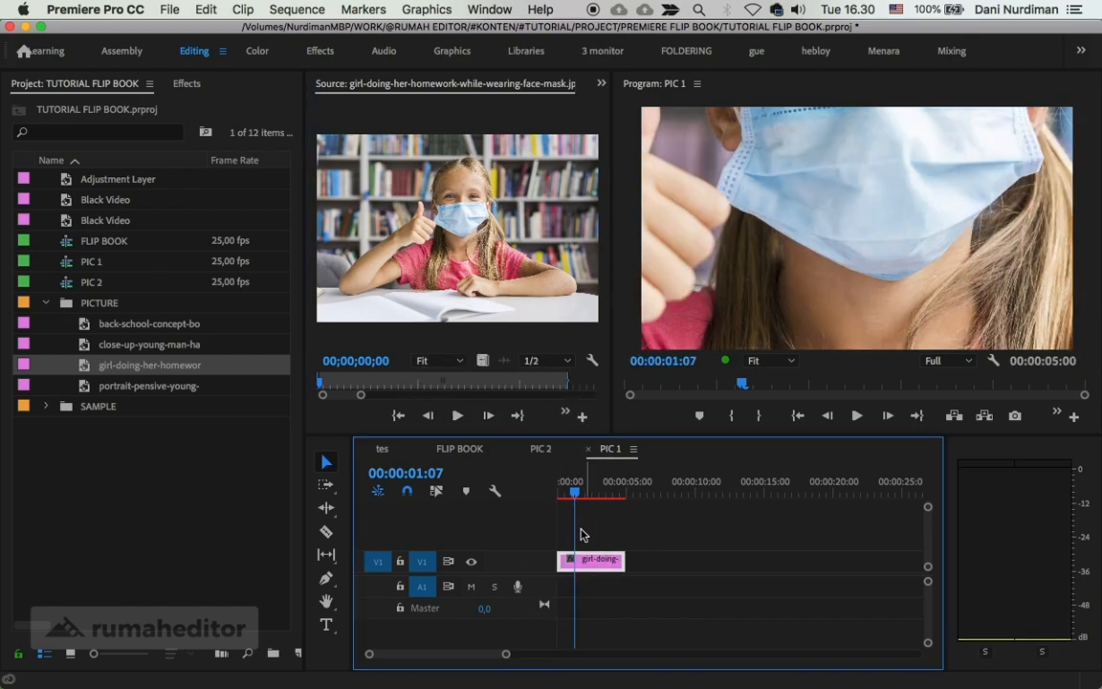
Scale the girl picture in PIC 1 to the frame size and set its Scale to 120.
right_click(593, 561)
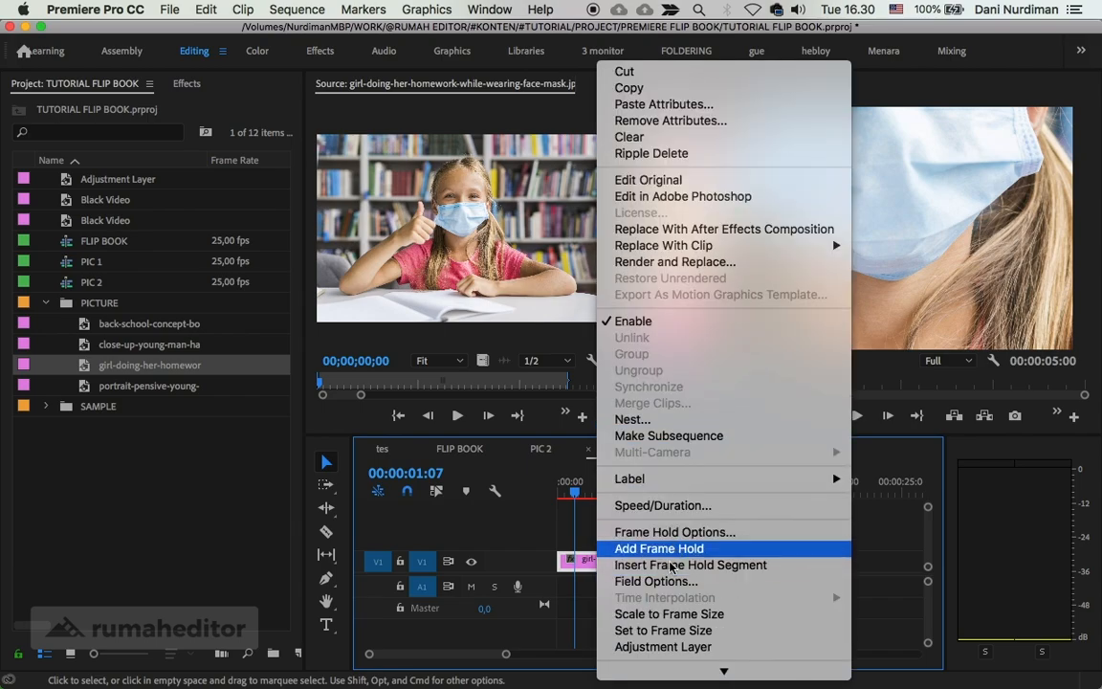
click(632, 612)
click(601, 84)
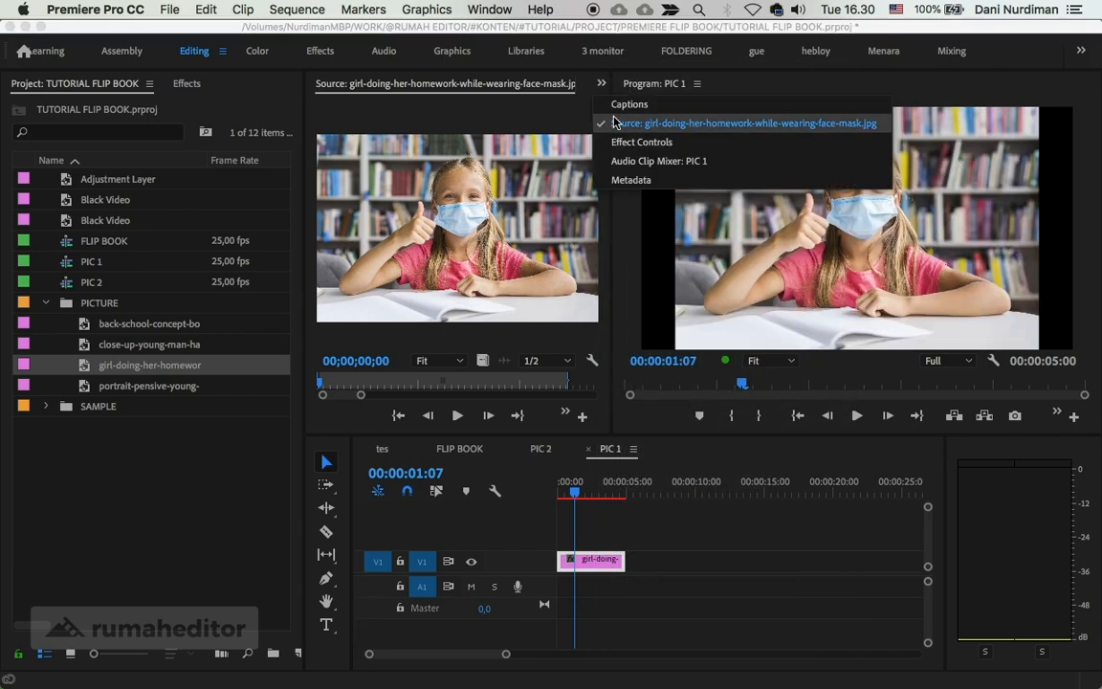
click(617, 138)
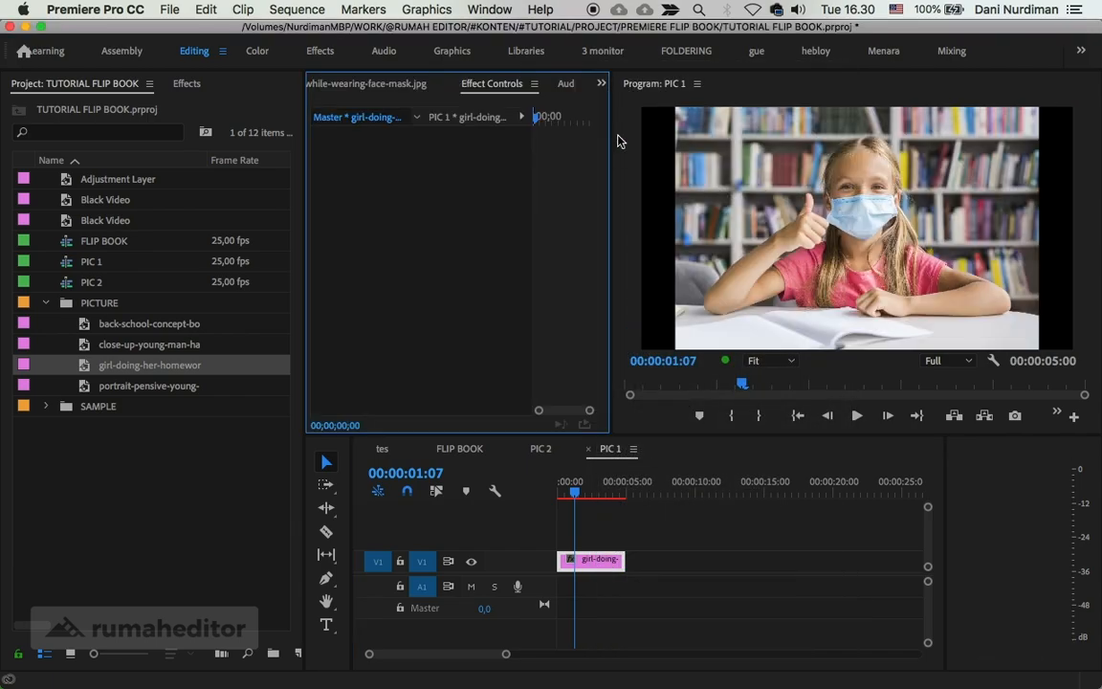
click(589, 564)
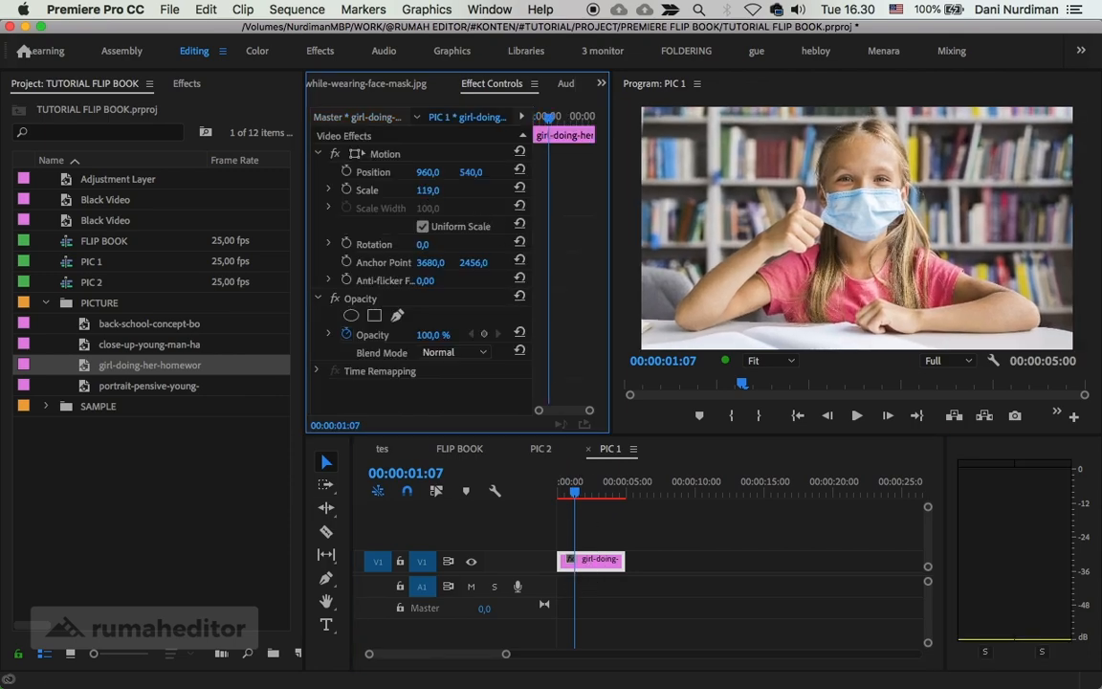
drag(428, 190, 429, 190)
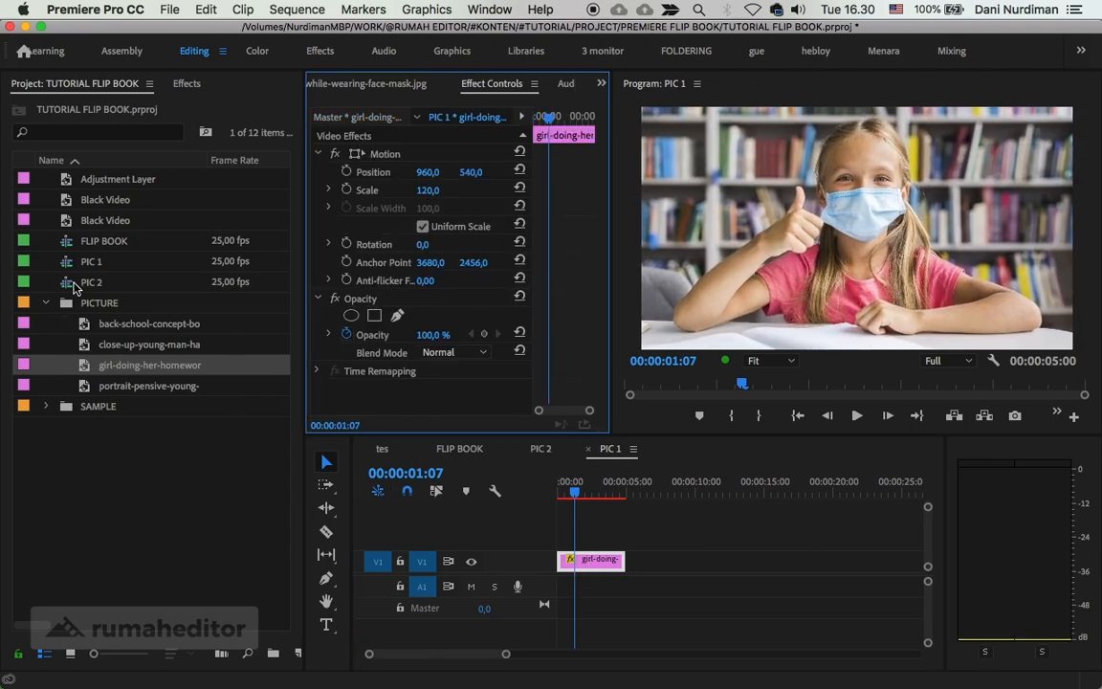
Open the PIC 2 sequence and replace its V1 picture clip with close-up-young-man-hands-writing-notes.jpg.
double_click(73, 282)
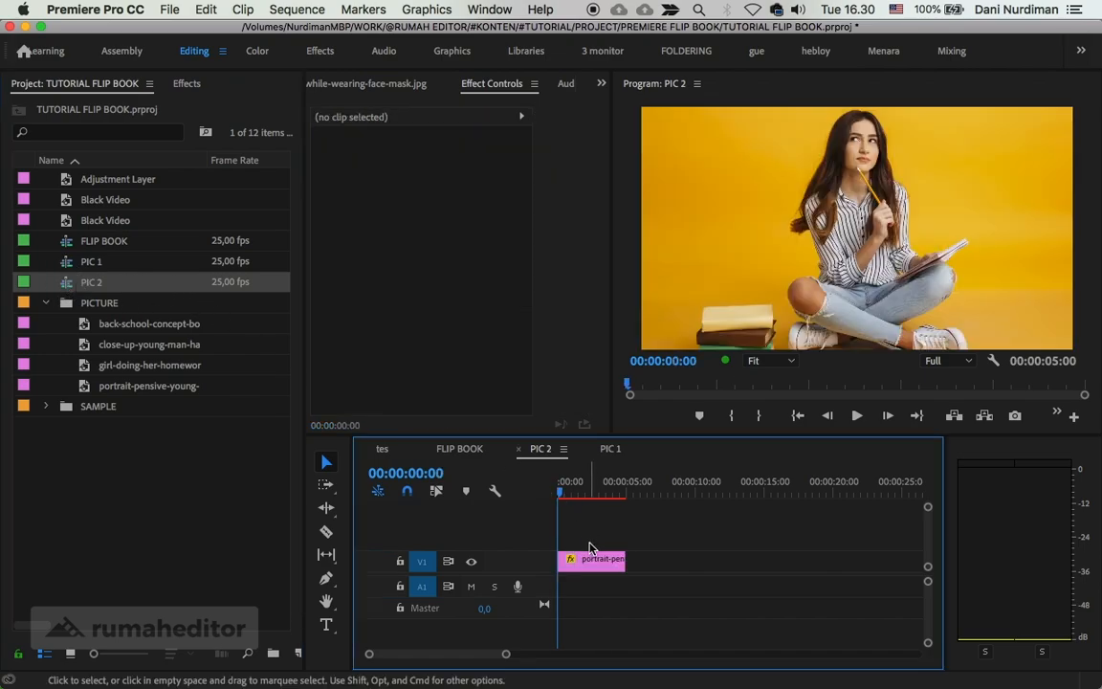
click(592, 562)
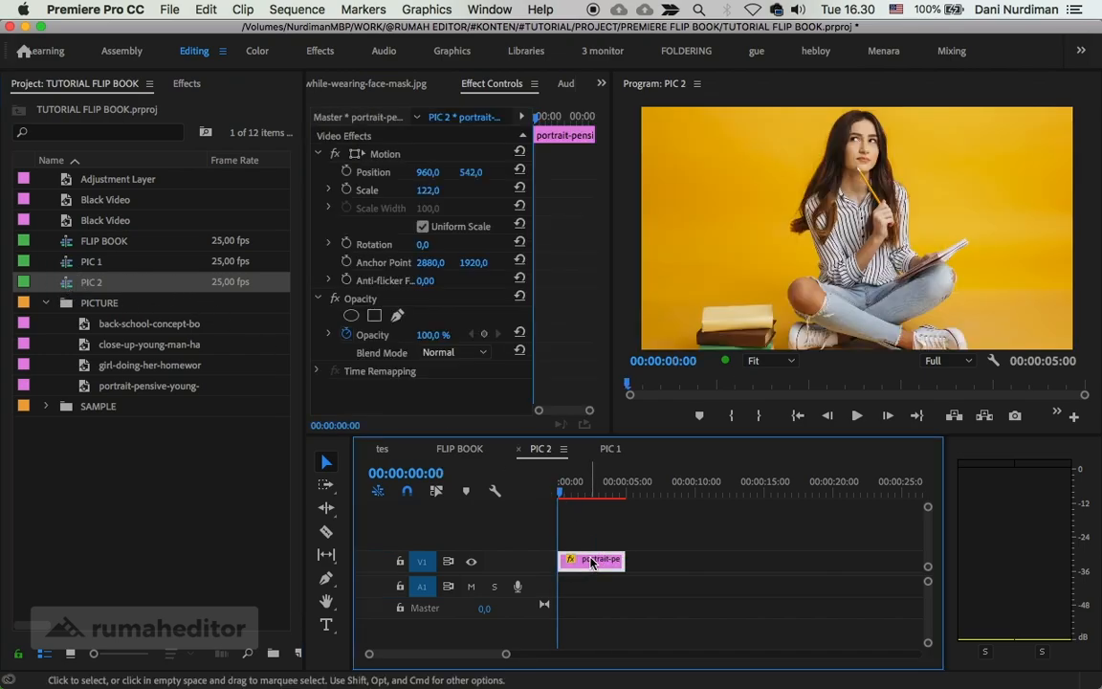
double_click(85, 346)
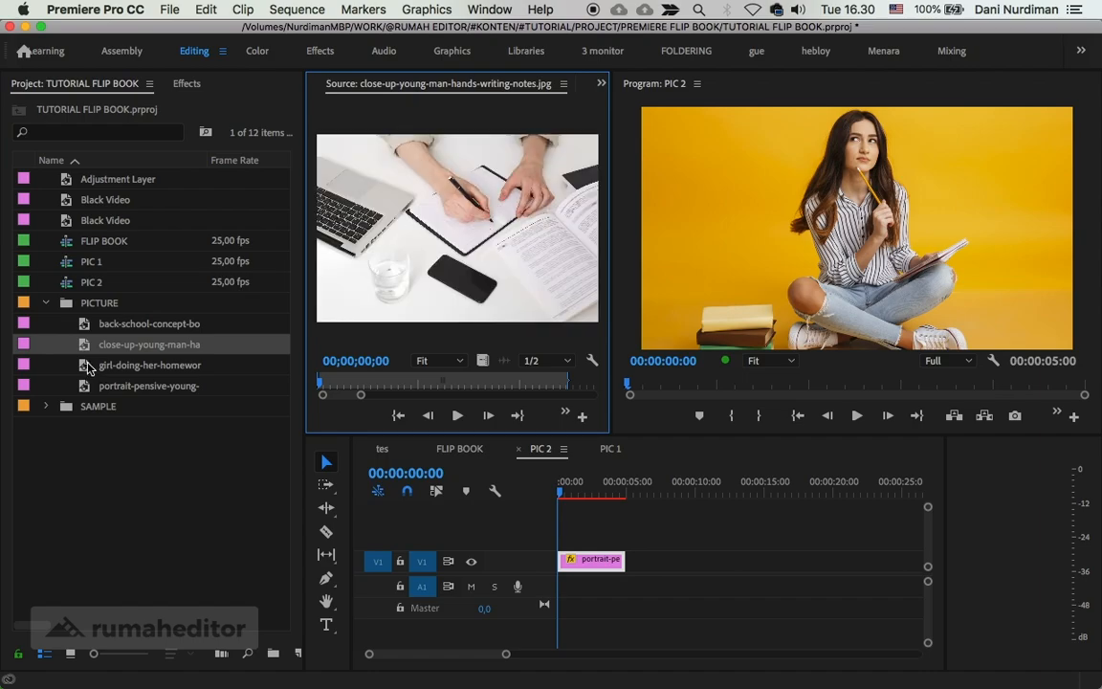
drag(86, 346, 597, 564)
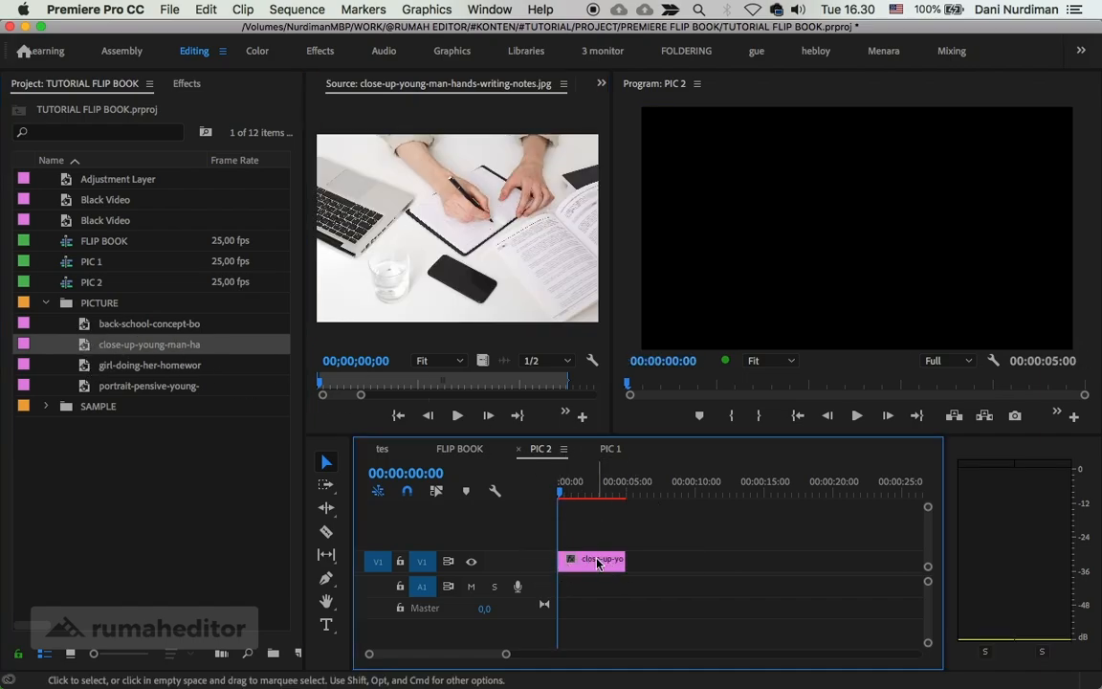
Scale the writing-hands picture in PIC 2 to the frame size and increase its Scale to fill the frame.
right_click(600, 566)
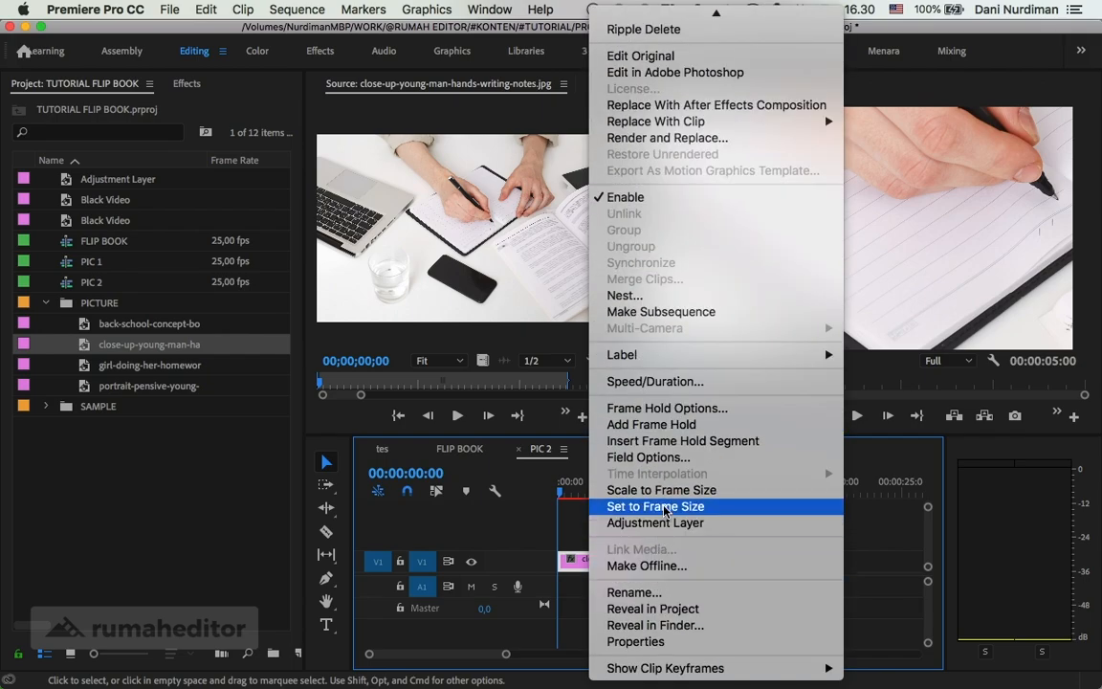
click(651, 489)
click(601, 84)
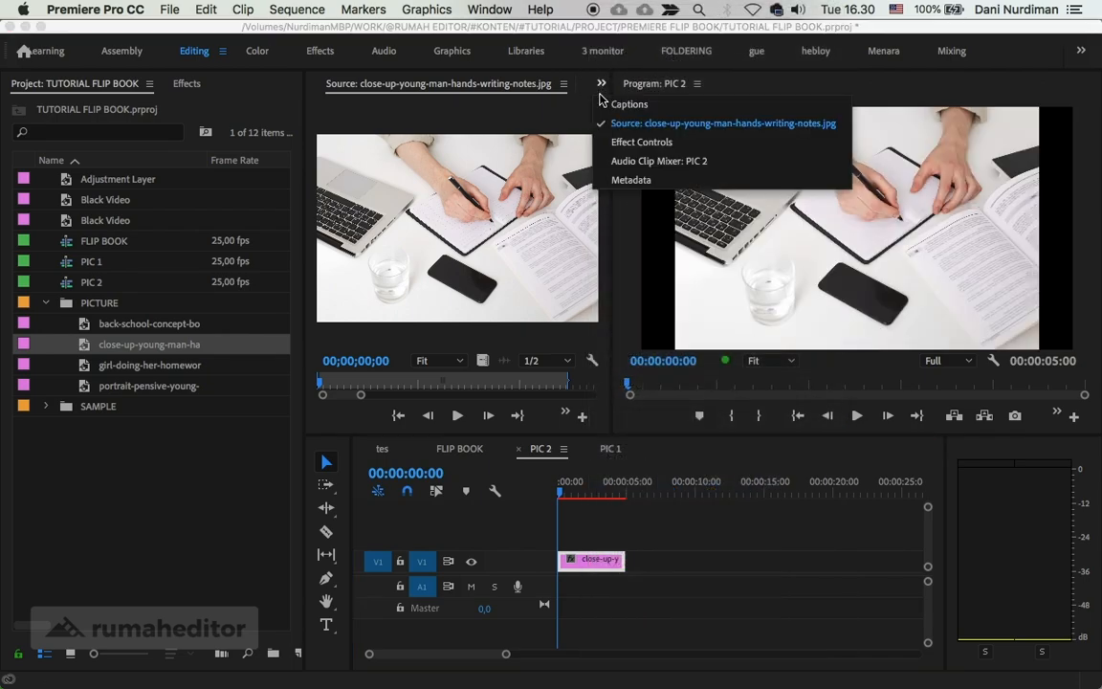
click(619, 142)
click(574, 564)
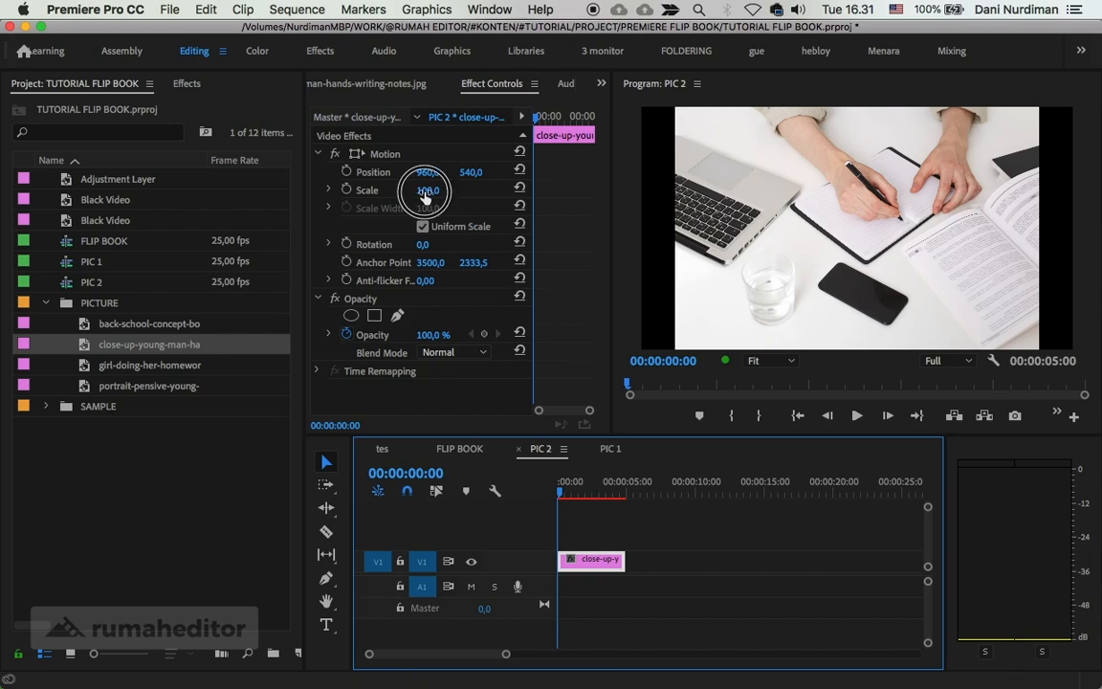
drag(423, 191, 506, 174)
click(656, 508)
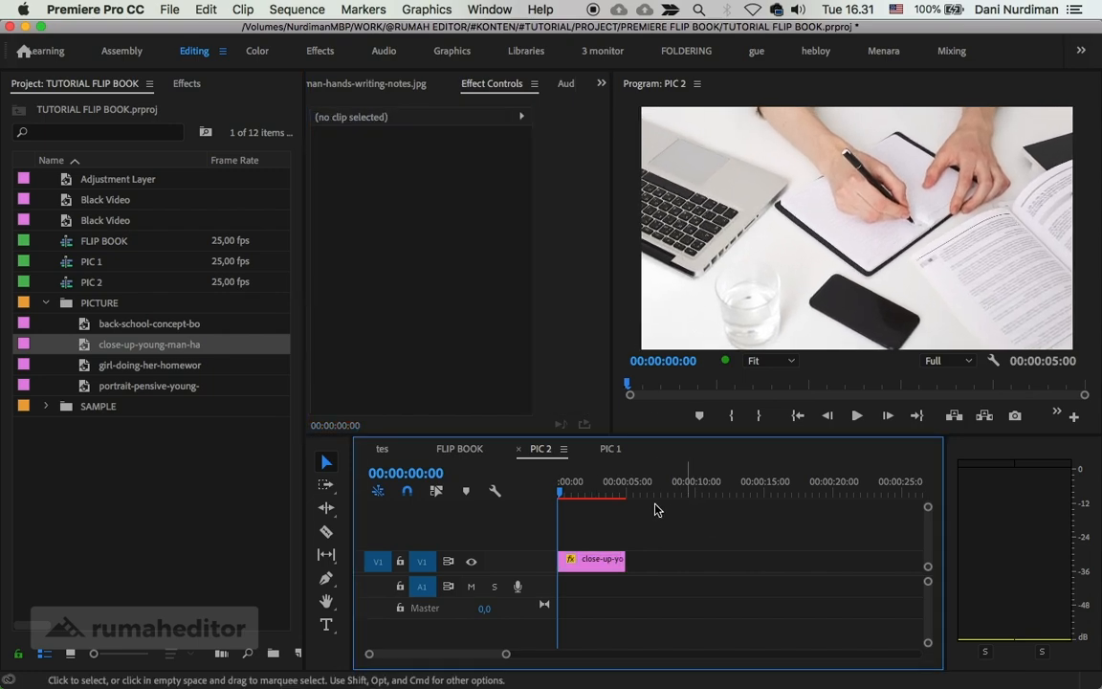
Return to the FLIP BOOK sequence, move the playhead to 00:00:00:23 and set the playback resolution to 1/2.
click(461, 448)
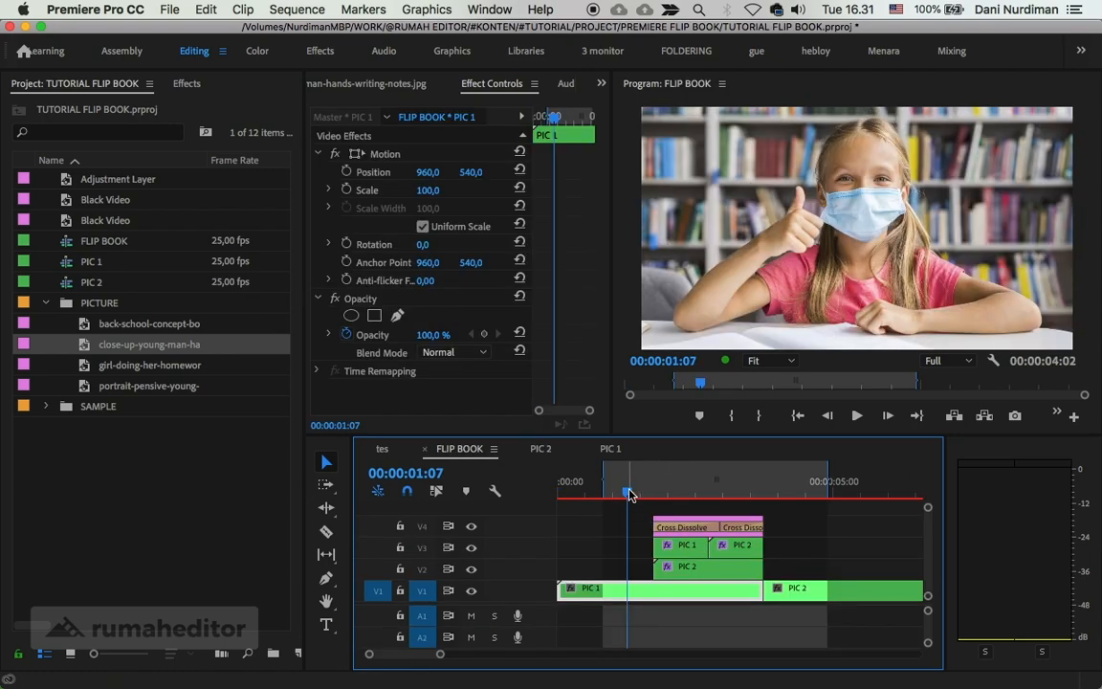
mouse_move(623, 489)
mouse_down()
mouse_move(779, 489)
mouse_move(618, 488)
mouse_up()
drag(618, 488, 607, 488)
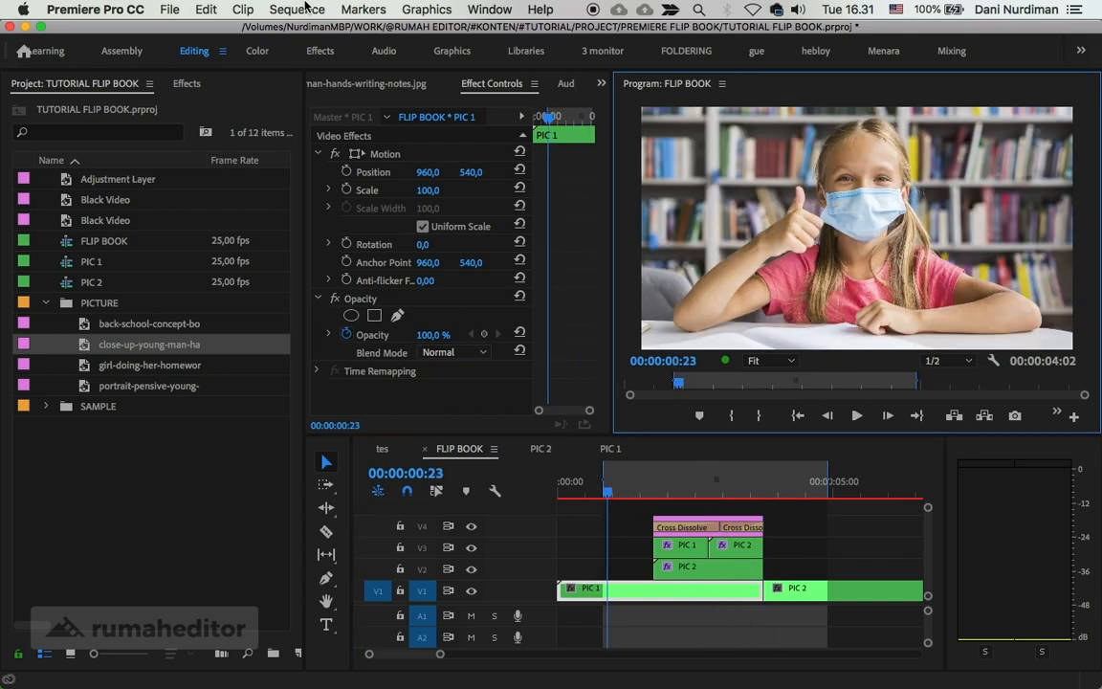
Render the FLIP BOOK sequence between its In and Out points and play the transition in a maximized program monitor.
click(301, 10)
click(311, 58)
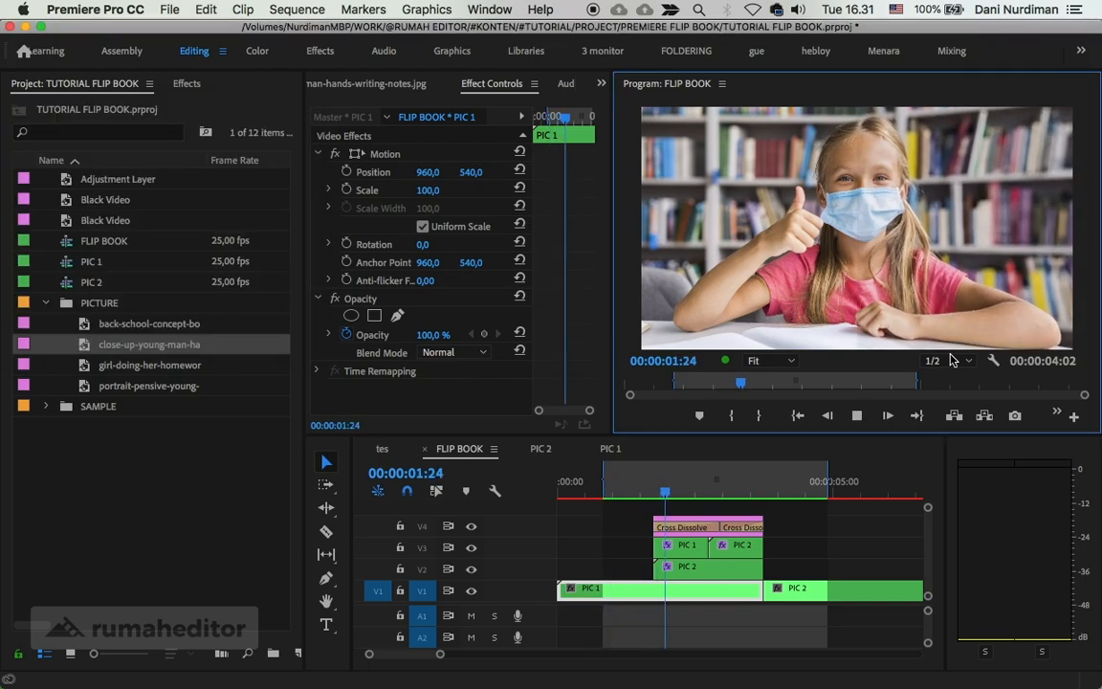
key(grave)
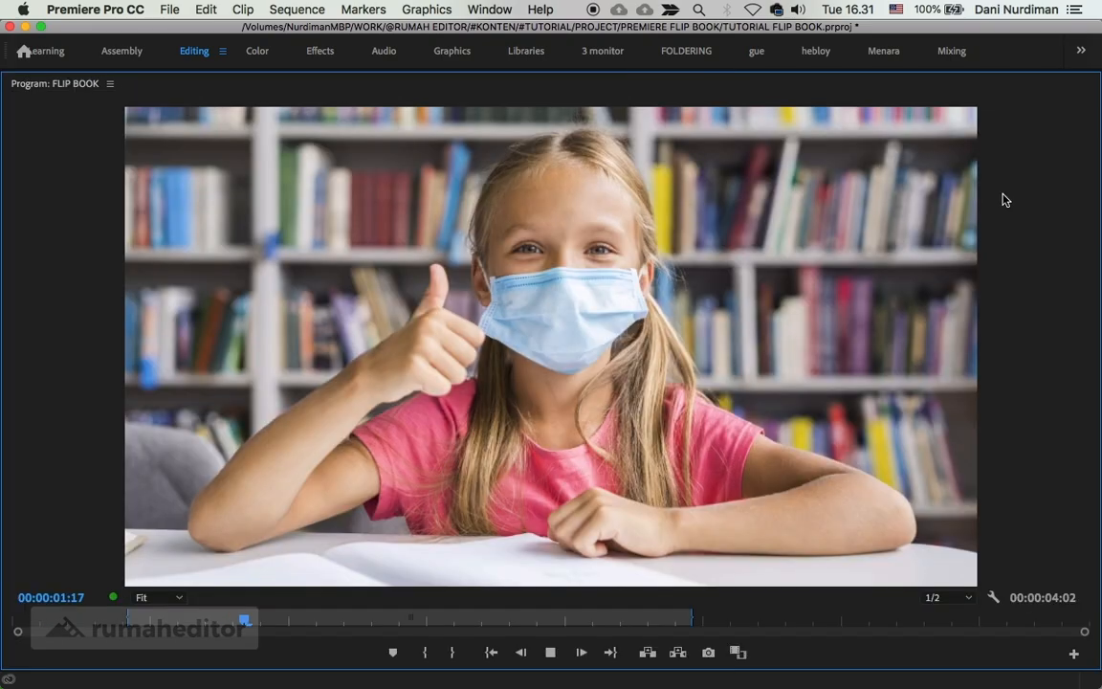